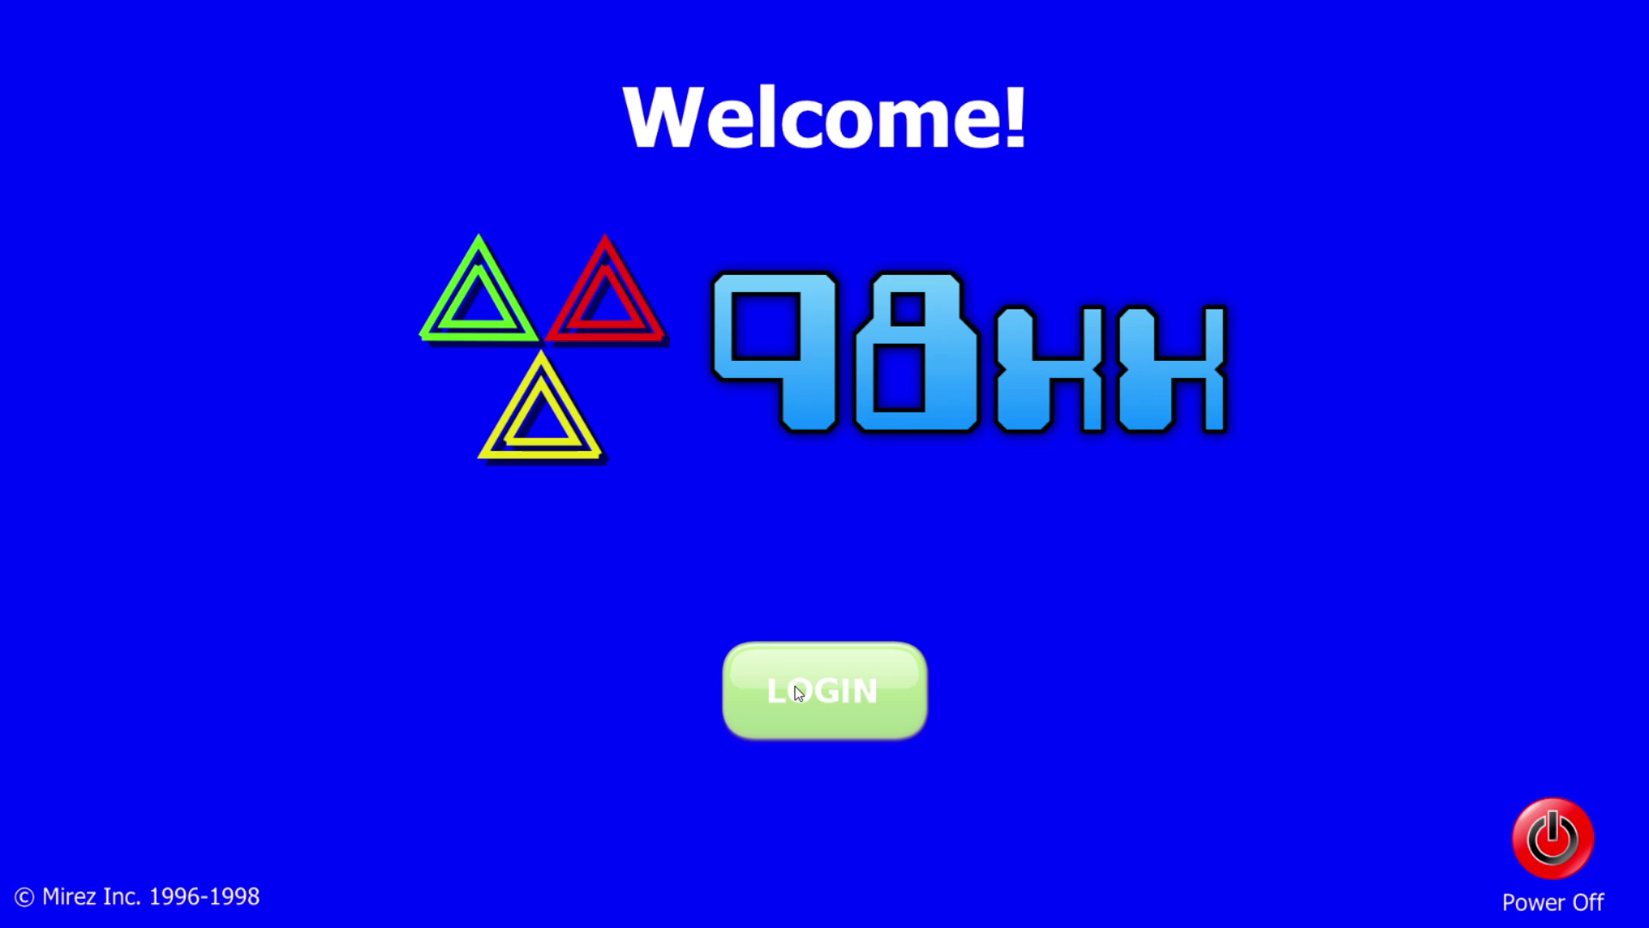
Log in to the 98XX system with the LOGIN button
{"action": "left_click", "coordinate": [796, 685]}
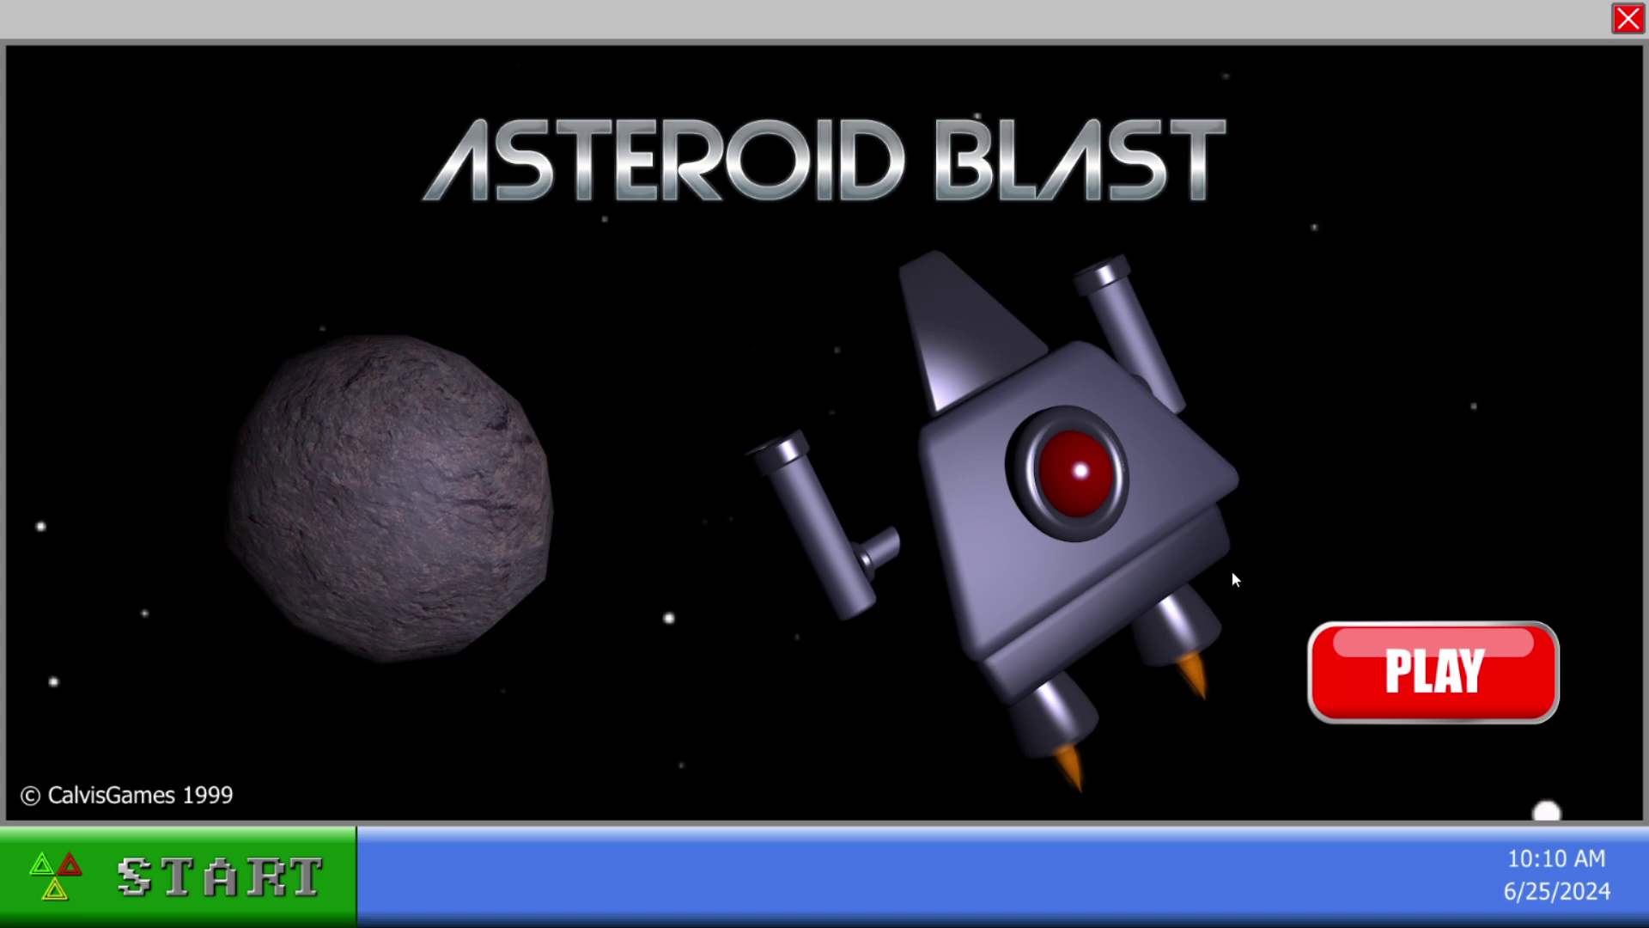
Start a new game and destroy the early asteroids while weaving left and right
{"action": "left_click", "coordinate": [1349, 655]}
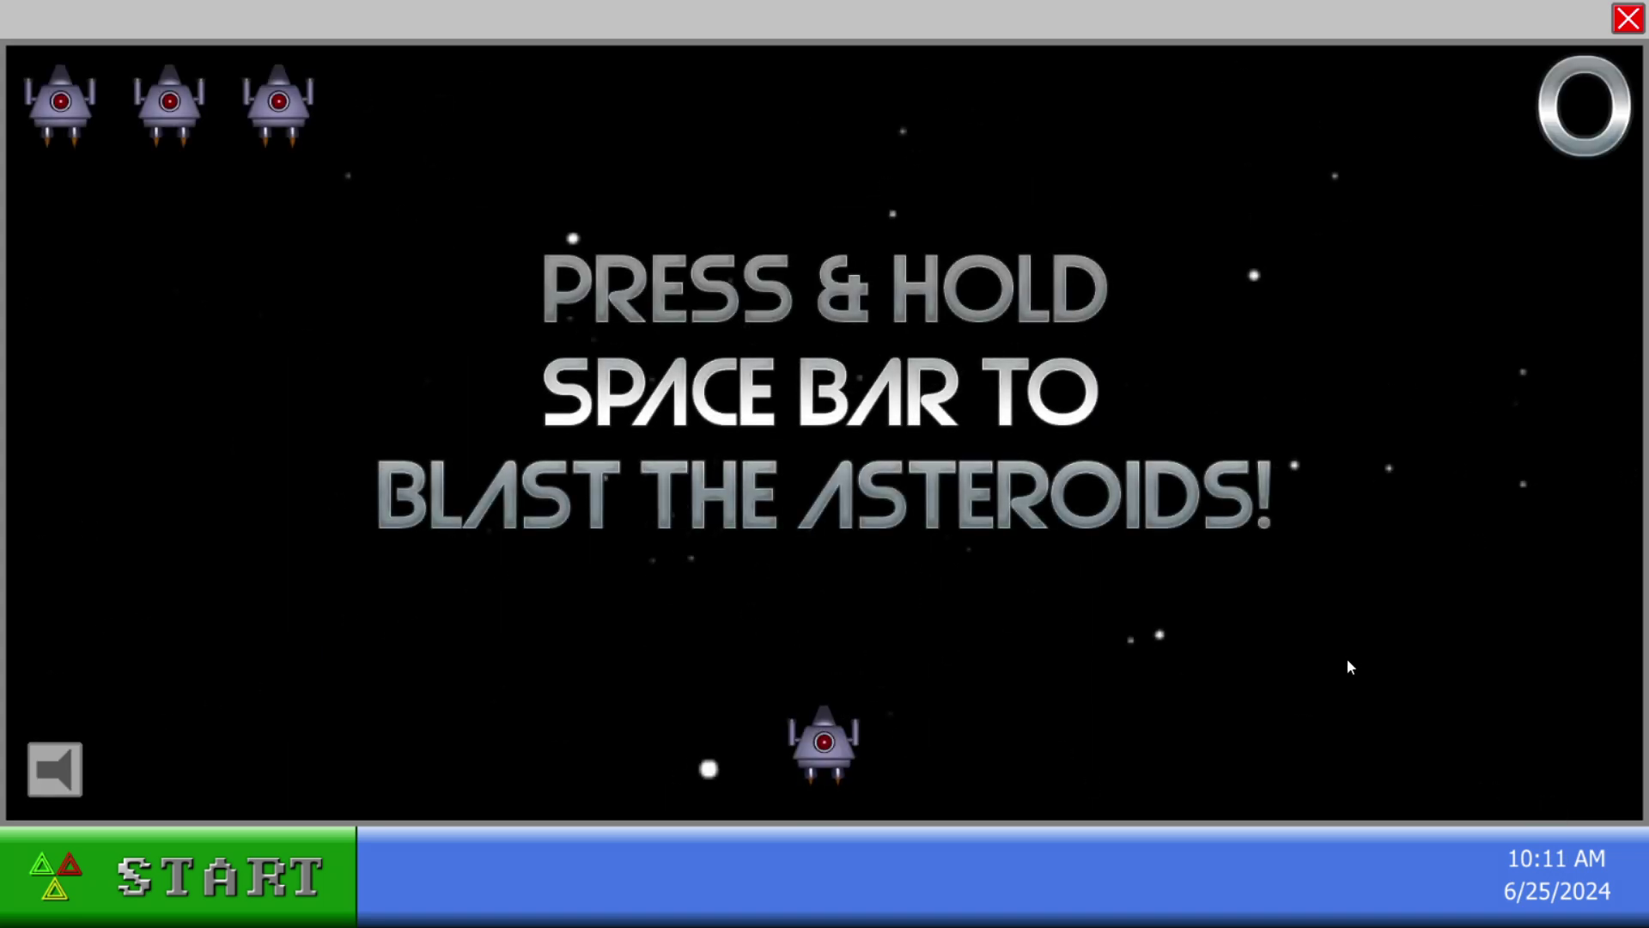
{"action": "key", "text": "space"}
{"action": "key", "text": "Left"}
{"action": "key", "text": "Left"}
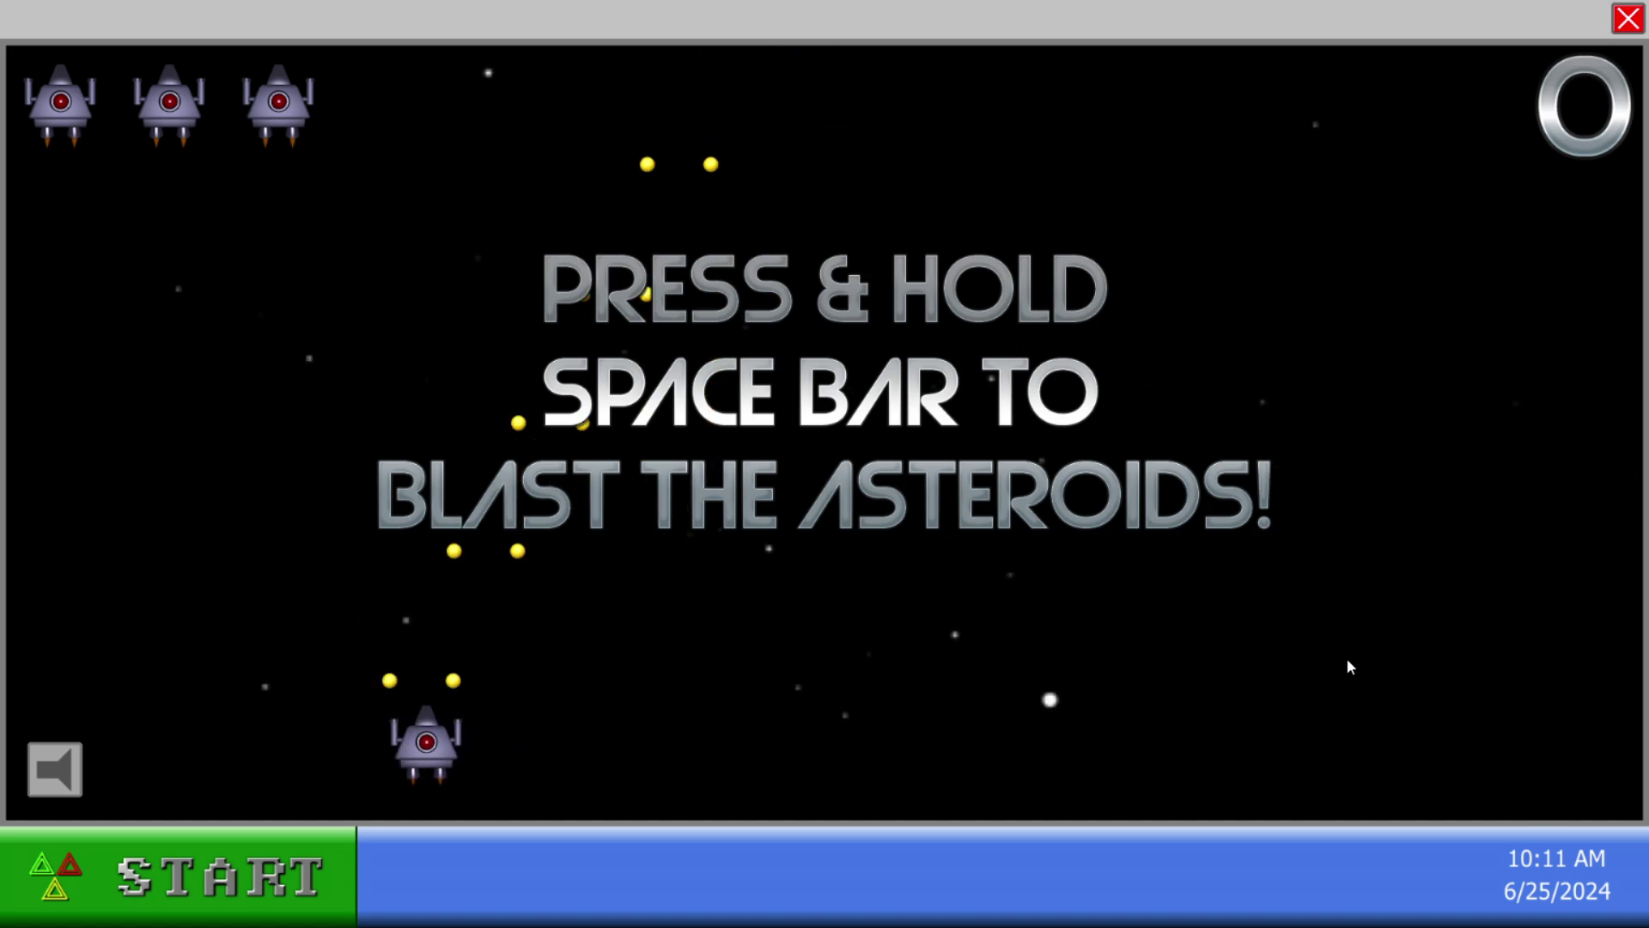
{"action": "key", "text": "Right"}
{"action": "key", "text": "Right"}
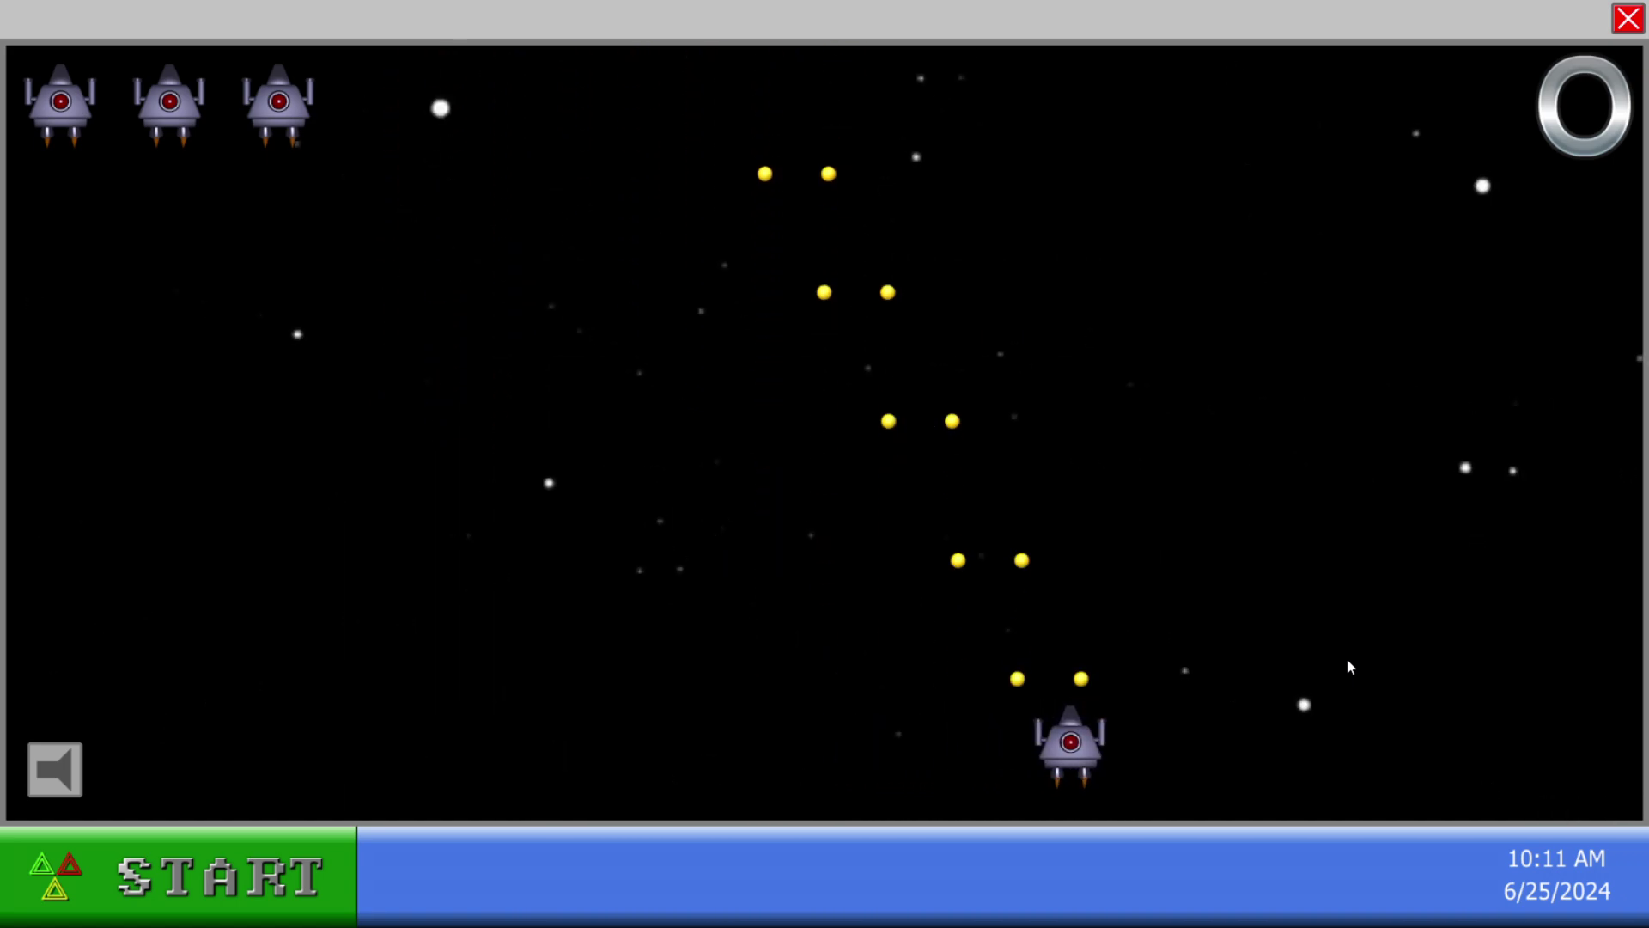
{"action": "key", "text": "Left"}
{"action": "key", "text": "Left"}
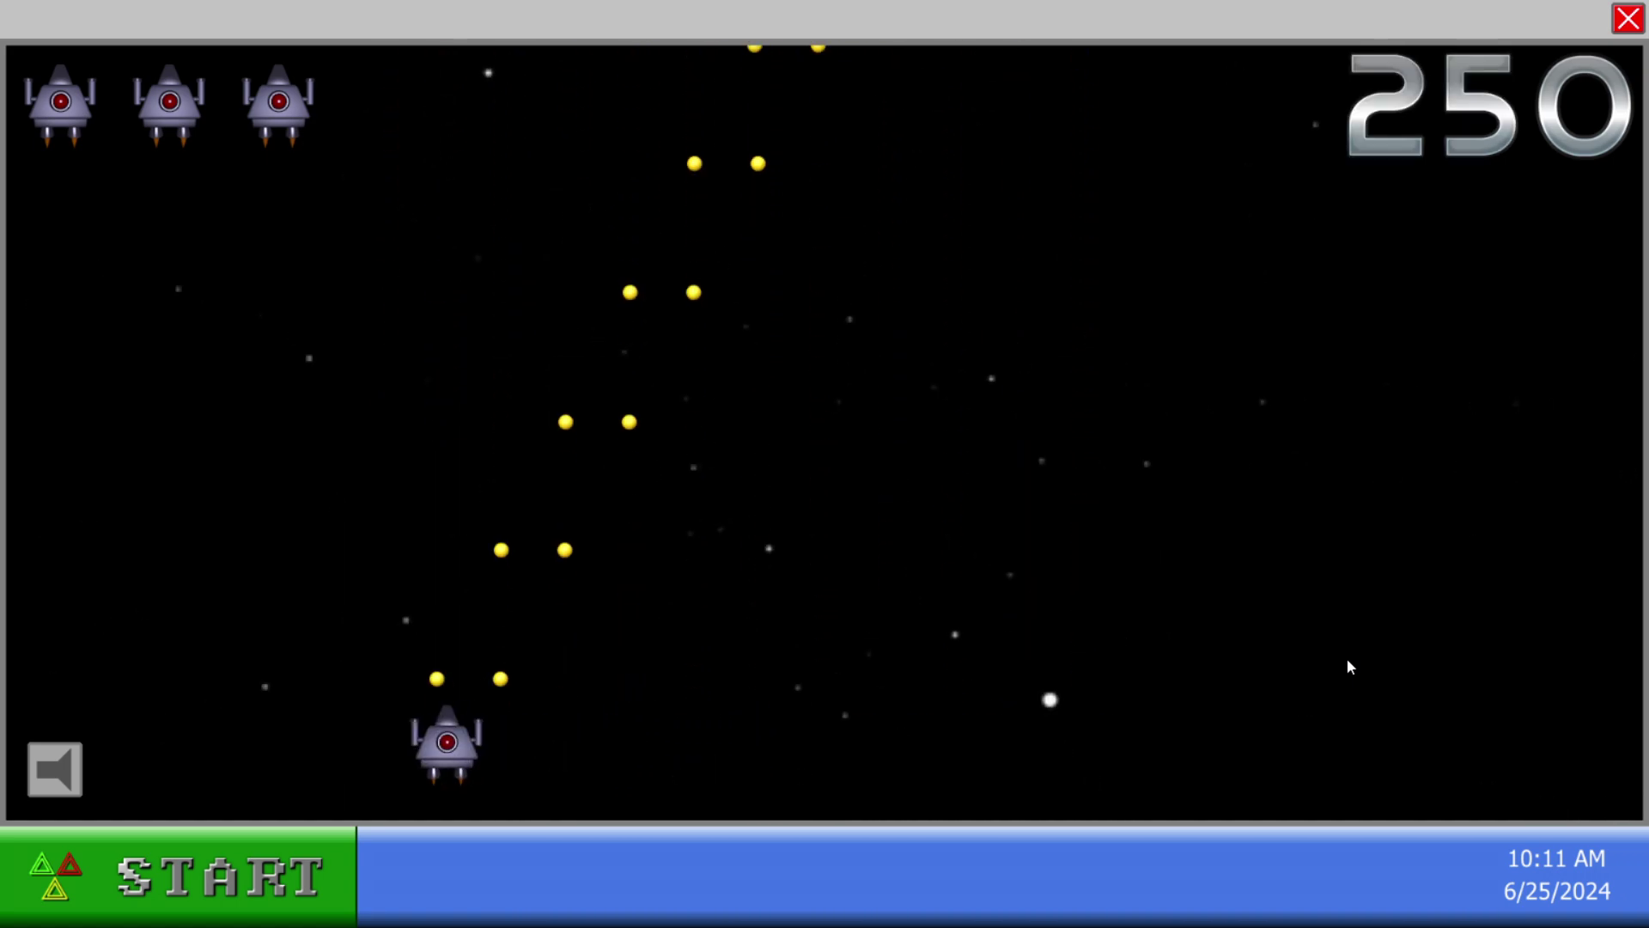
{"action": "key", "text": "Right"}
{"action": "key", "text": "Right"}
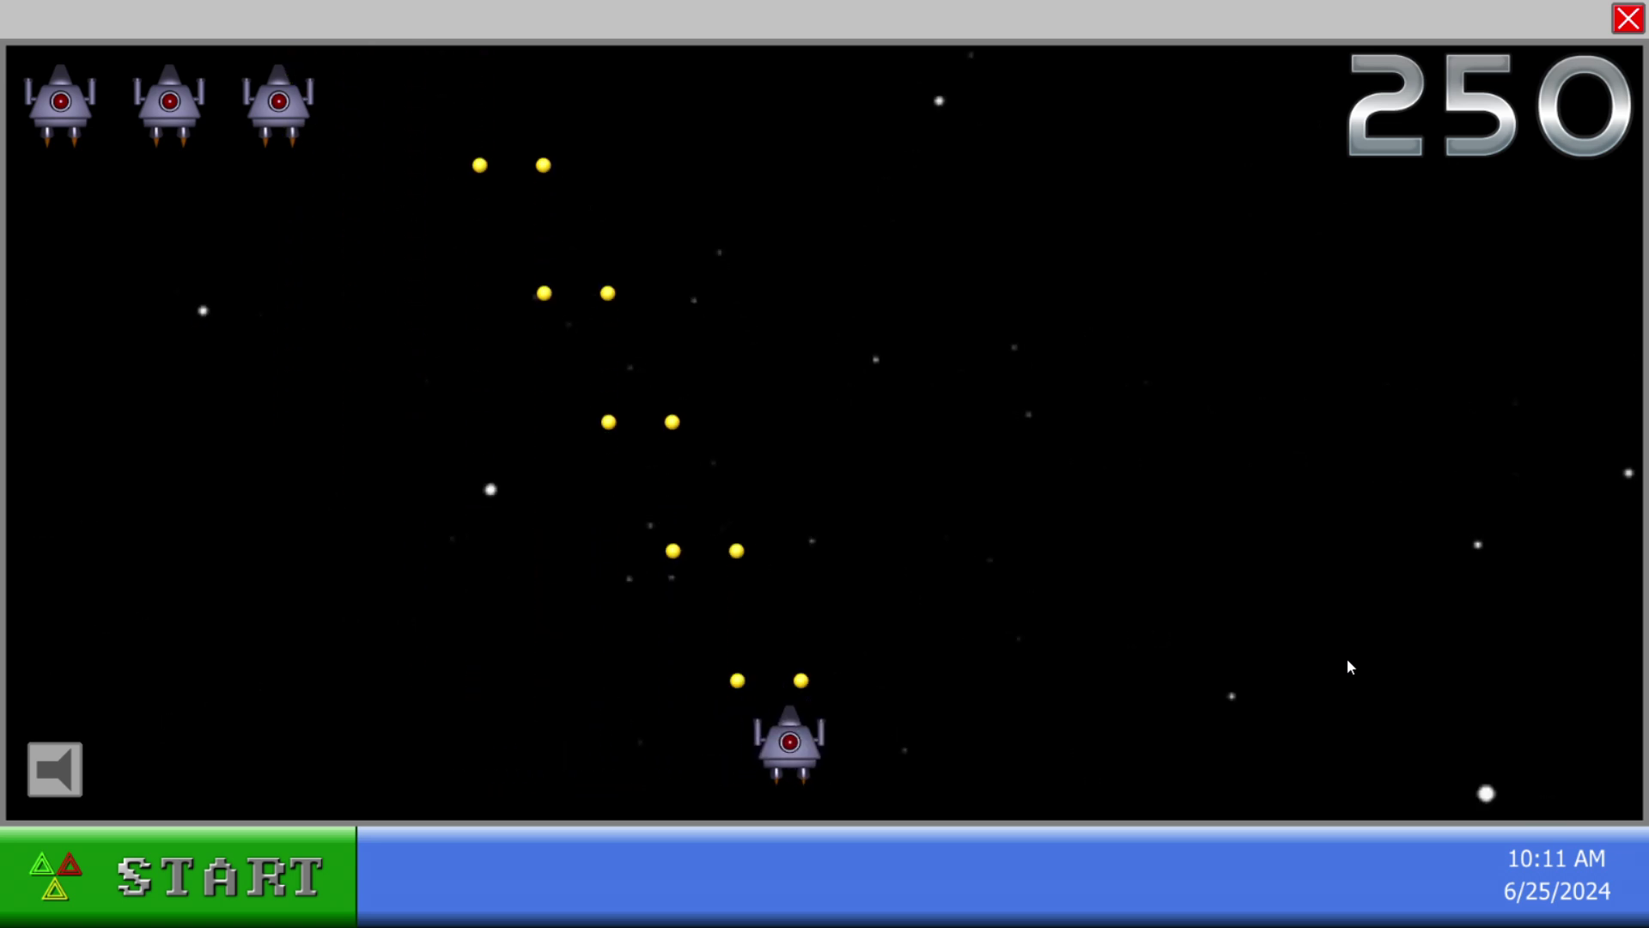
{"action": "key", "text": "Left"}
{"action": "key", "text": "Left"}
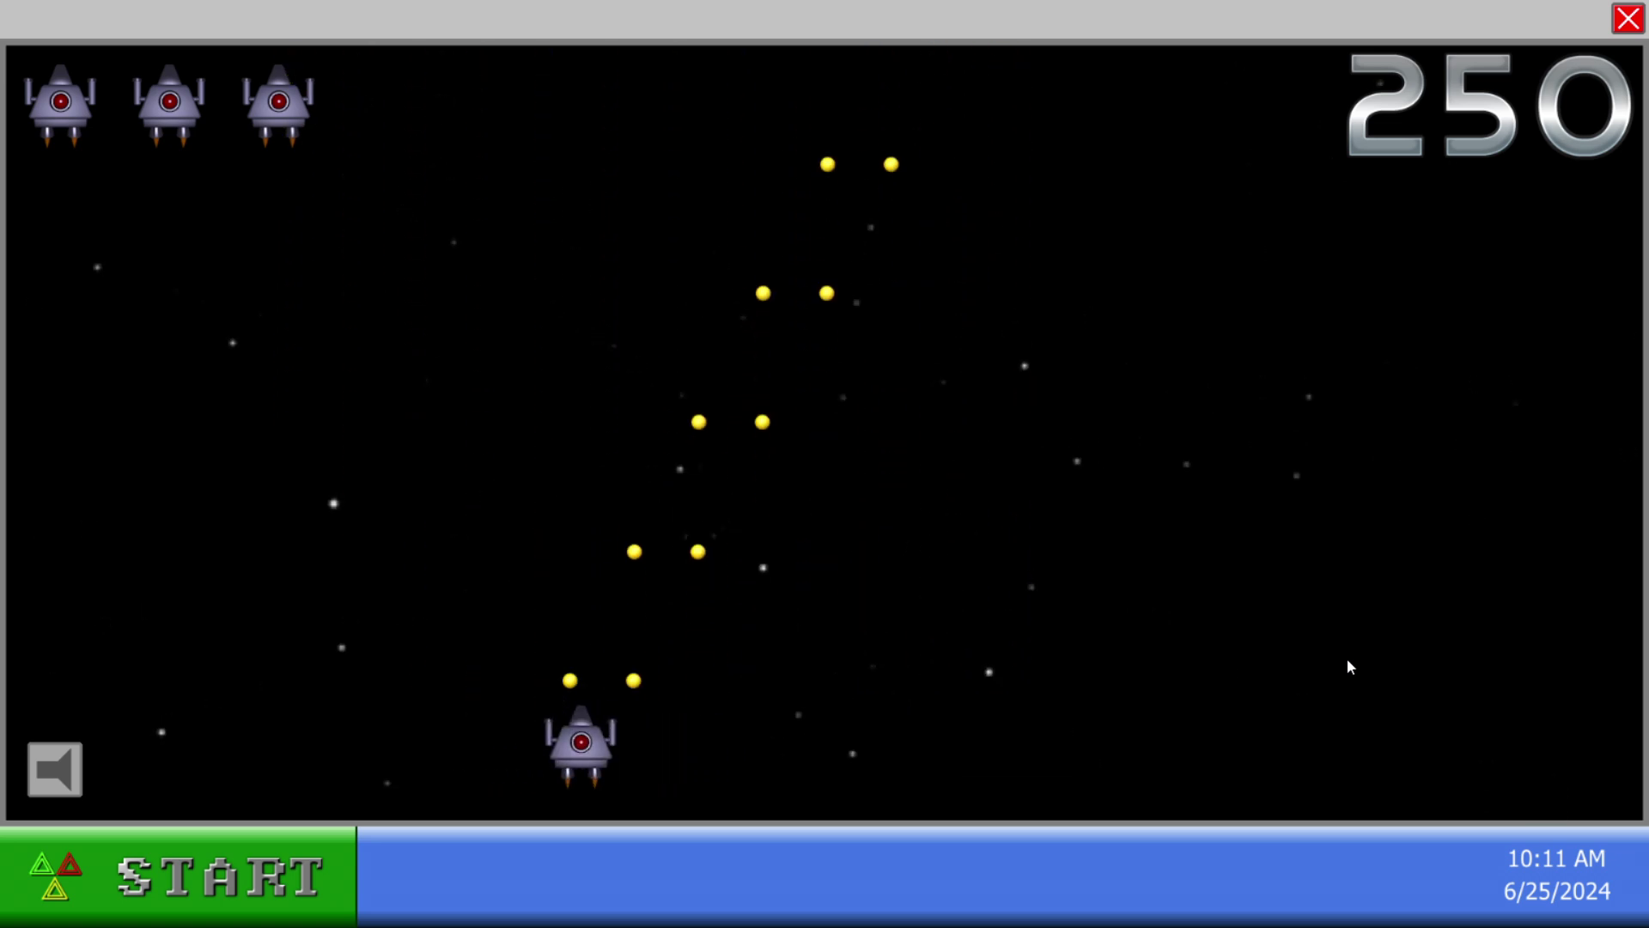
{"action": "key", "text": "Right"}
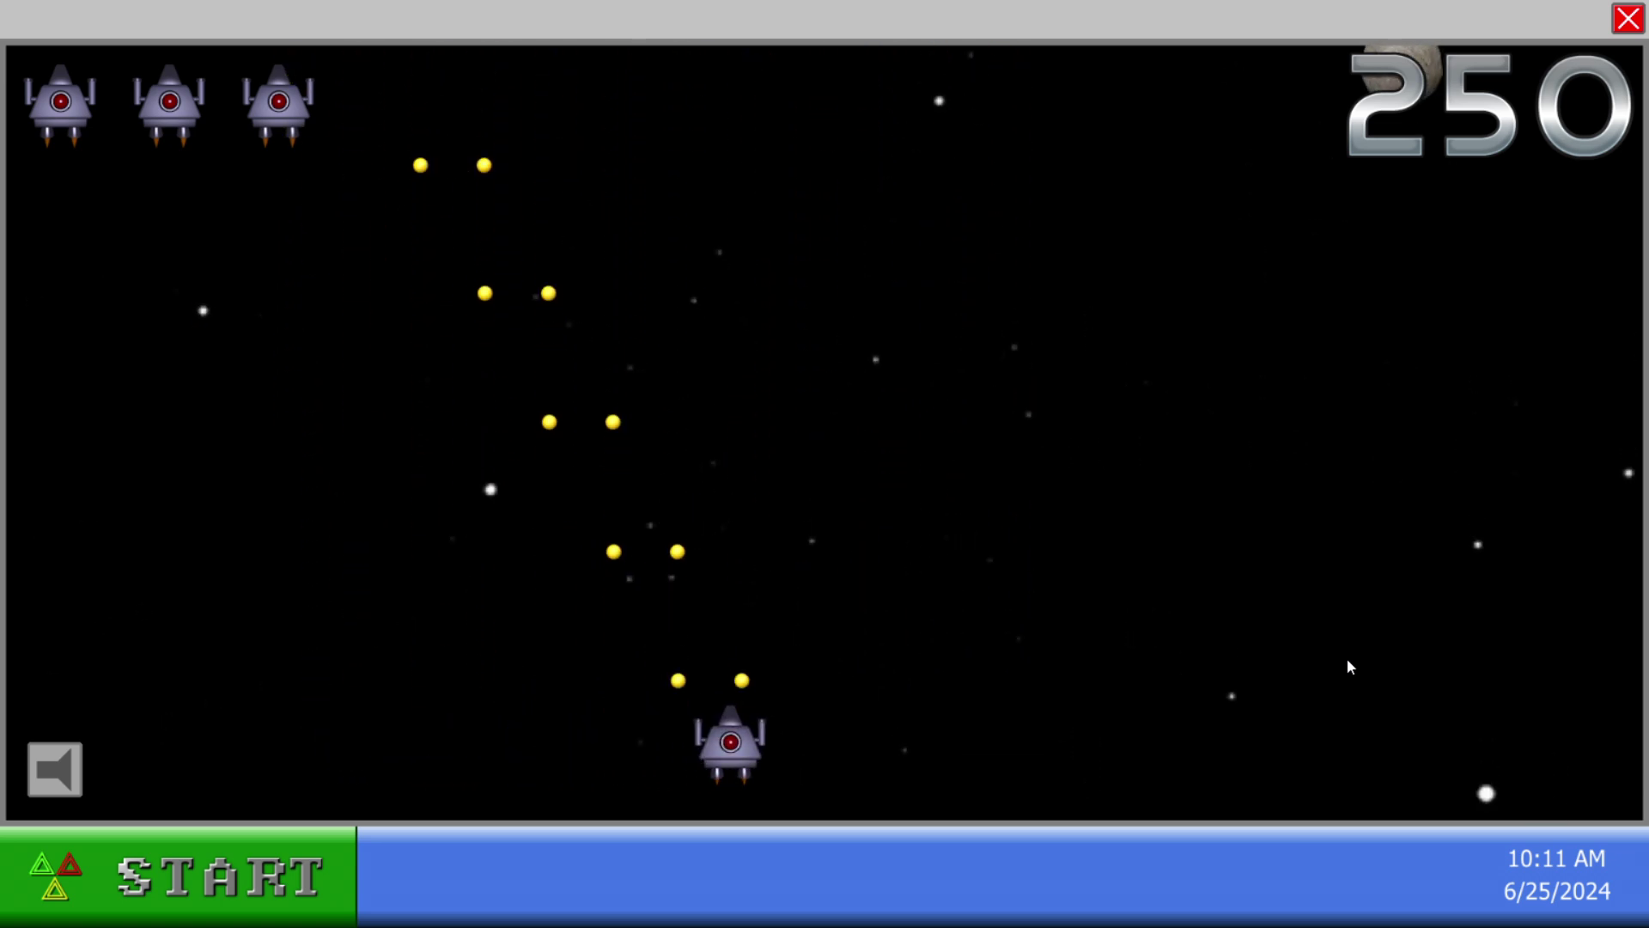
{"action": "key", "text": "Right"}
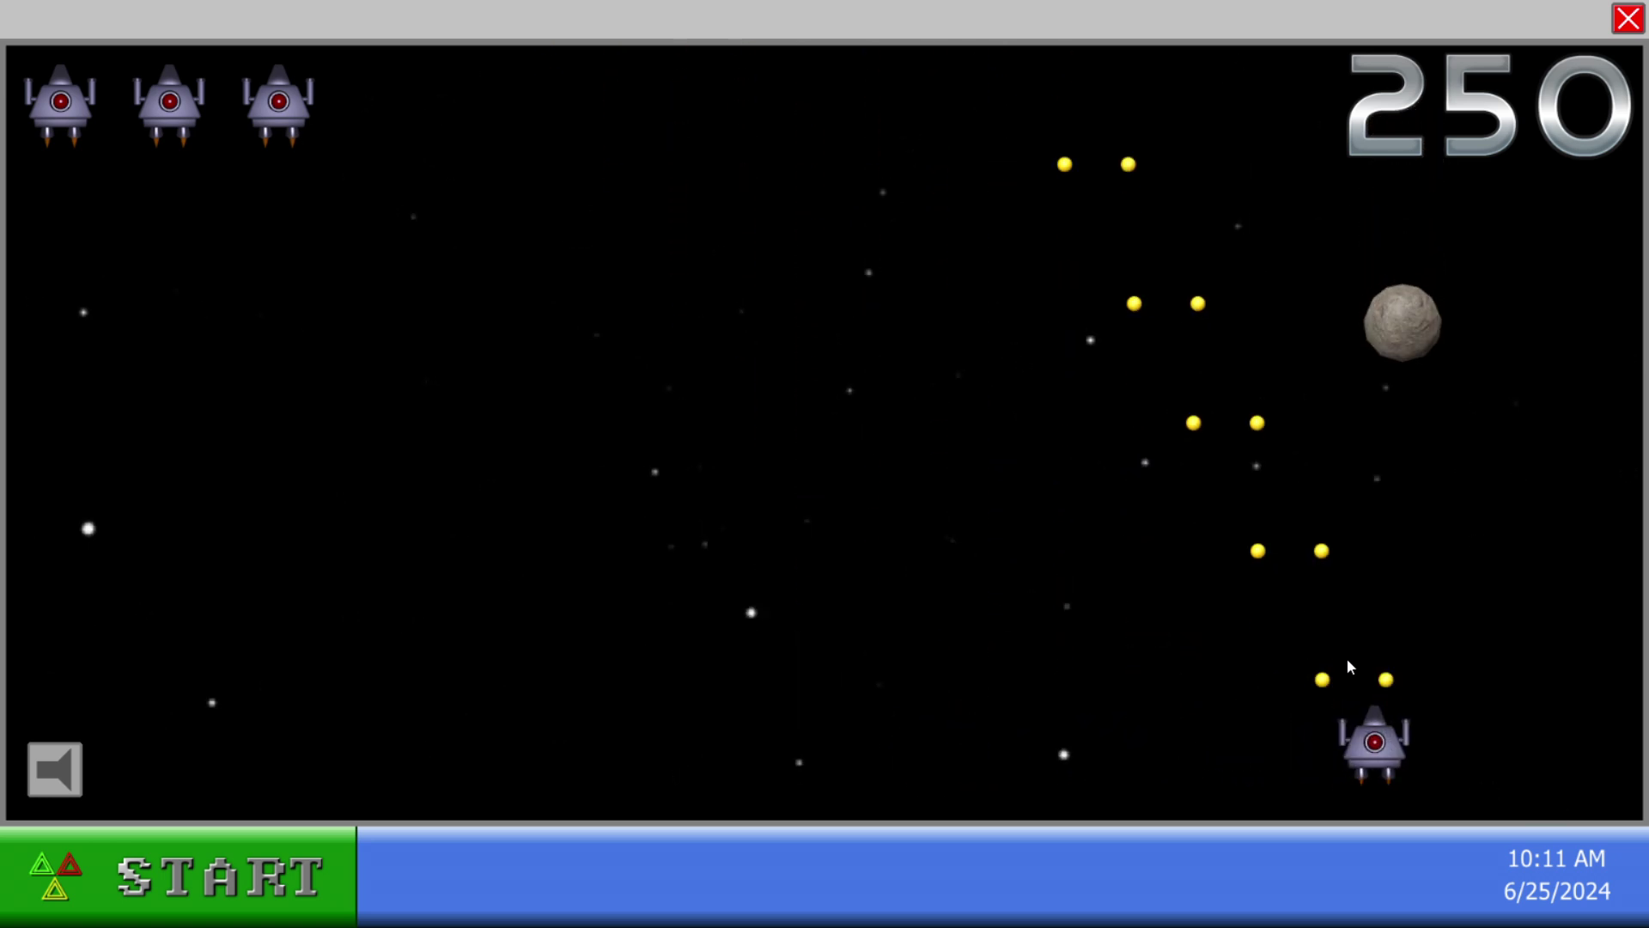
{"action": "key", "text": "Left"}
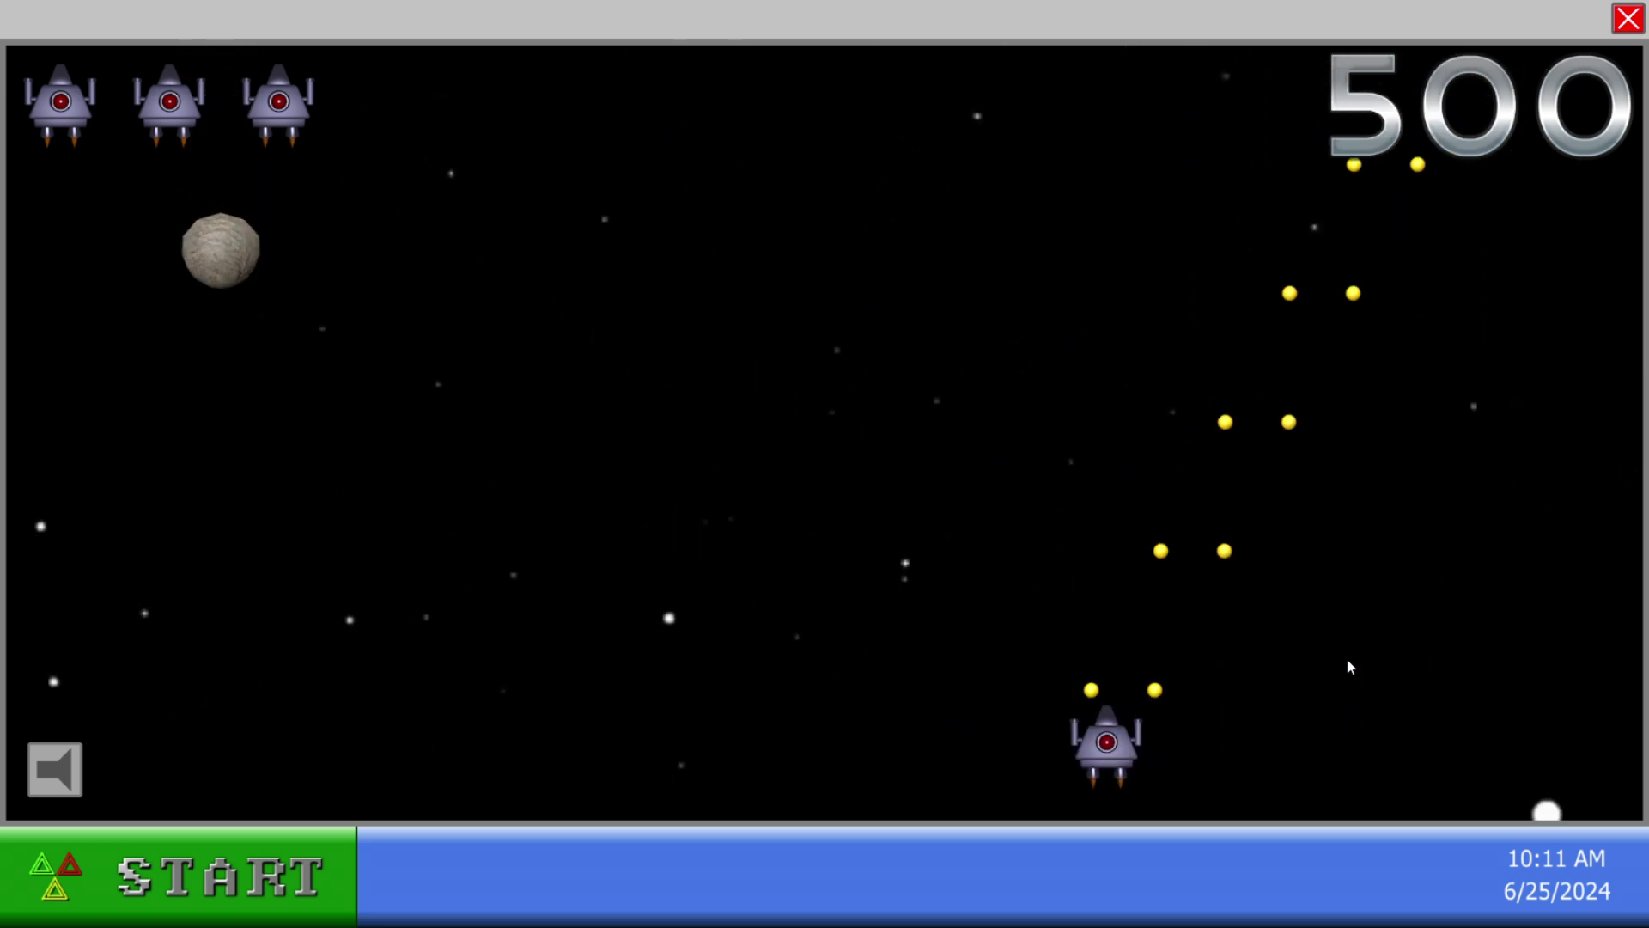
{"action": "key", "text": "Left"}
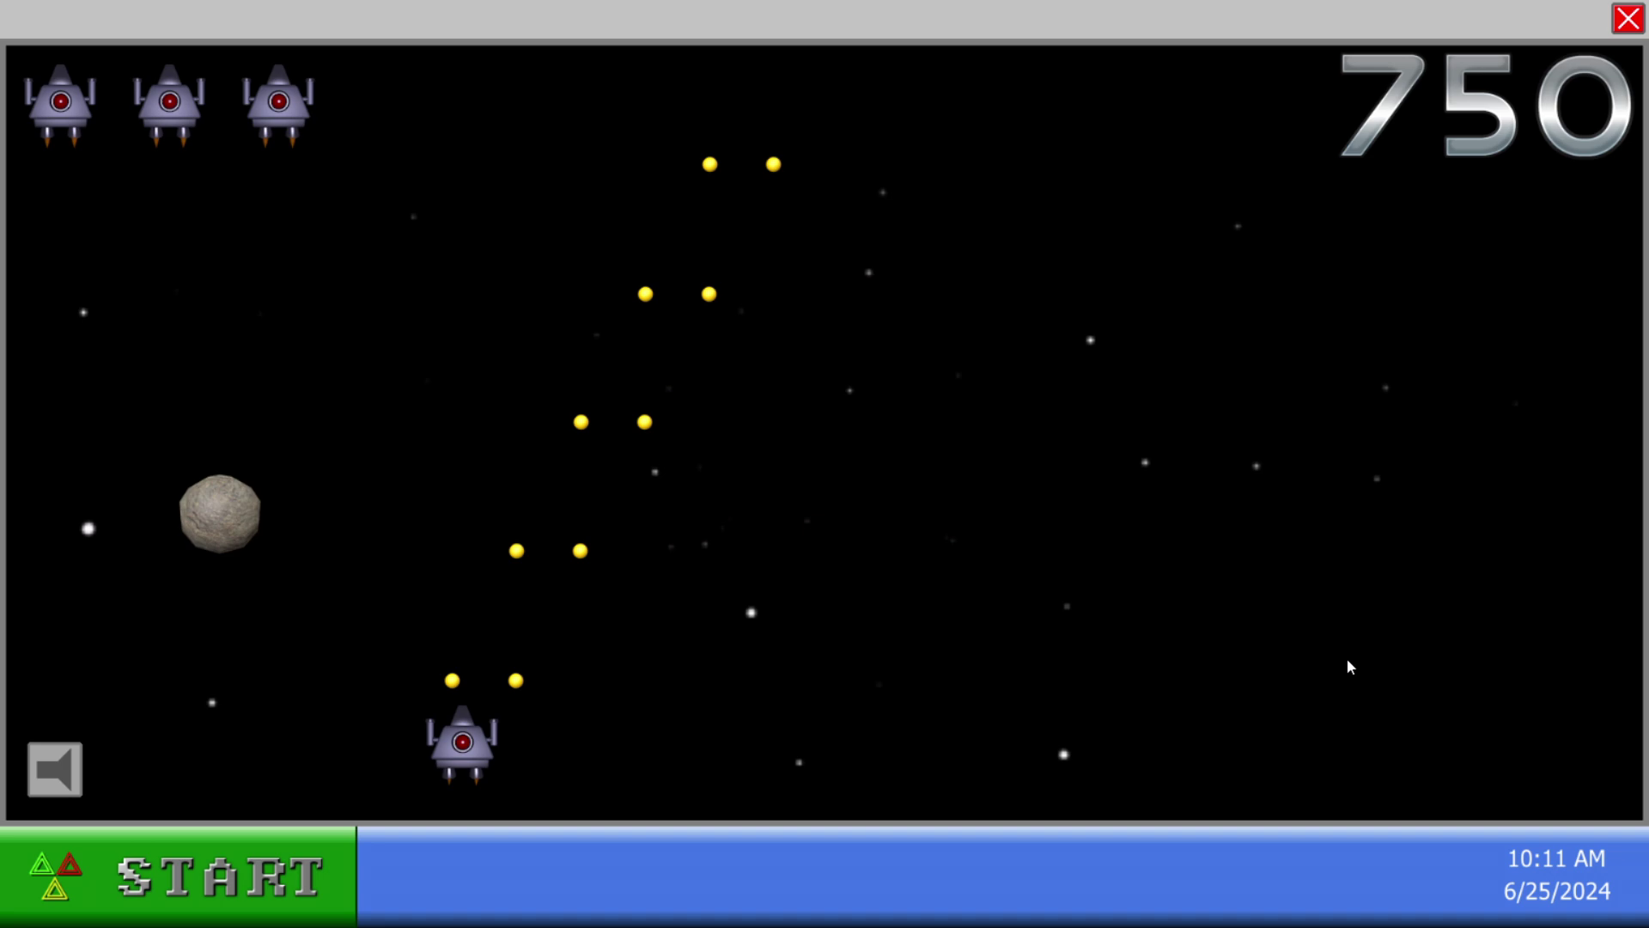
{"action": "key", "text": "Right"}
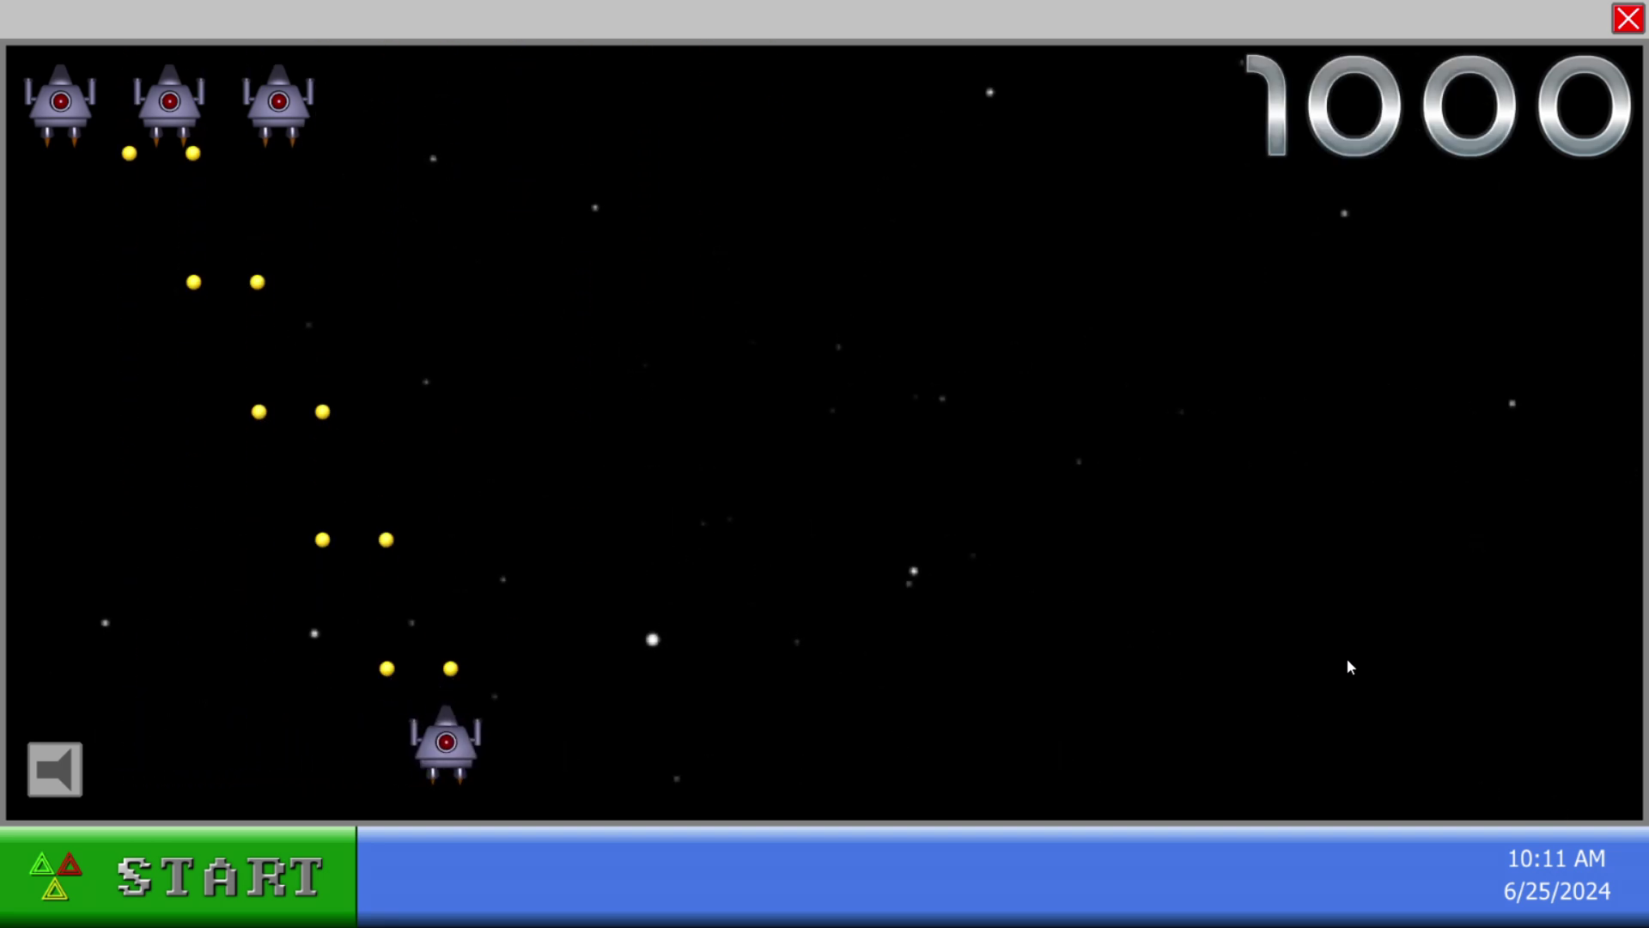
{"action": "key", "text": "Right"}
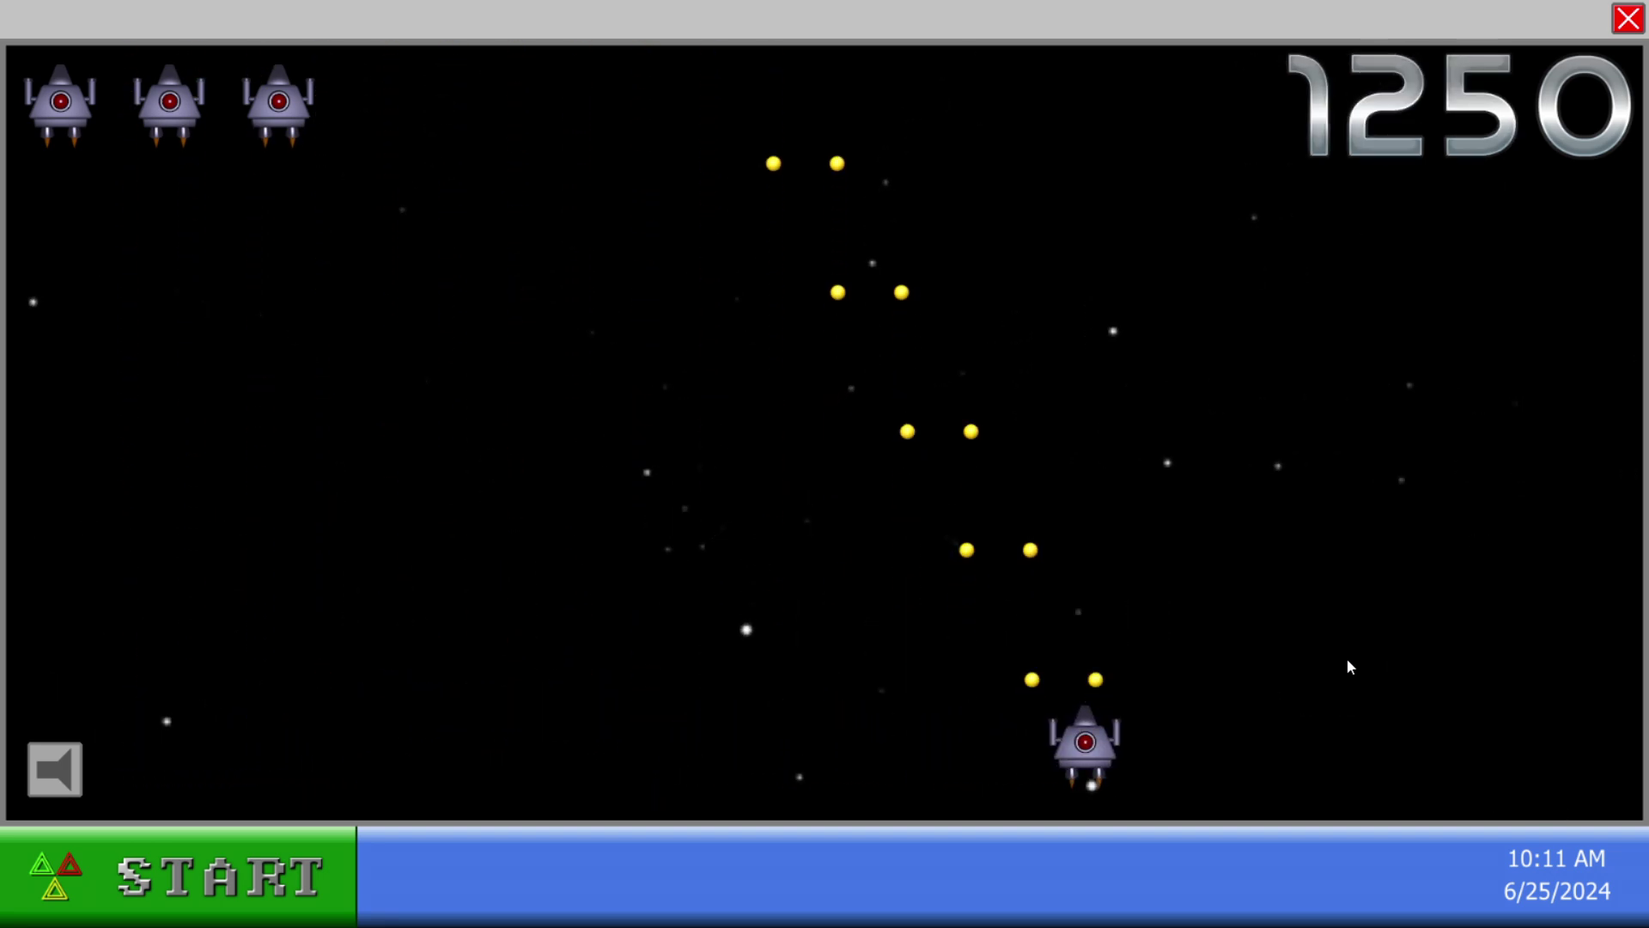
{"action": "key", "text": "Right"}
{"action": "key", "text": "Left"}
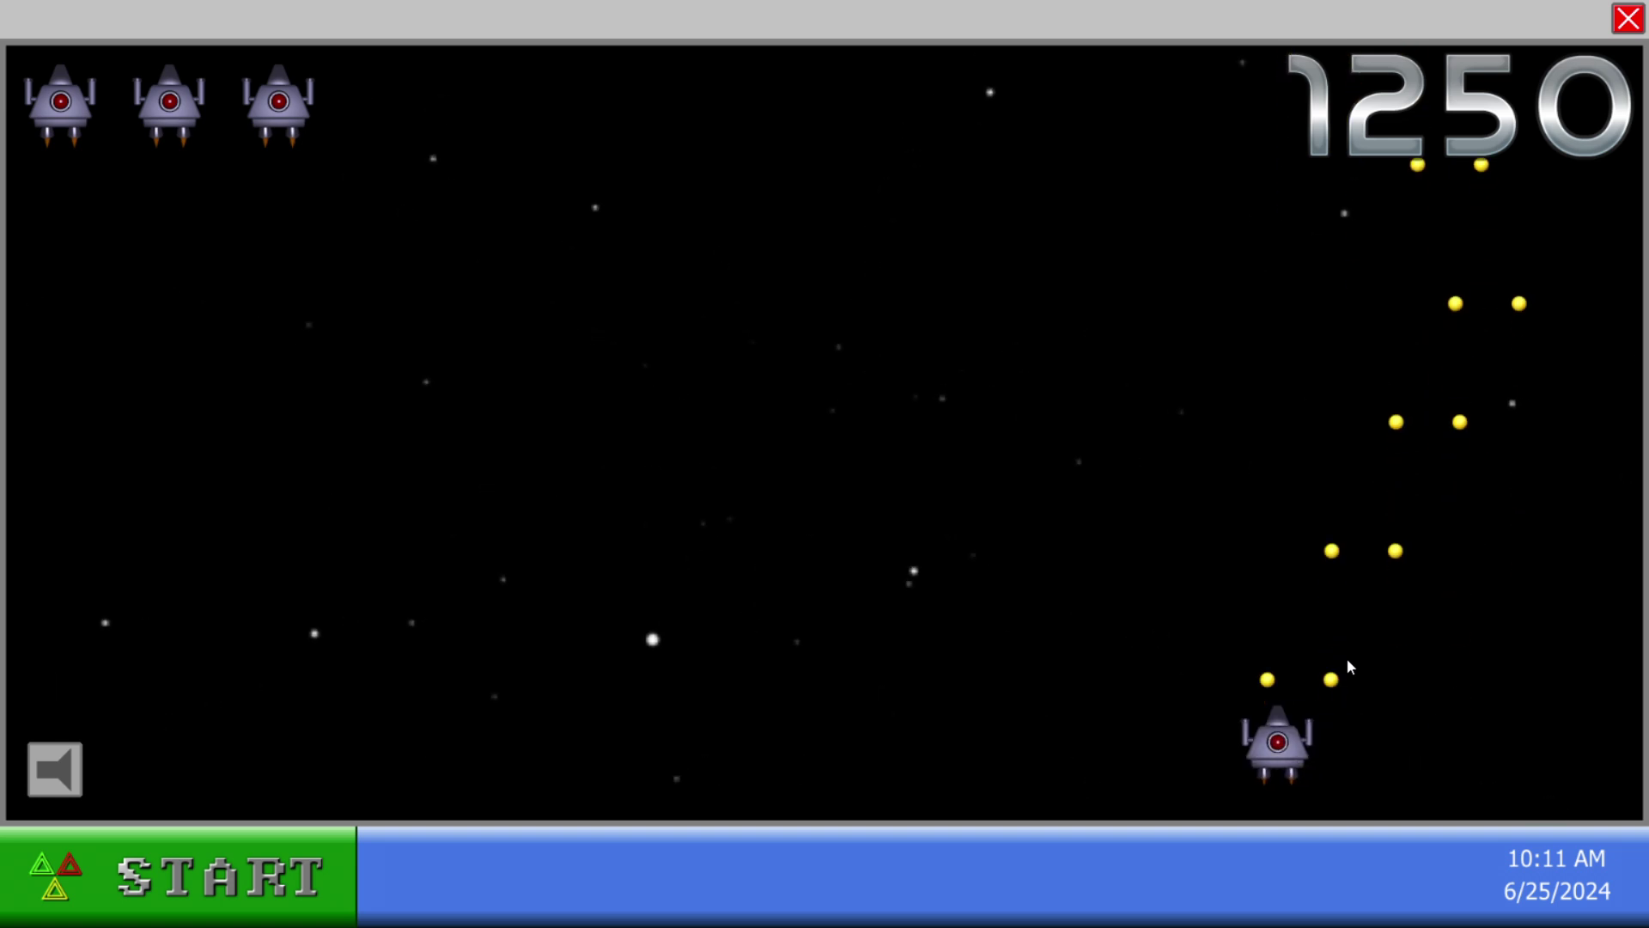
{"action": "key", "text": "Left"}
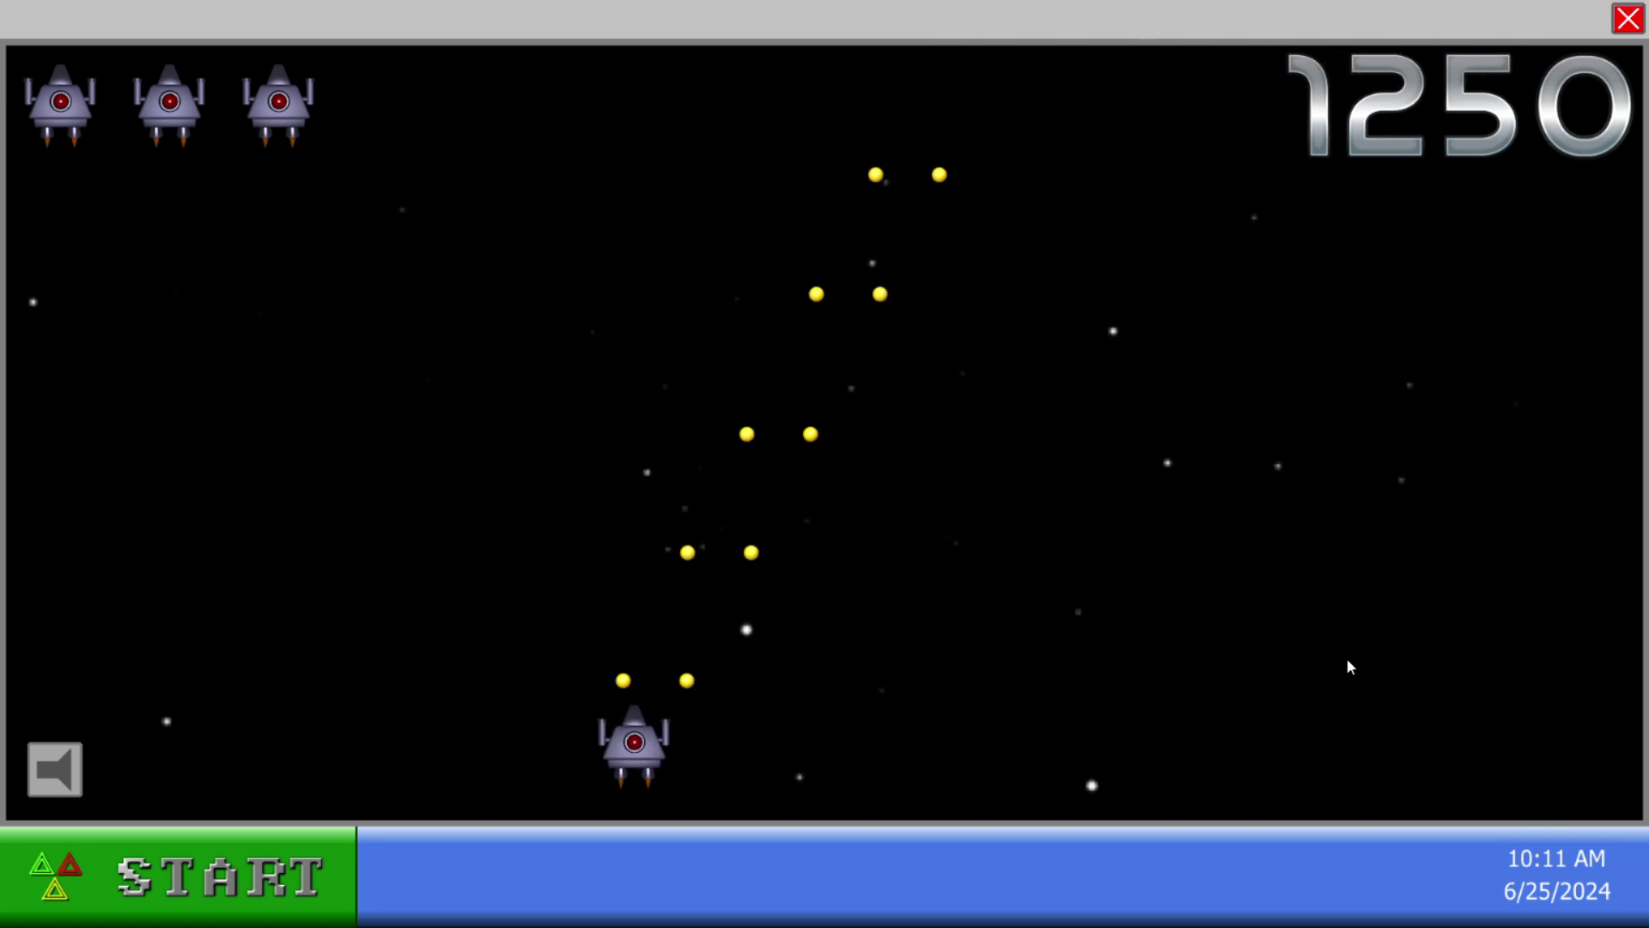
{"action": "key", "text": "Left"}
{"action": "key", "text": "Right"}
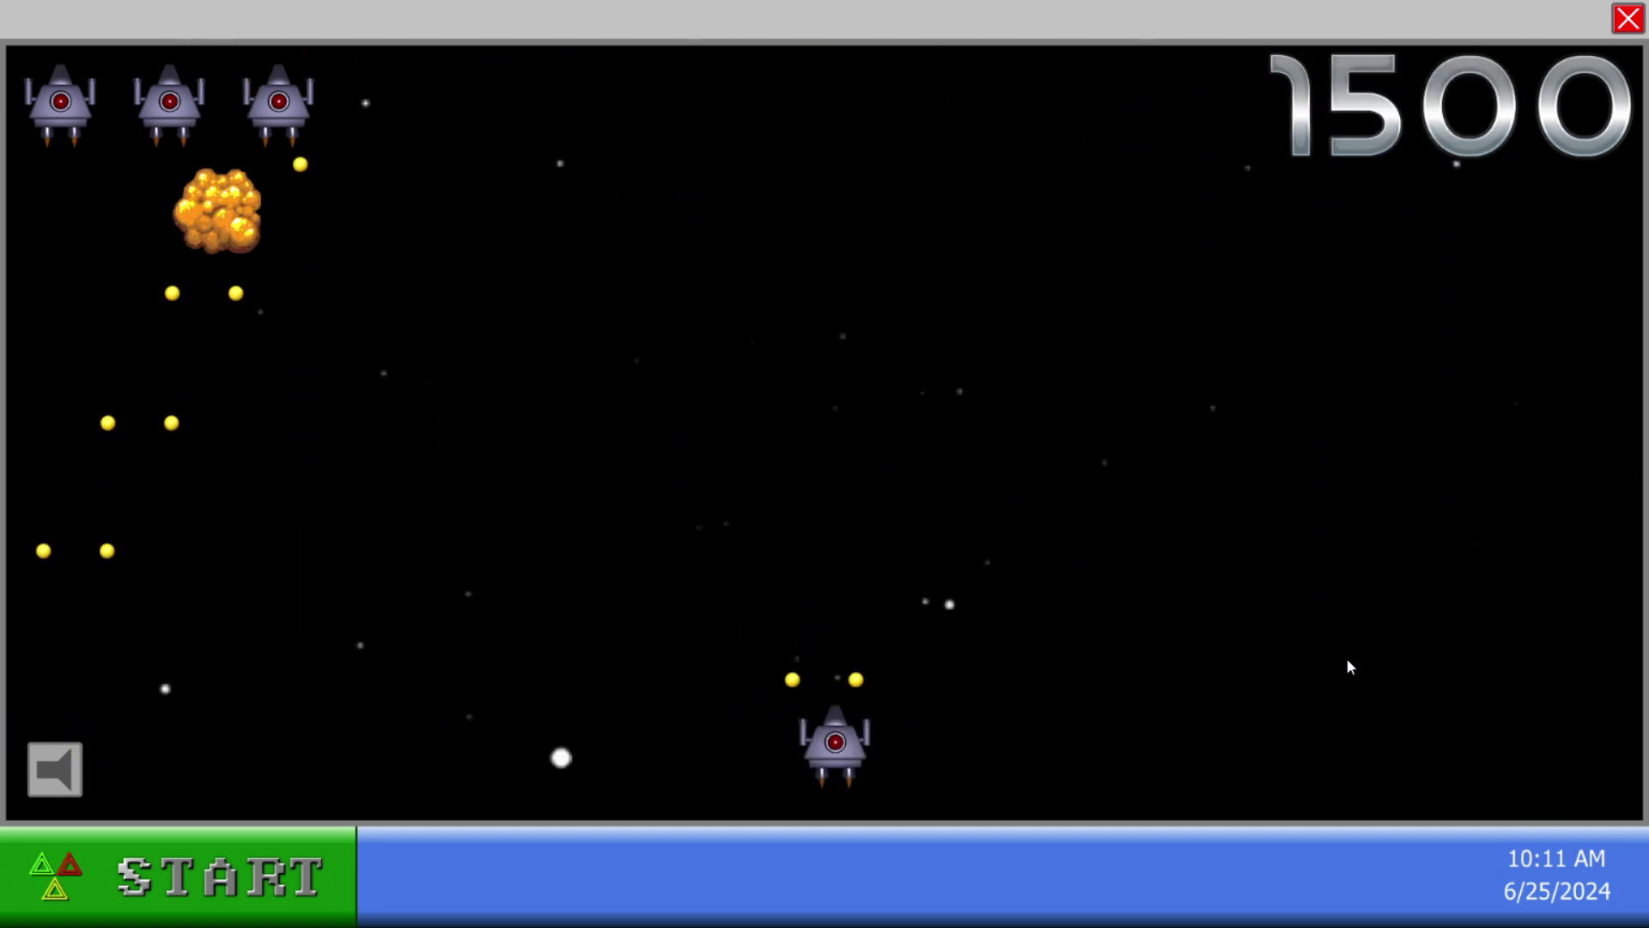
{"action": "key", "text": "Right"}
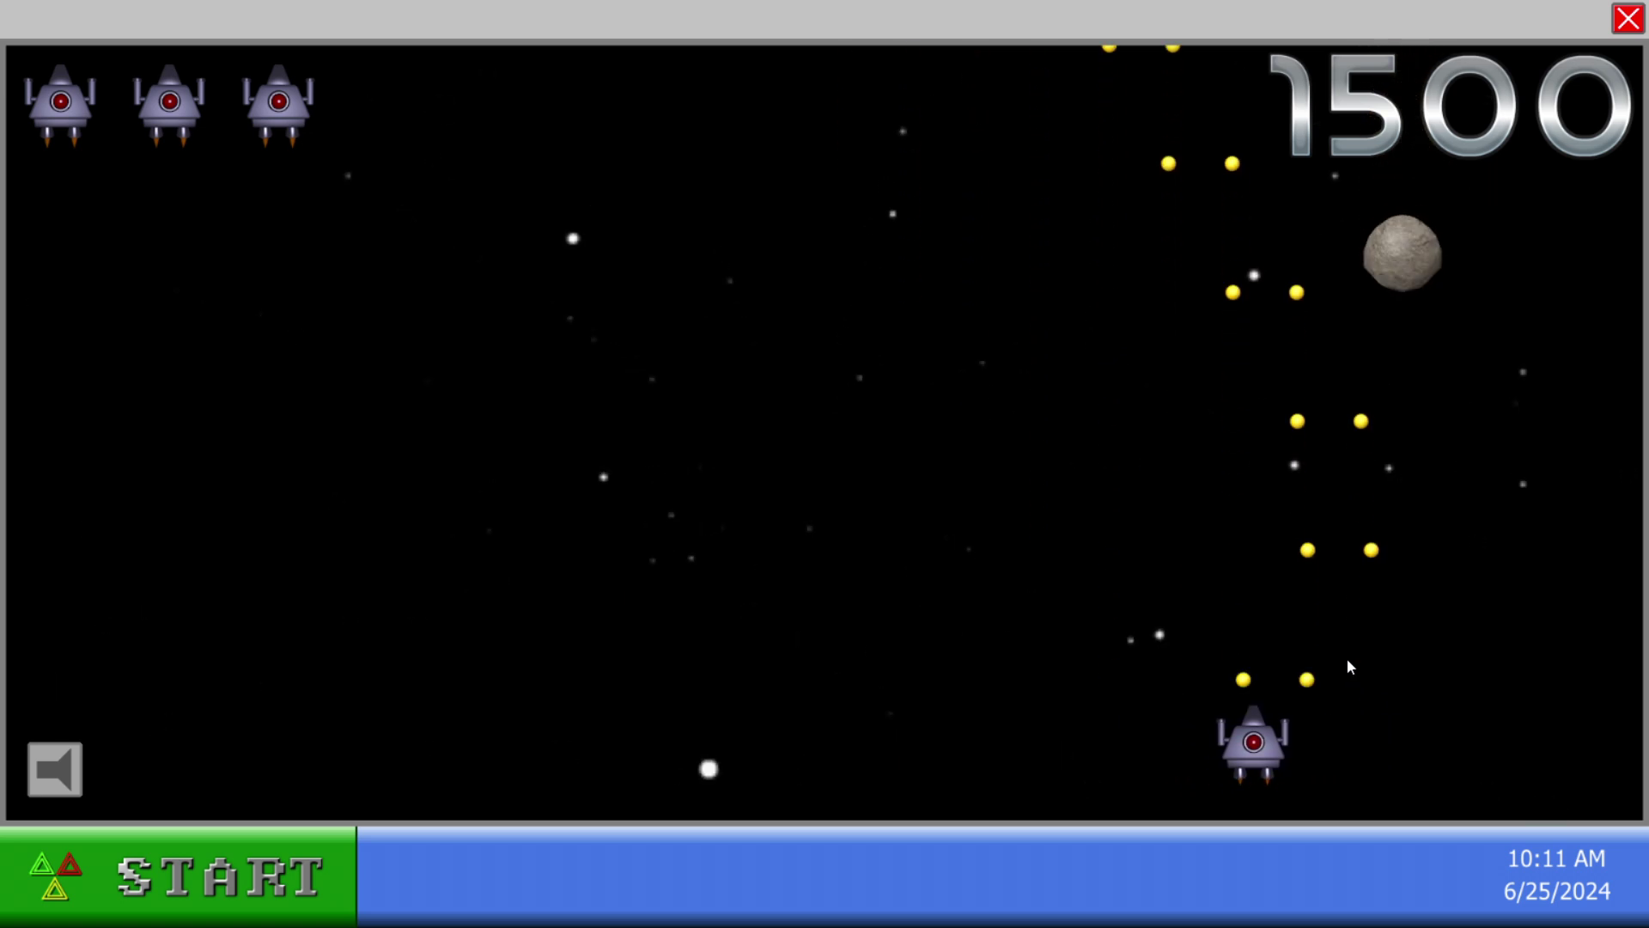
{"action": "key", "text": "Left"}
{"action": "key", "text": "Right"}
{"action": "key", "text": "Left"}
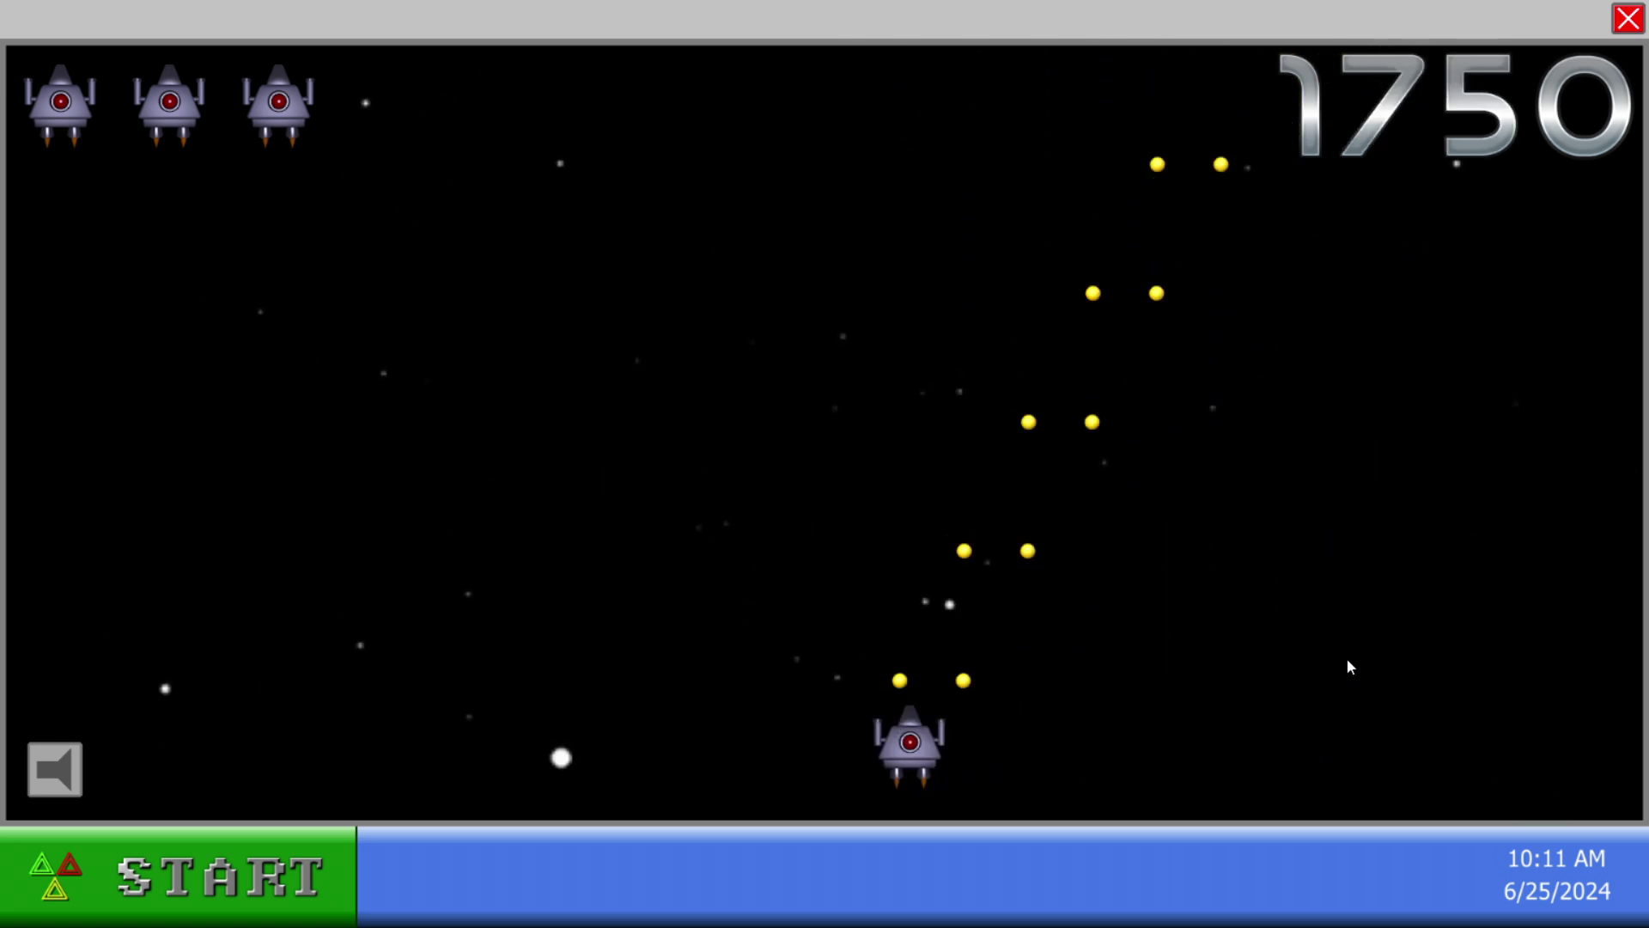
{"action": "key", "text": "Left"}
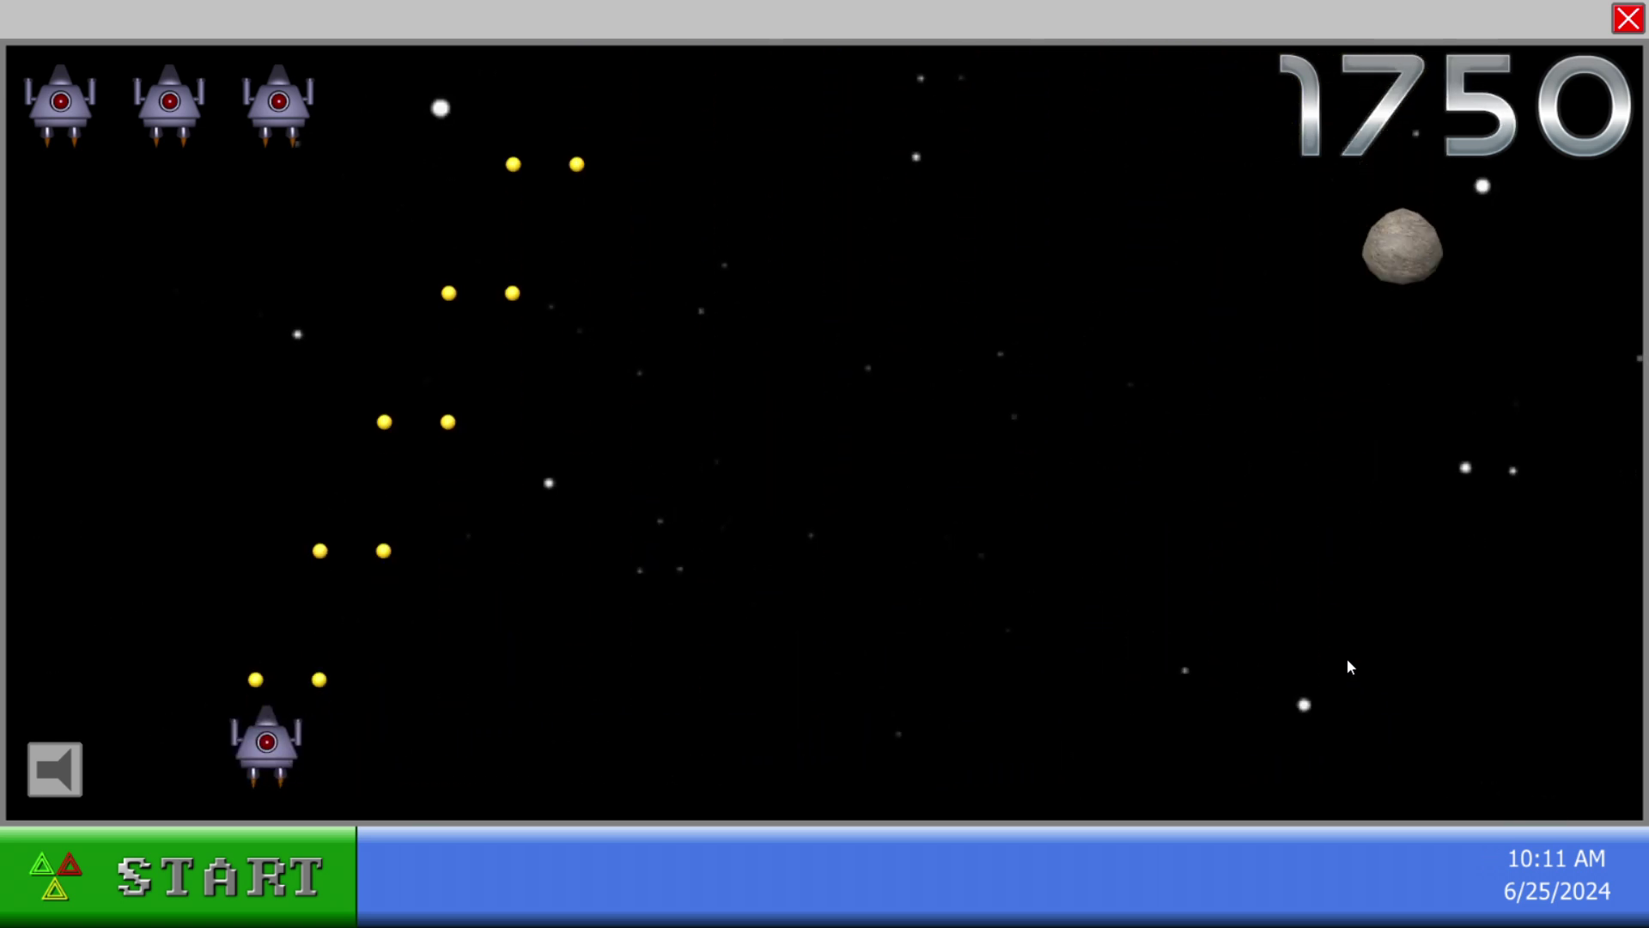
{"action": "key", "text": "Right"}
{"action": "key", "text": "Right"}
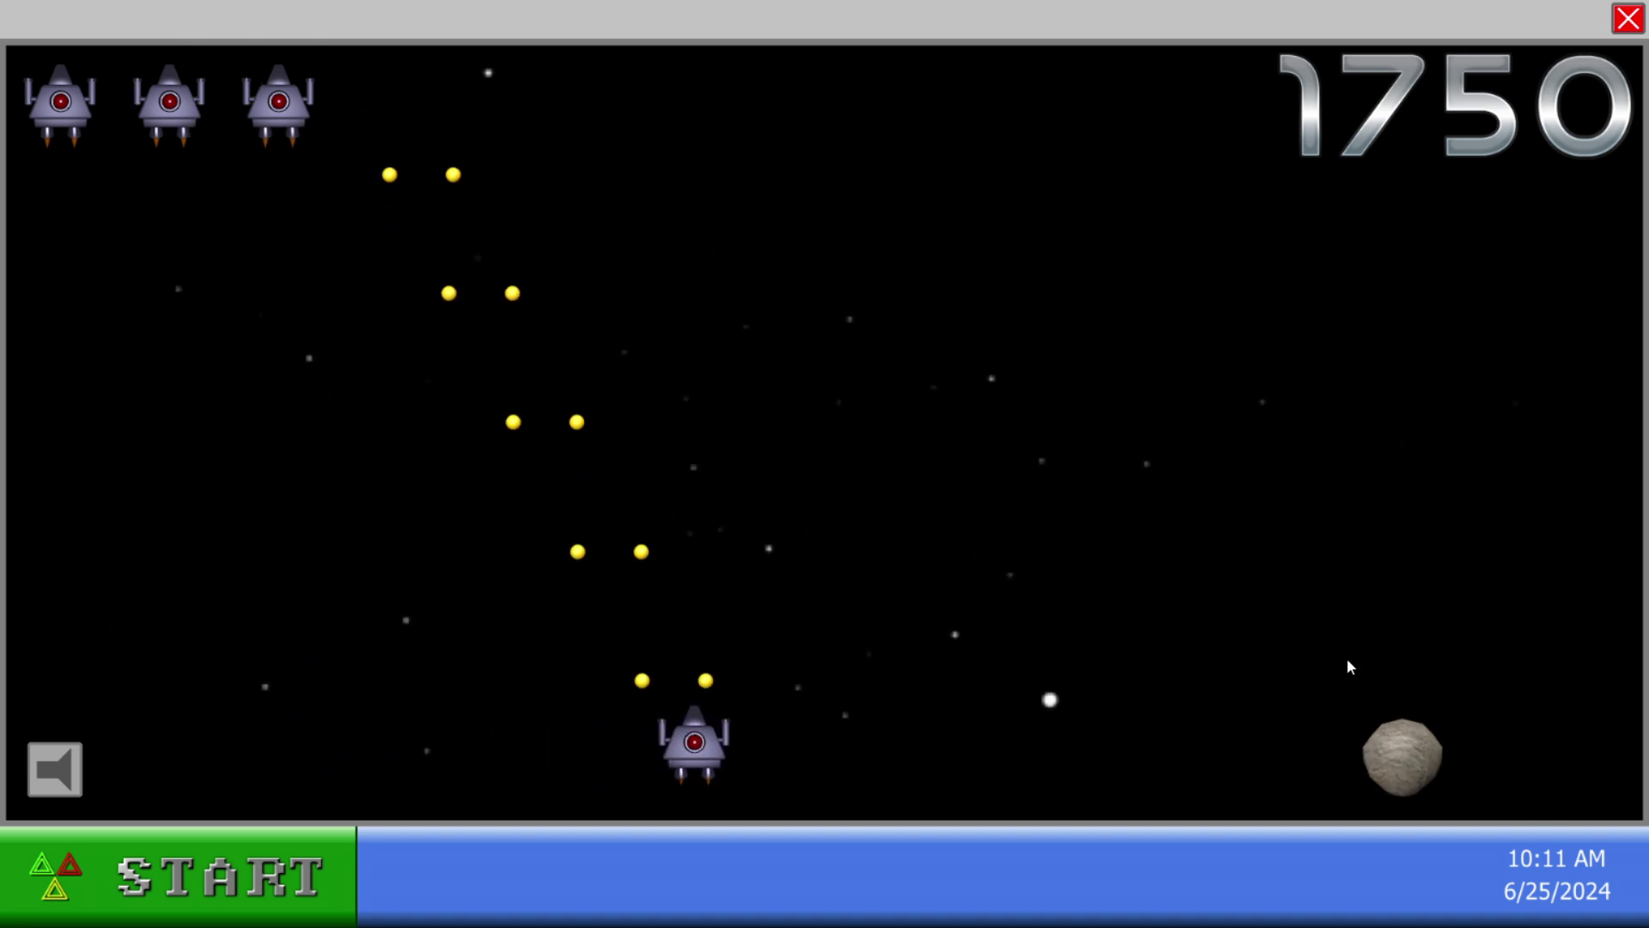
{"action": "key", "text": "Right"}
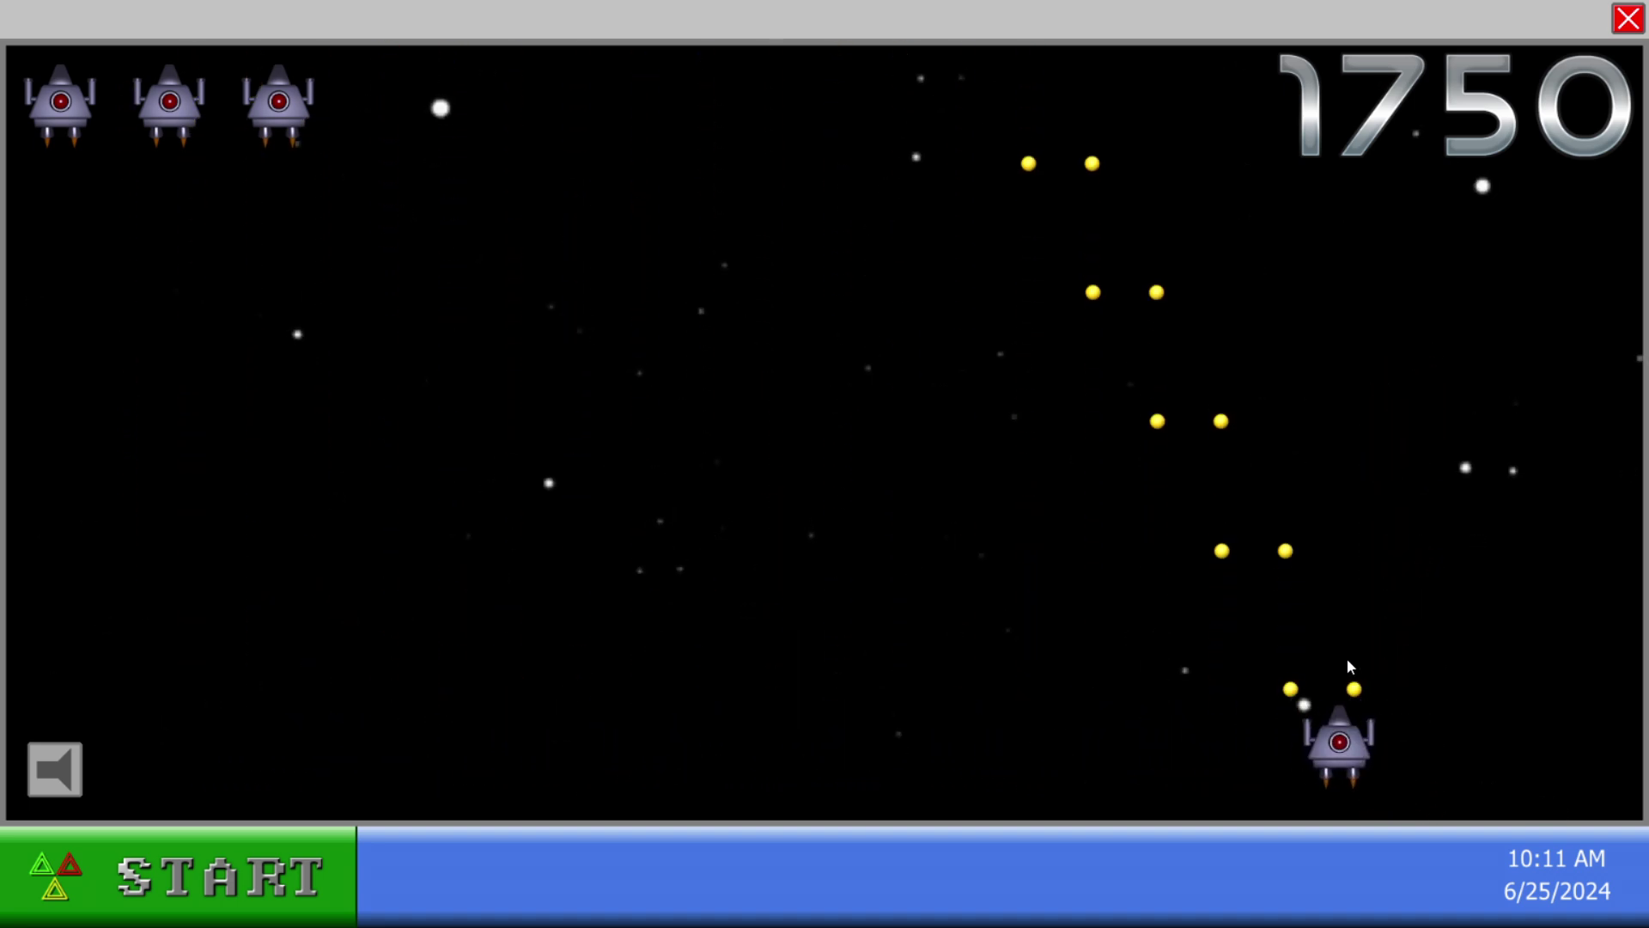
Keep shooting asteroids to raise the score through 2000 and 2250 to 2500
{"action": "key", "text": "Left"}
{"action": "key", "text": "Left"}
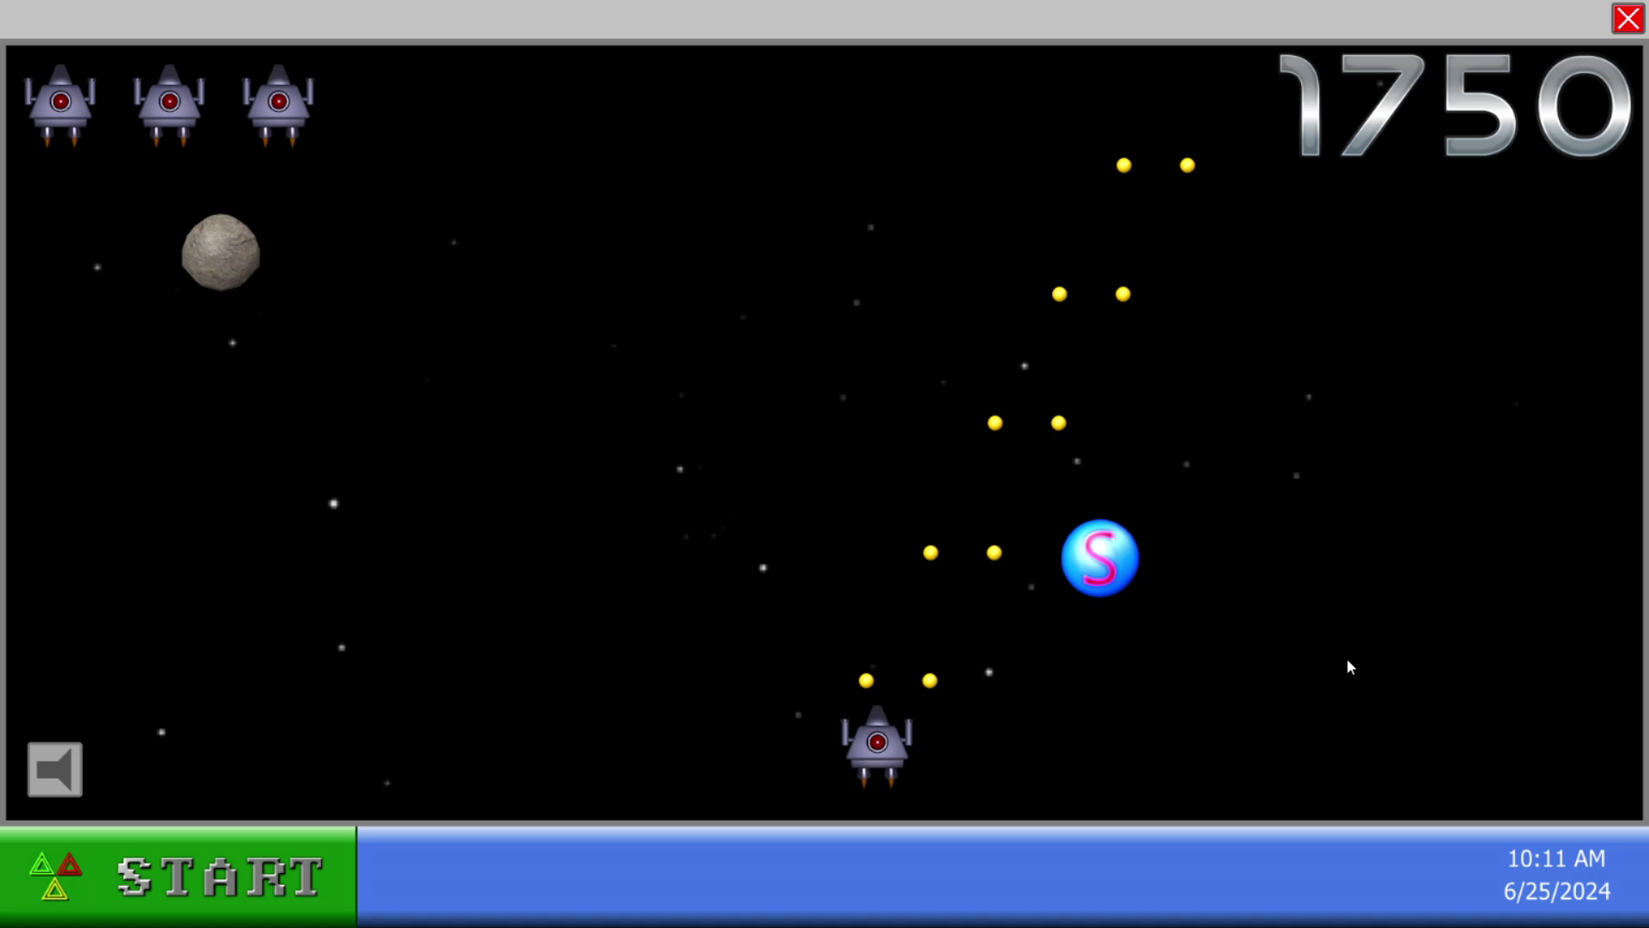
{"action": "key", "text": "Right"}
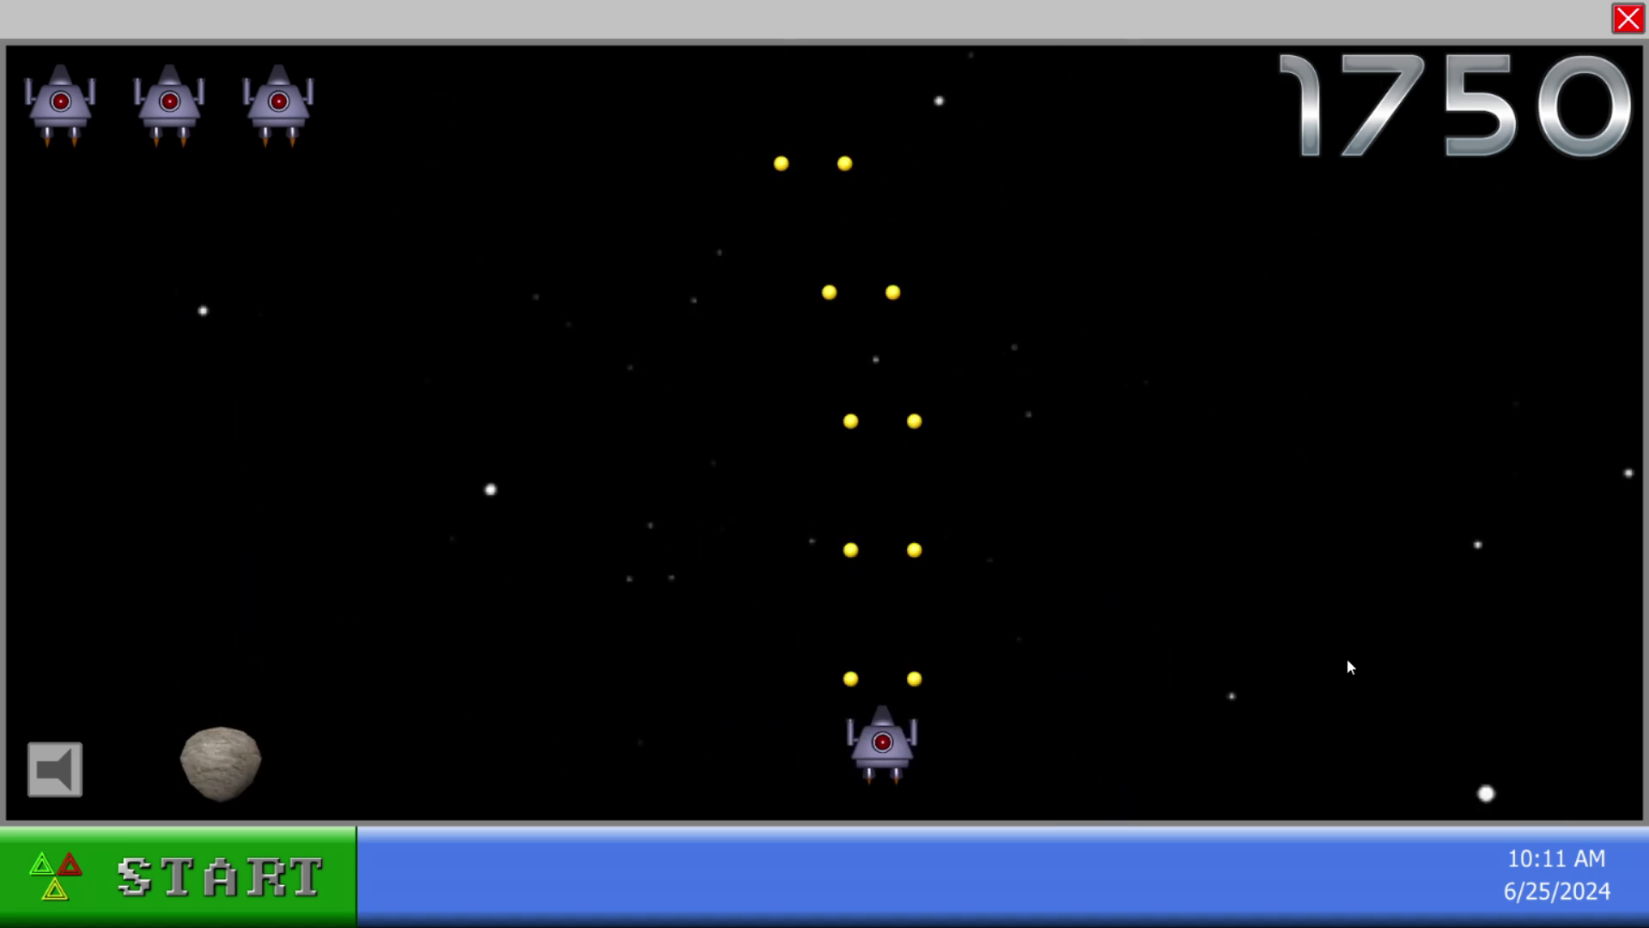
{"action": "key", "text": "Left"}
{"action": "key", "text": "Left"}
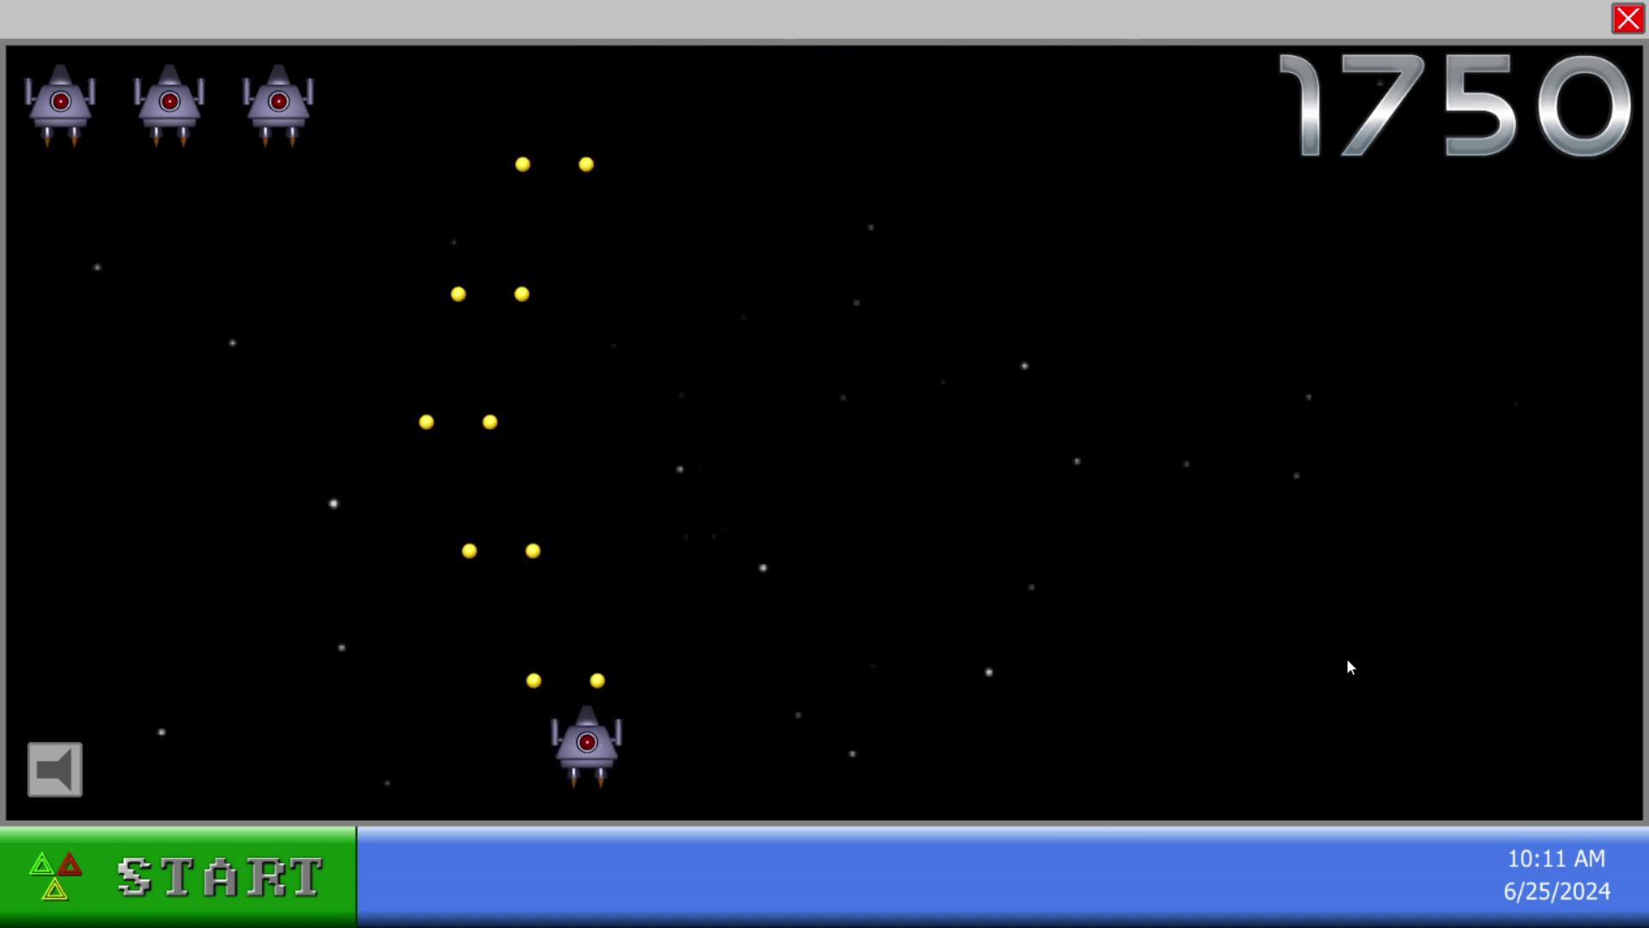
{"action": "key", "text": "Right"}
{"action": "key", "text": "Right"}
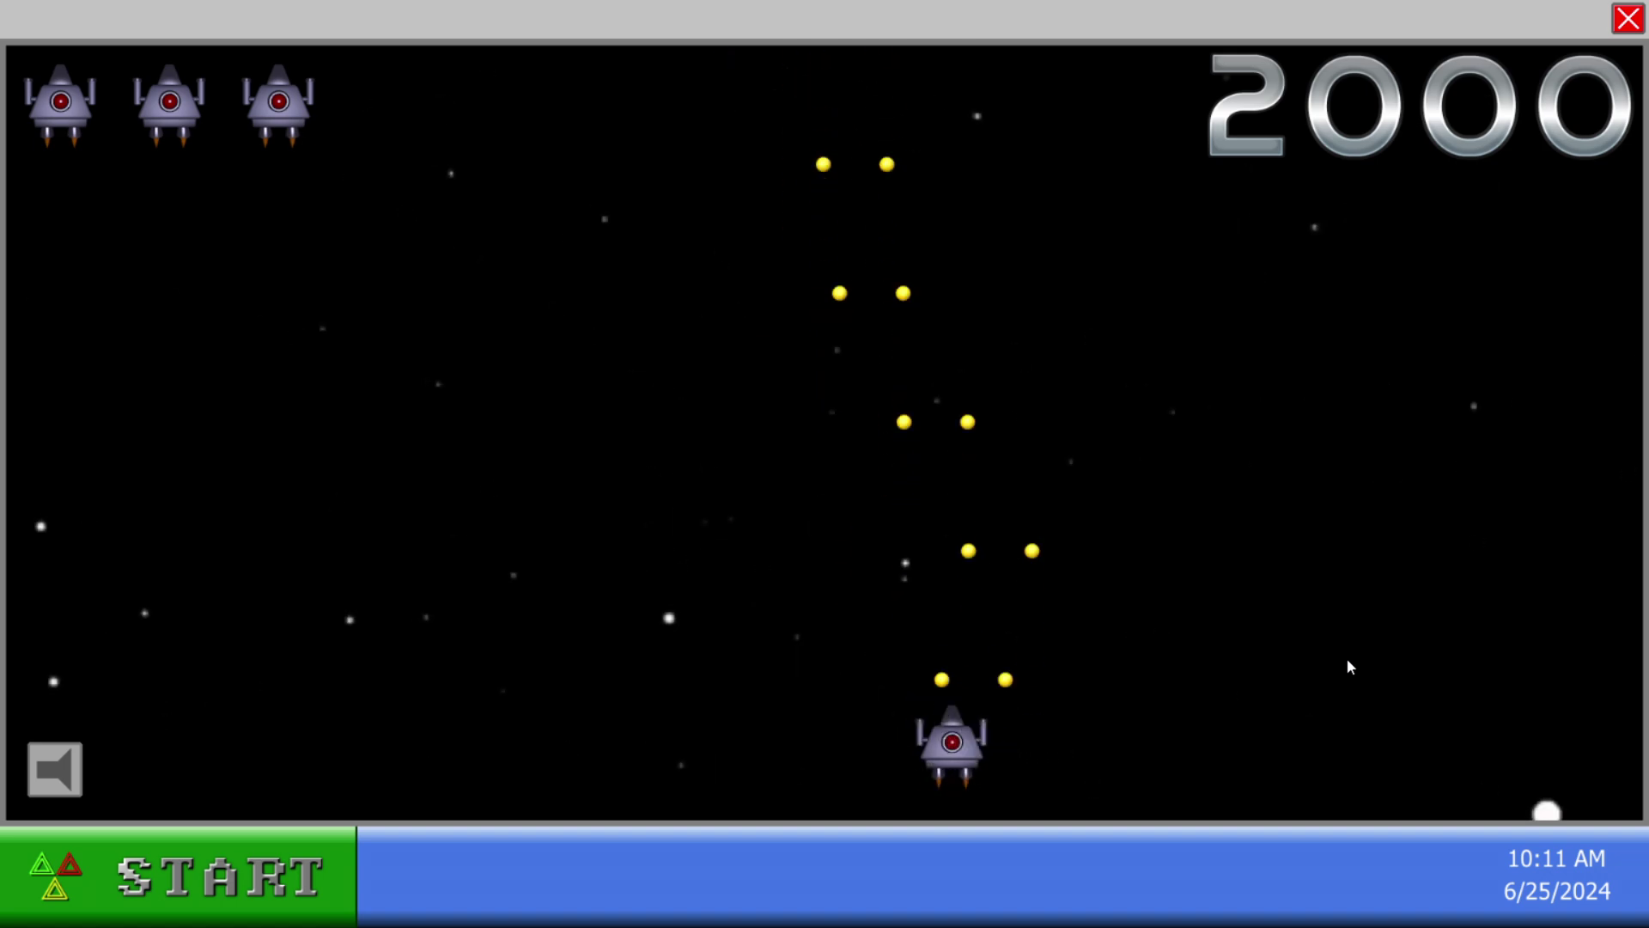
{"action": "key", "text": "Left"}
{"action": "key", "text": "Left"}
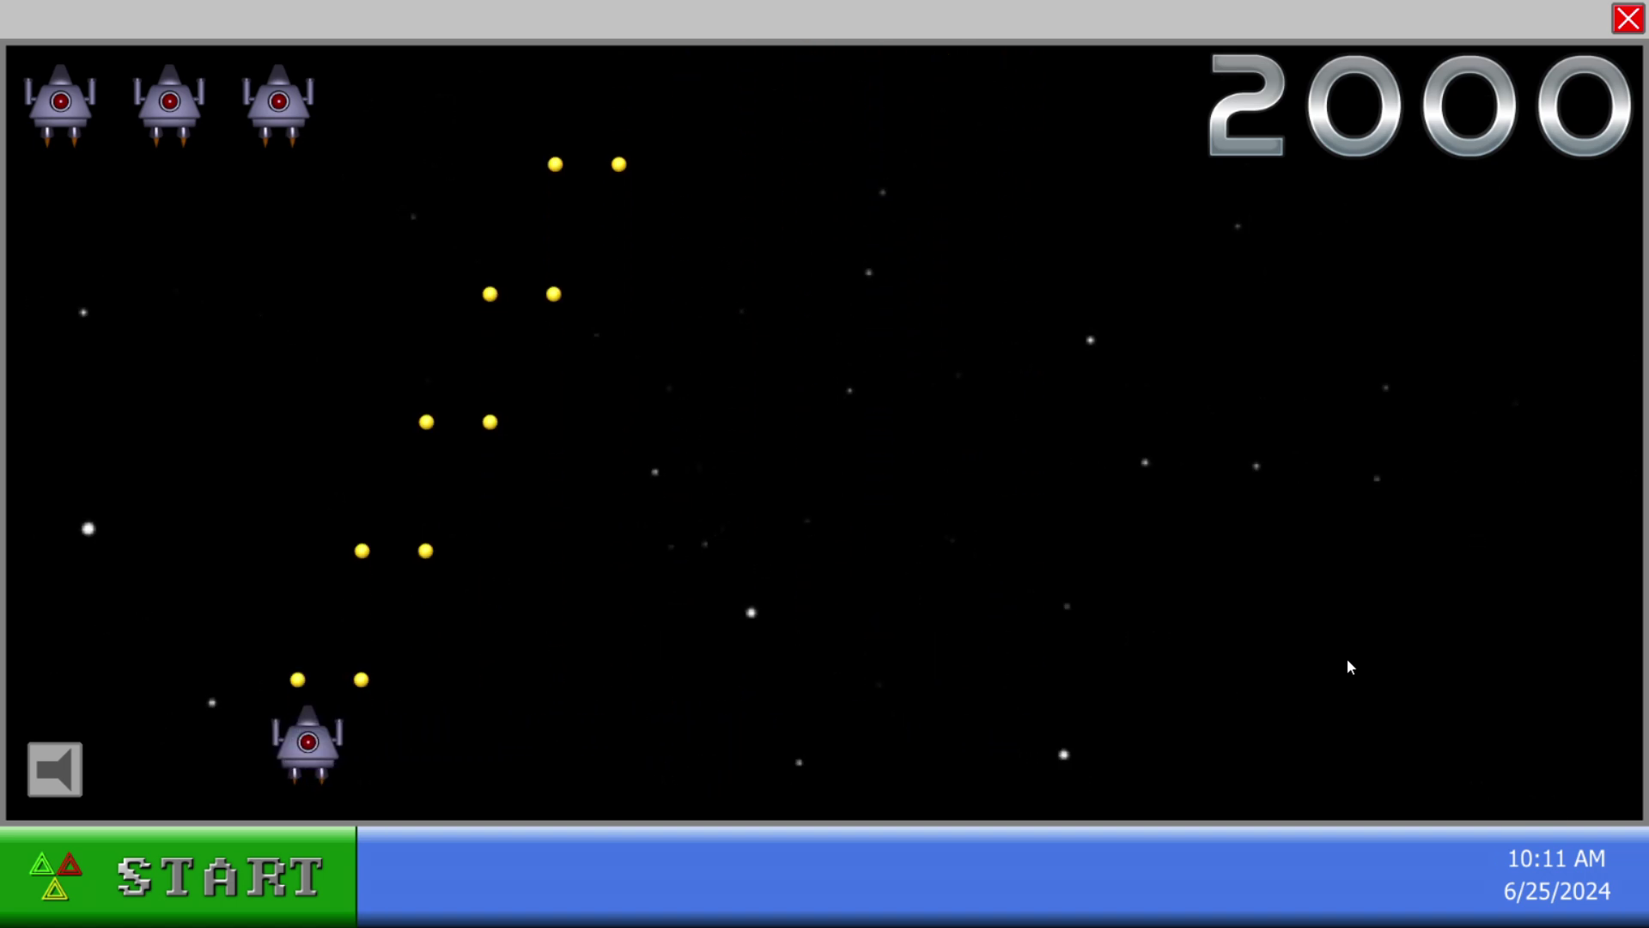
{"action": "key", "text": "Right"}
{"action": "key", "text": "Right"}
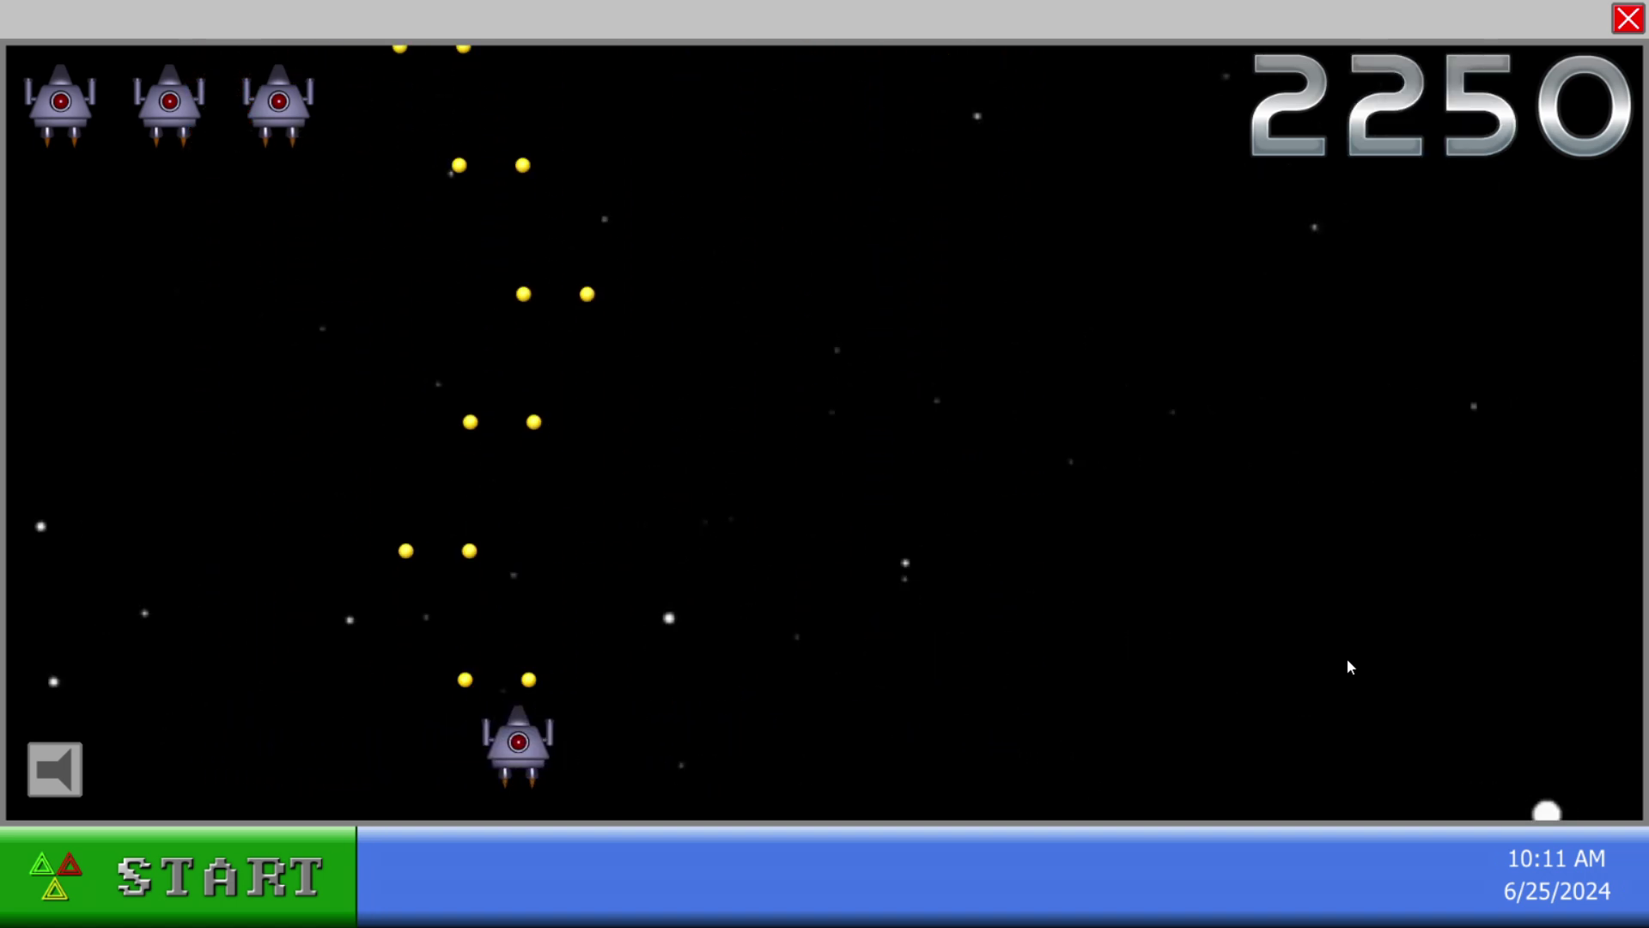
{"action": "key", "text": "Right"}
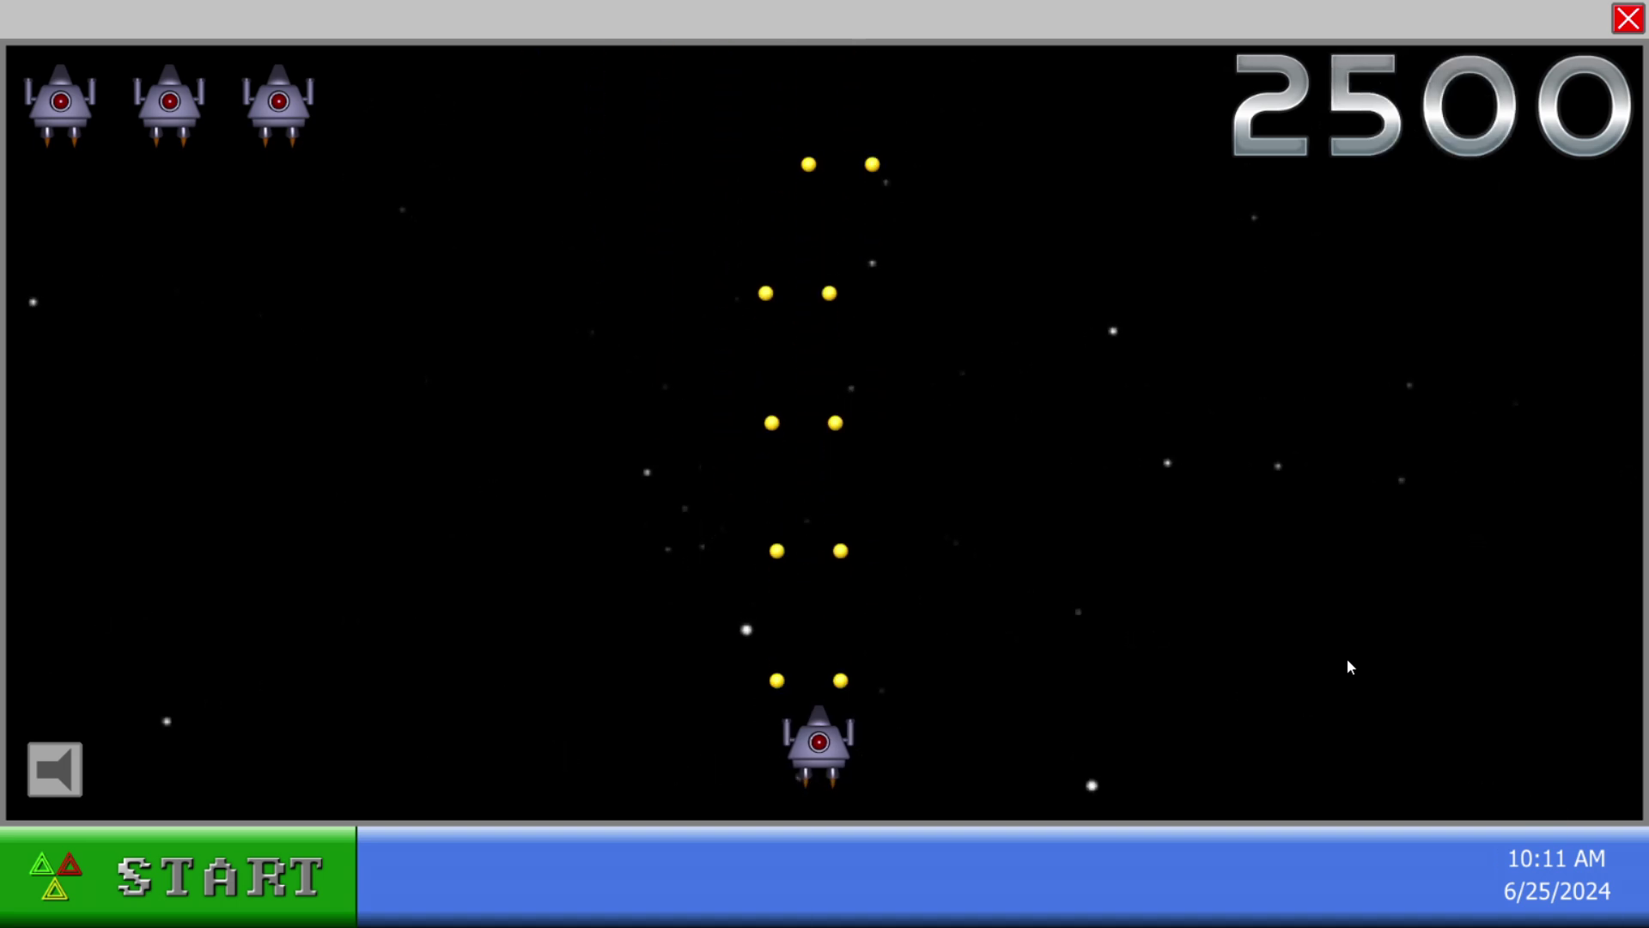
{"action": "key", "text": "Right"}
{"action": "key", "text": "Left"}
{"action": "key", "text": "Left"}
{"action": "key", "text": "Left"}
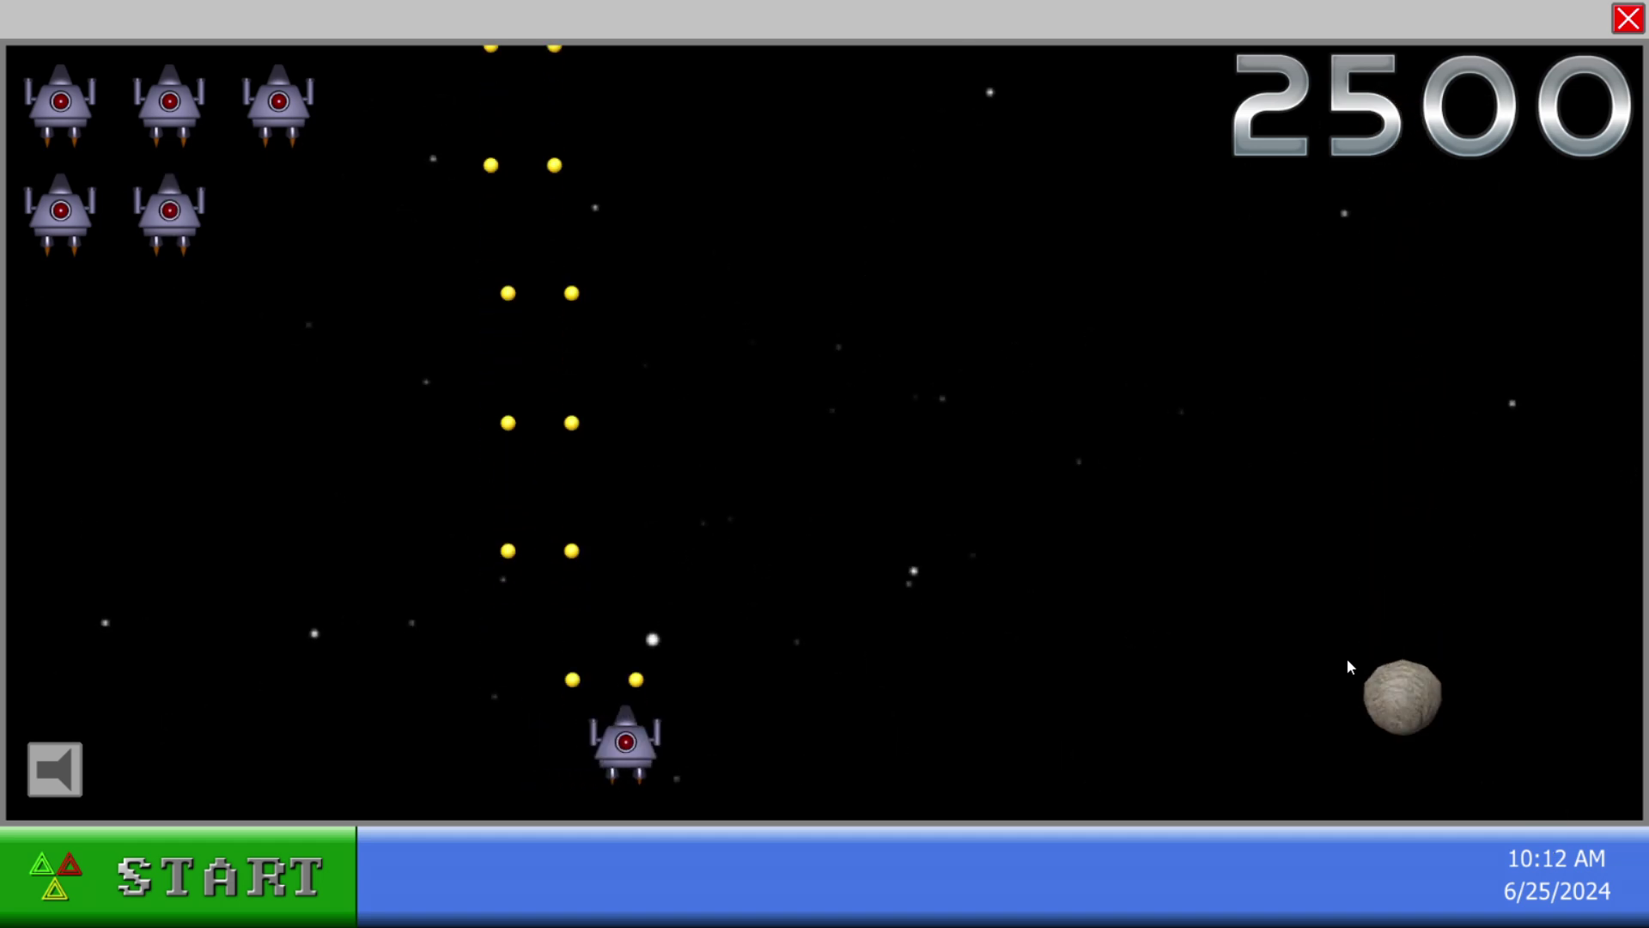
Collect the extra-life sphere, S power-up and yellow target, reaching 3750 points
{"action": "key", "text": "Right"}
{"action": "key", "text": "Right"}
{"action": "key", "text": "Left"}
{"action": "key", "text": "Left"}
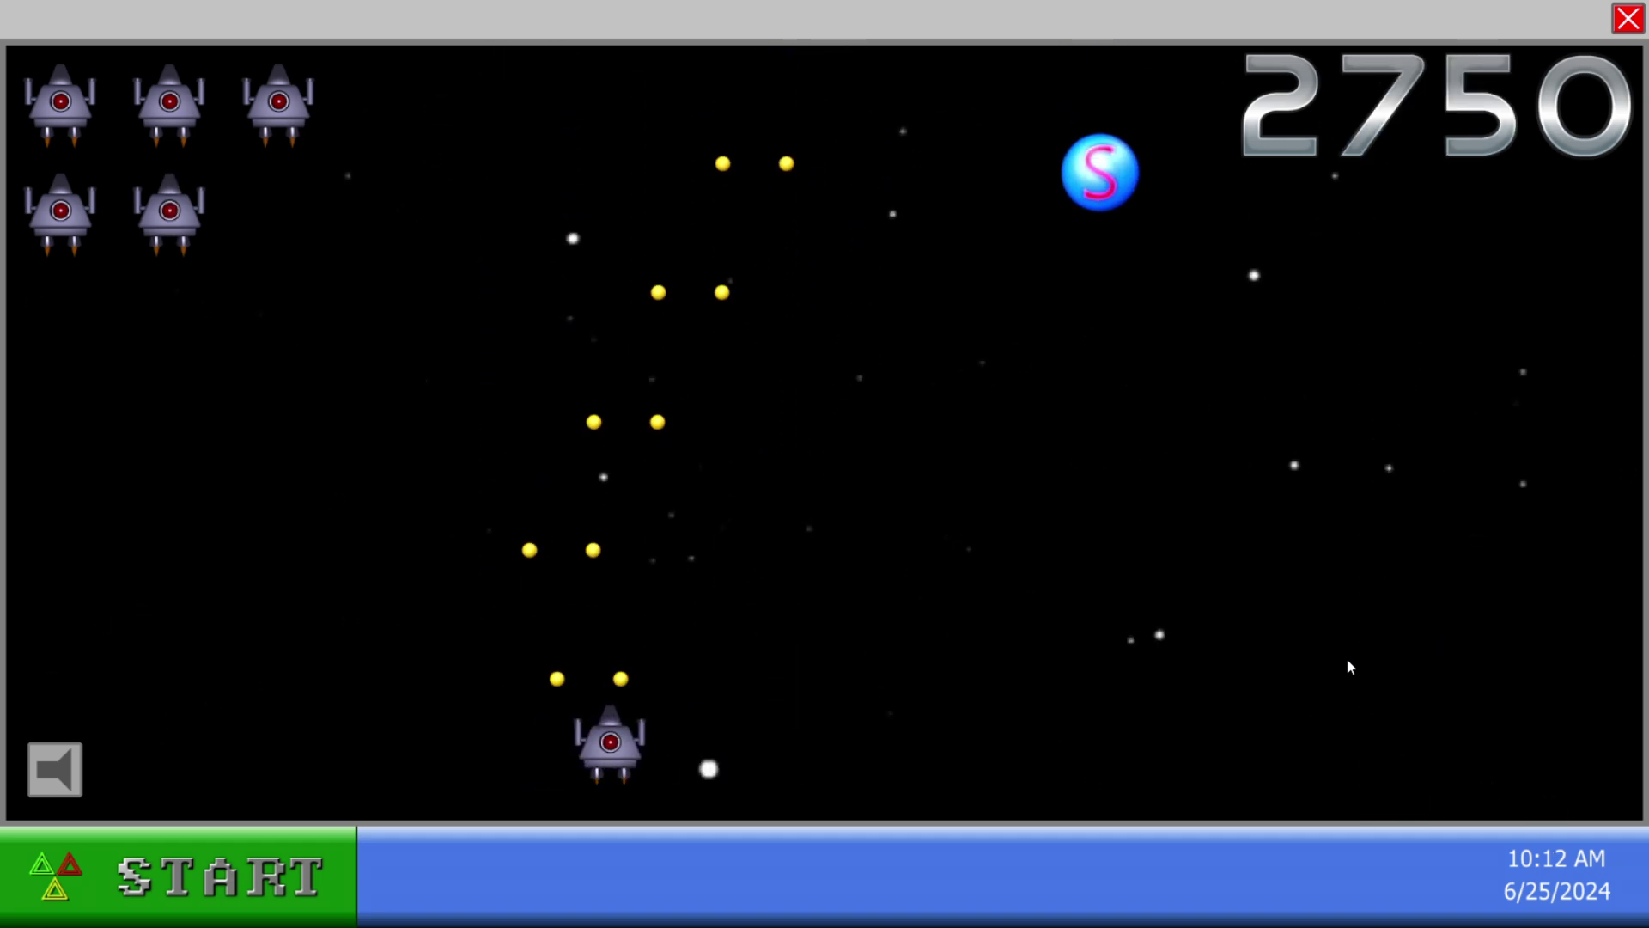
{"action": "key", "text": "Right"}
{"action": "key", "text": "Right"}
{"action": "key", "text": "Right"}
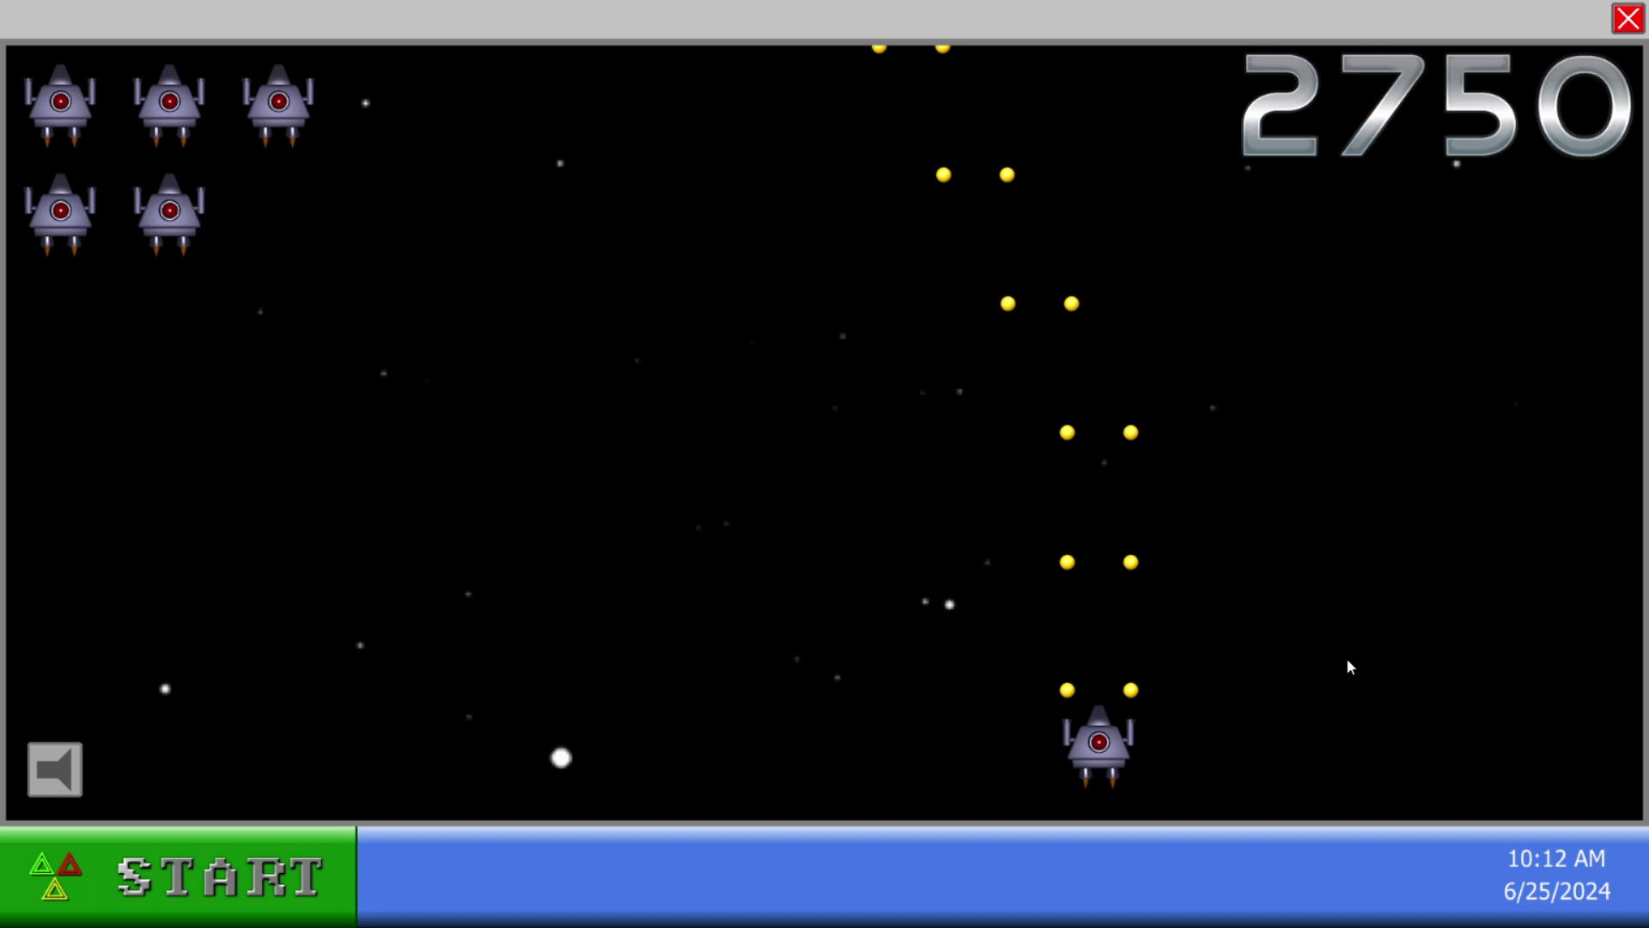
{"action": "key", "text": "Left"}
{"action": "key", "text": "Left"}
{"action": "key", "text": "Left"}
{"action": "key", "text": "Left"}
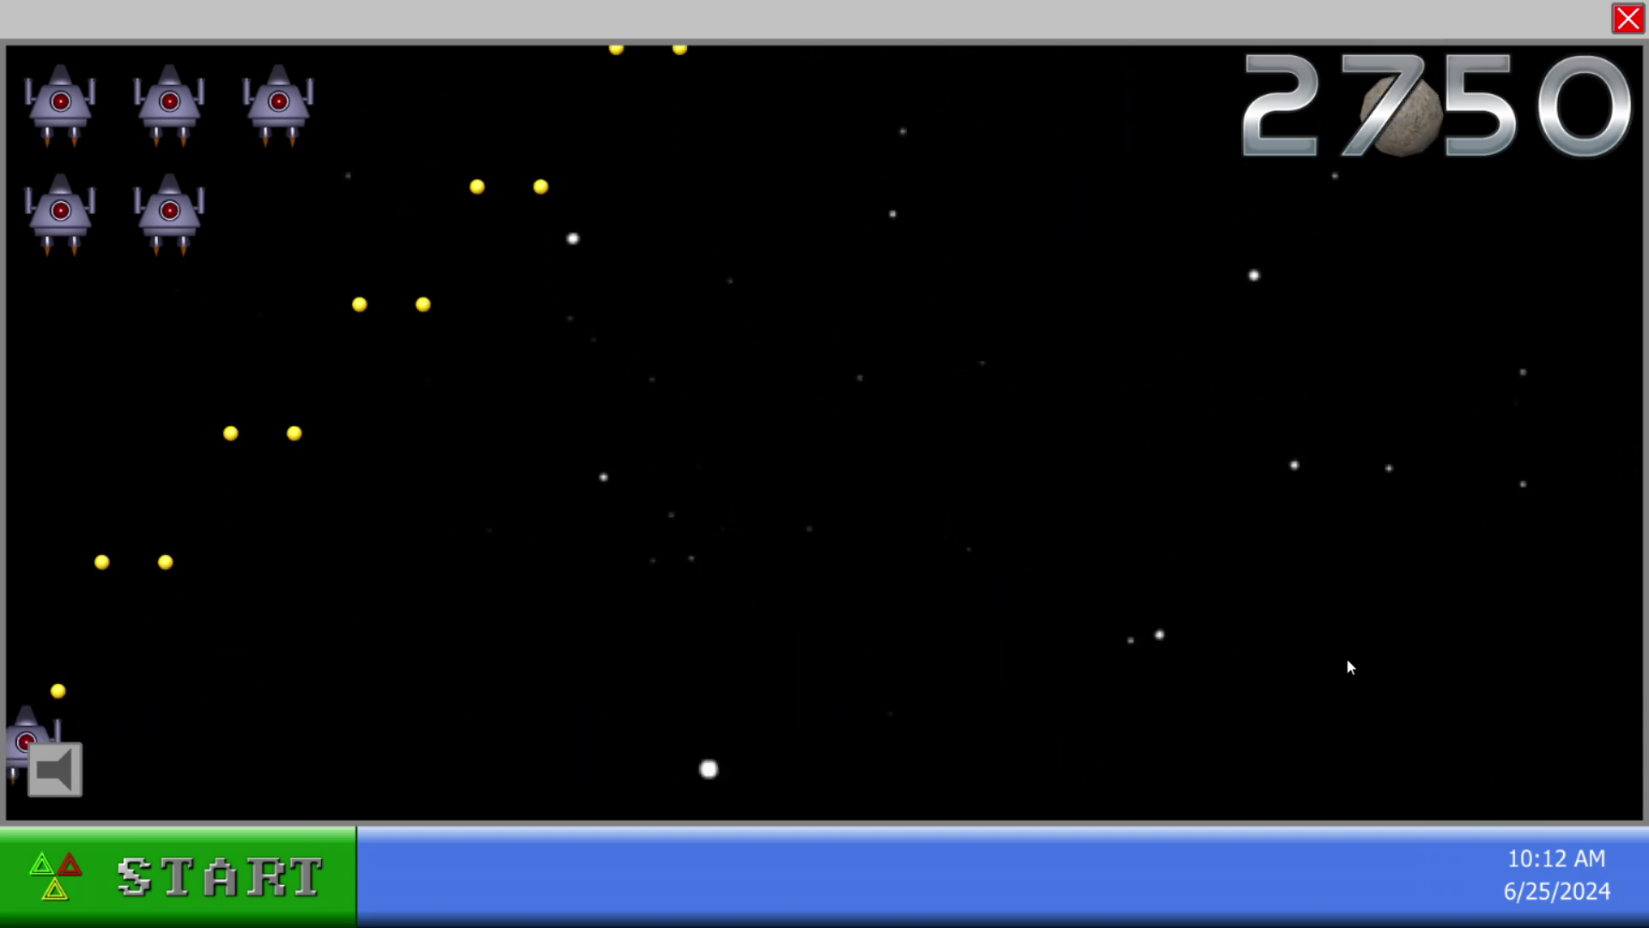
{"action": "key", "text": "Right"}
{"action": "key", "text": "Right"}
{"action": "key", "text": "Right"}
{"action": "key", "text": "Right"}
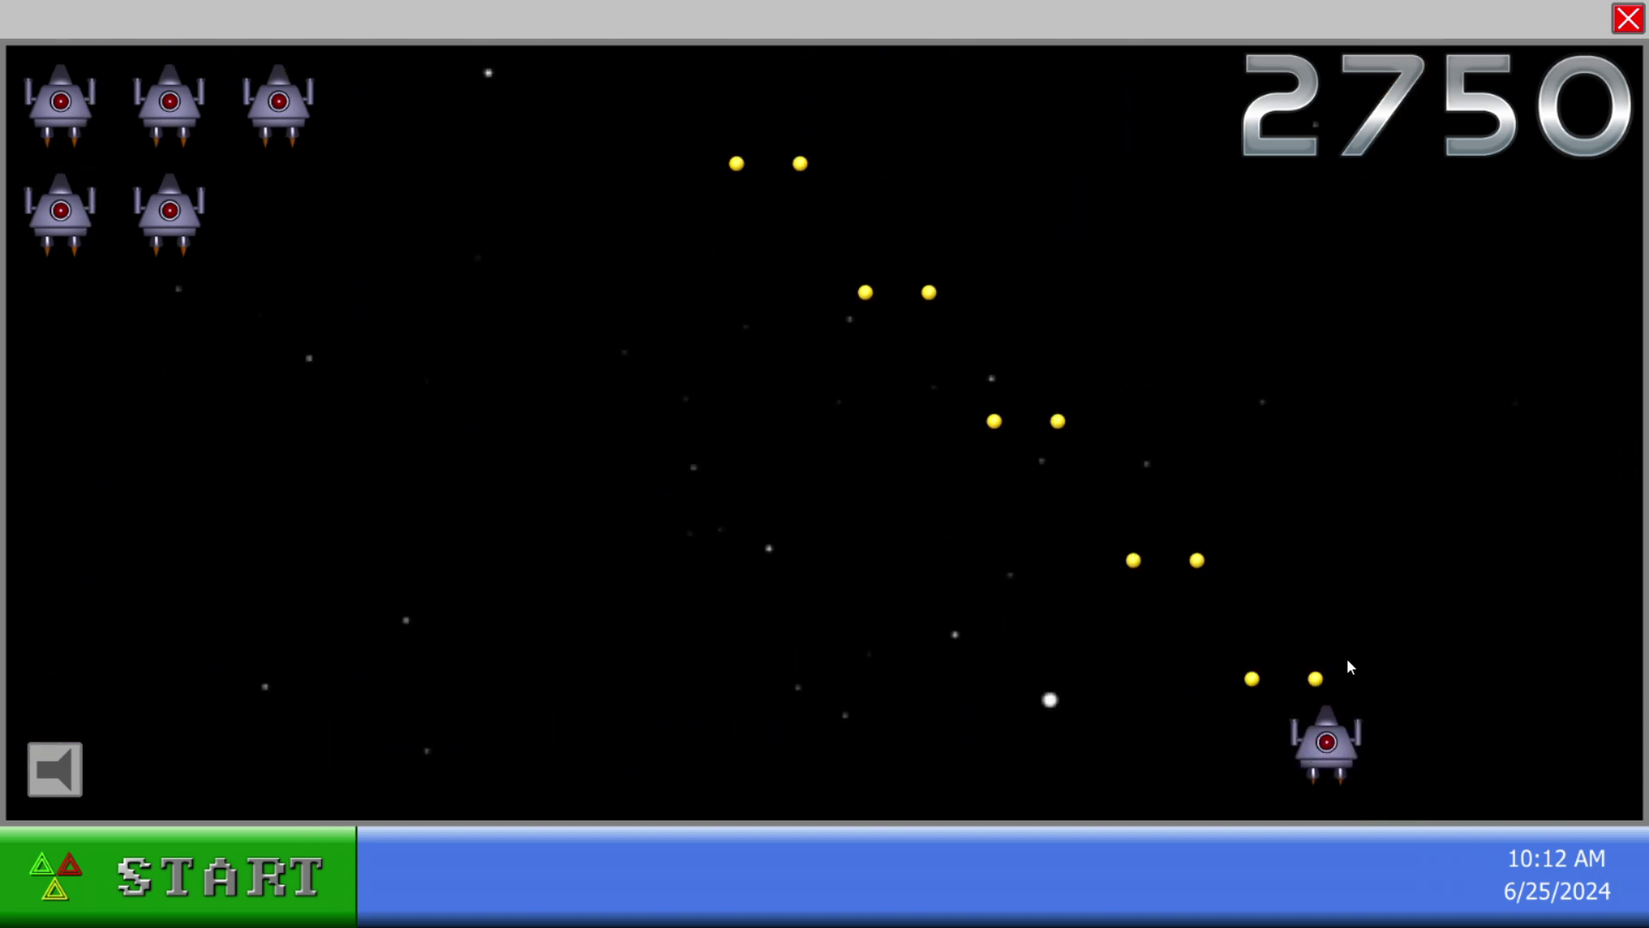
{"action": "key", "text": "Left"}
{"action": "key", "text": "Right"}
{"action": "key", "text": "Left"}
{"action": "key", "text": "Left"}
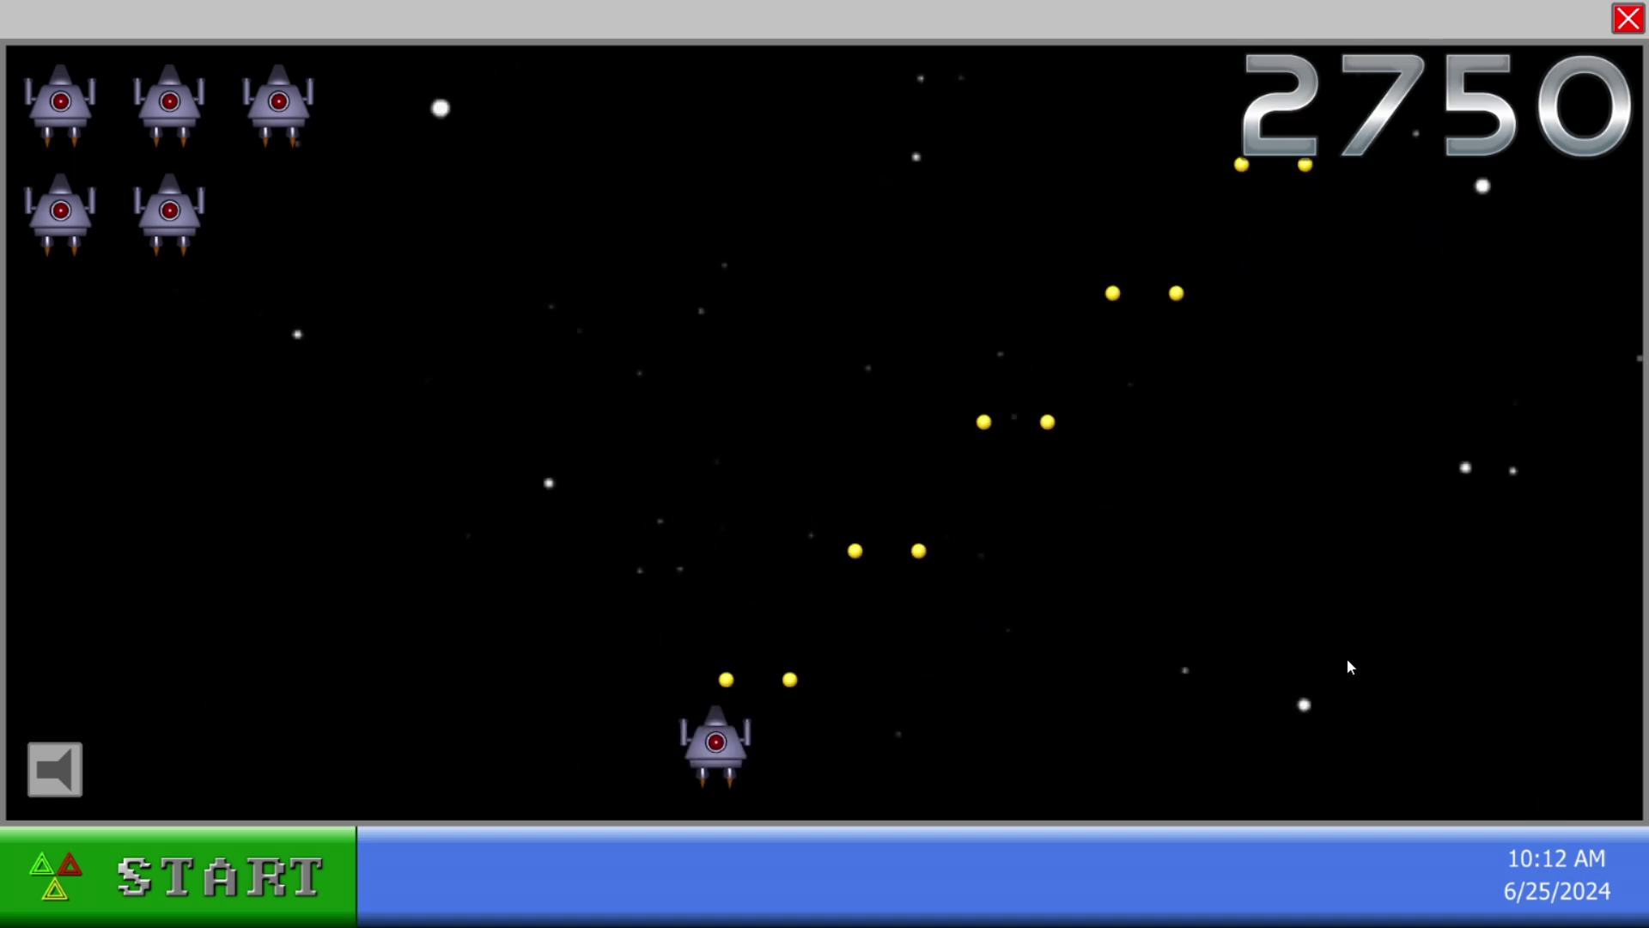
{"action": "key", "text": "Left"}
{"action": "key", "text": "Left"}
{"action": "key", "text": "Right"}
{"action": "key", "text": "Right"}
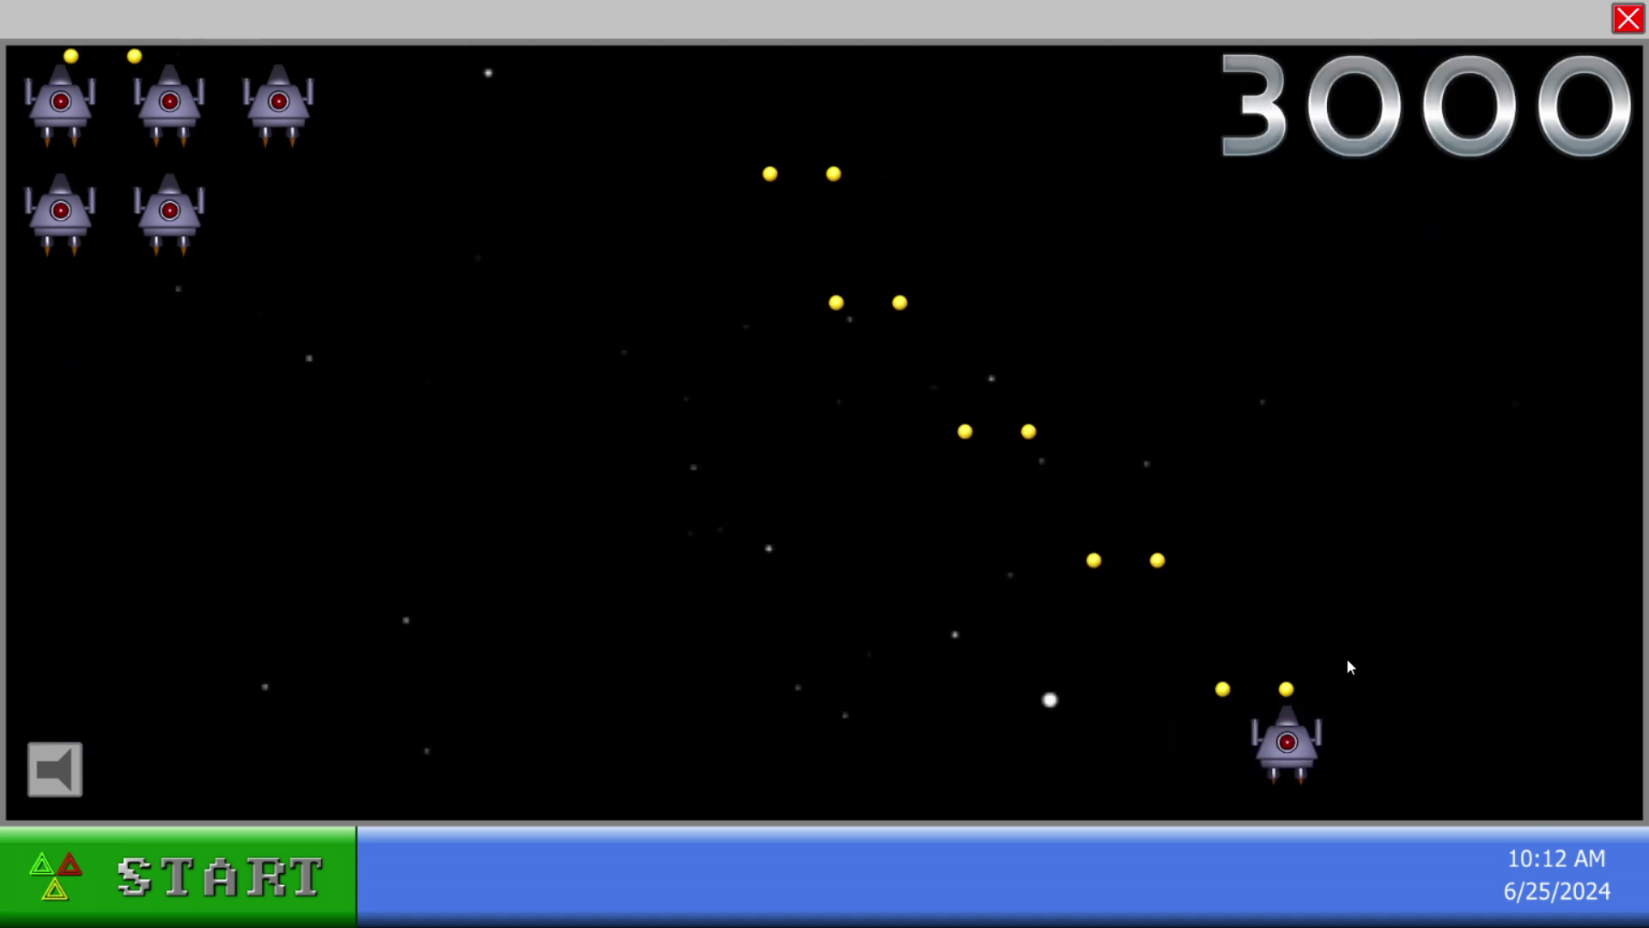
{"action": "key", "text": "Left"}
{"action": "key", "text": "Left"}
{"action": "key", "text": "Left"}
{"action": "key", "text": "Left"}
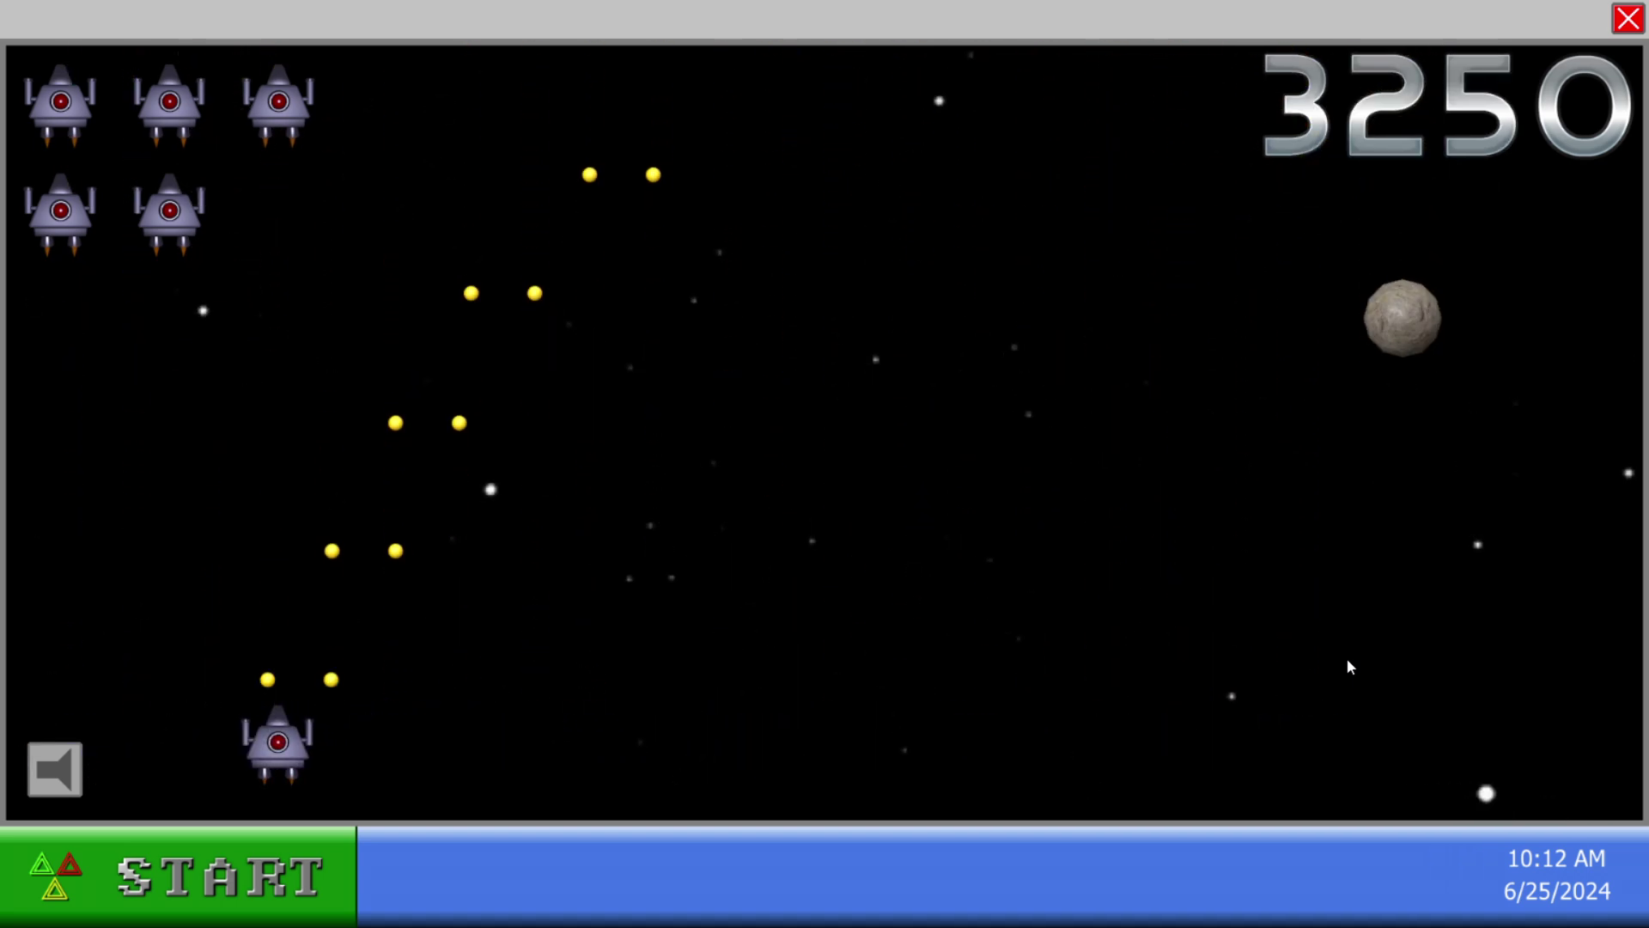
{"action": "key", "text": "Right"}
{"action": "key", "text": "Right"}
{"action": "key", "text": "Right"}
{"action": "key", "text": "Right"}
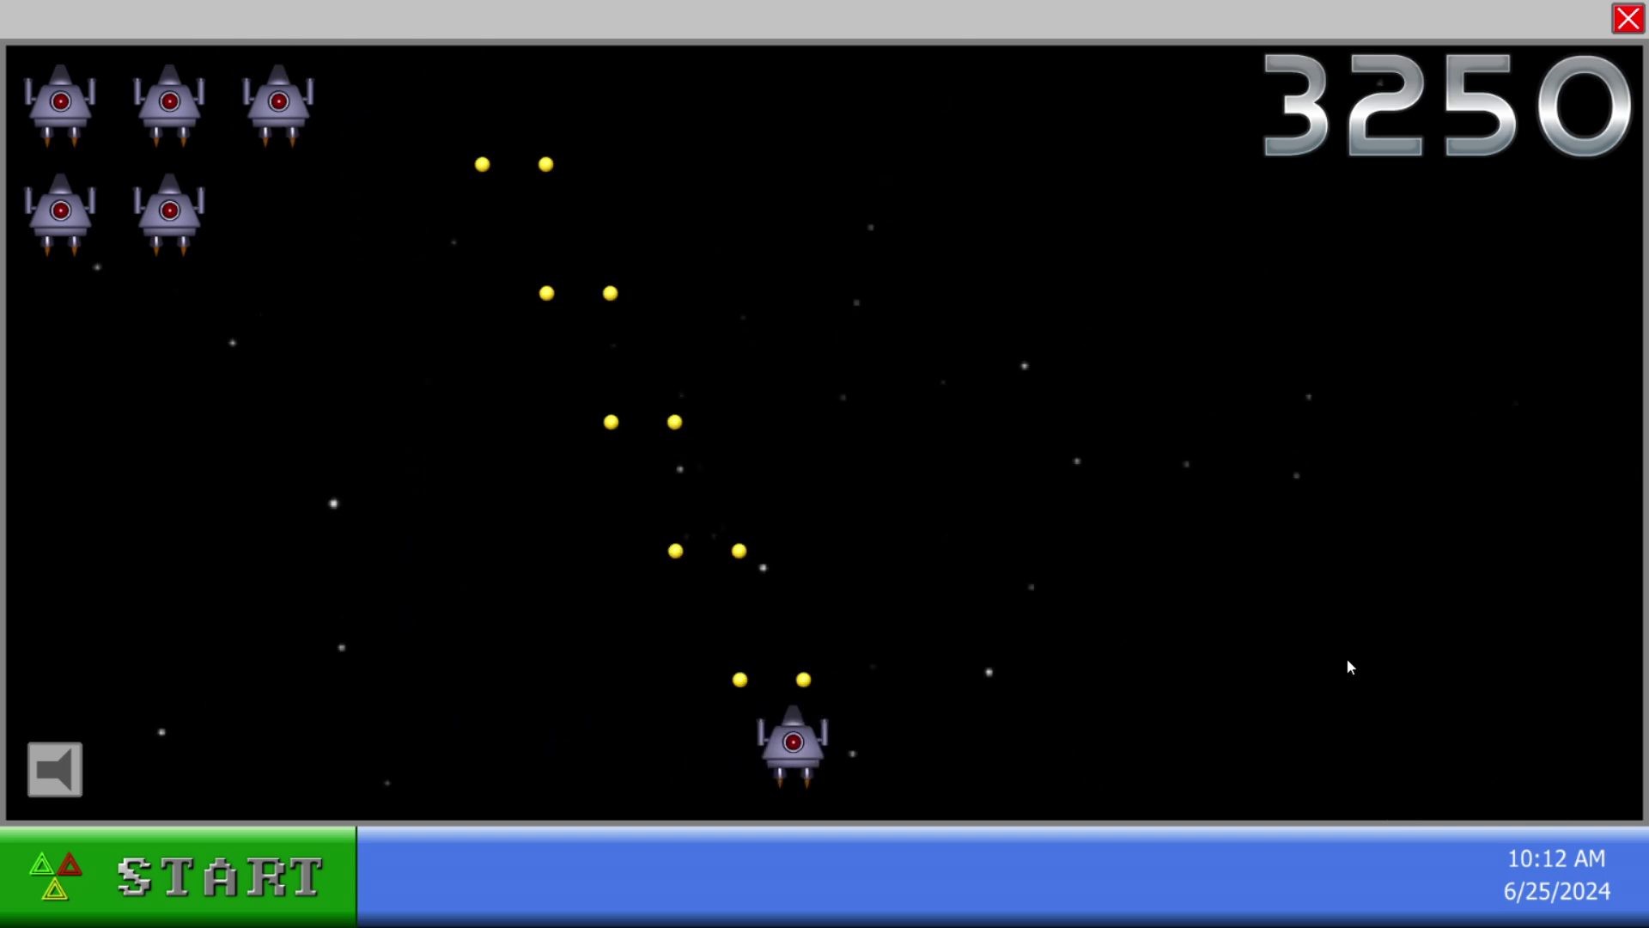
{"action": "key", "text": "Right"}
{"action": "key", "text": "Right"}
{"action": "key", "text": "Left"}
{"action": "key", "text": "Left"}
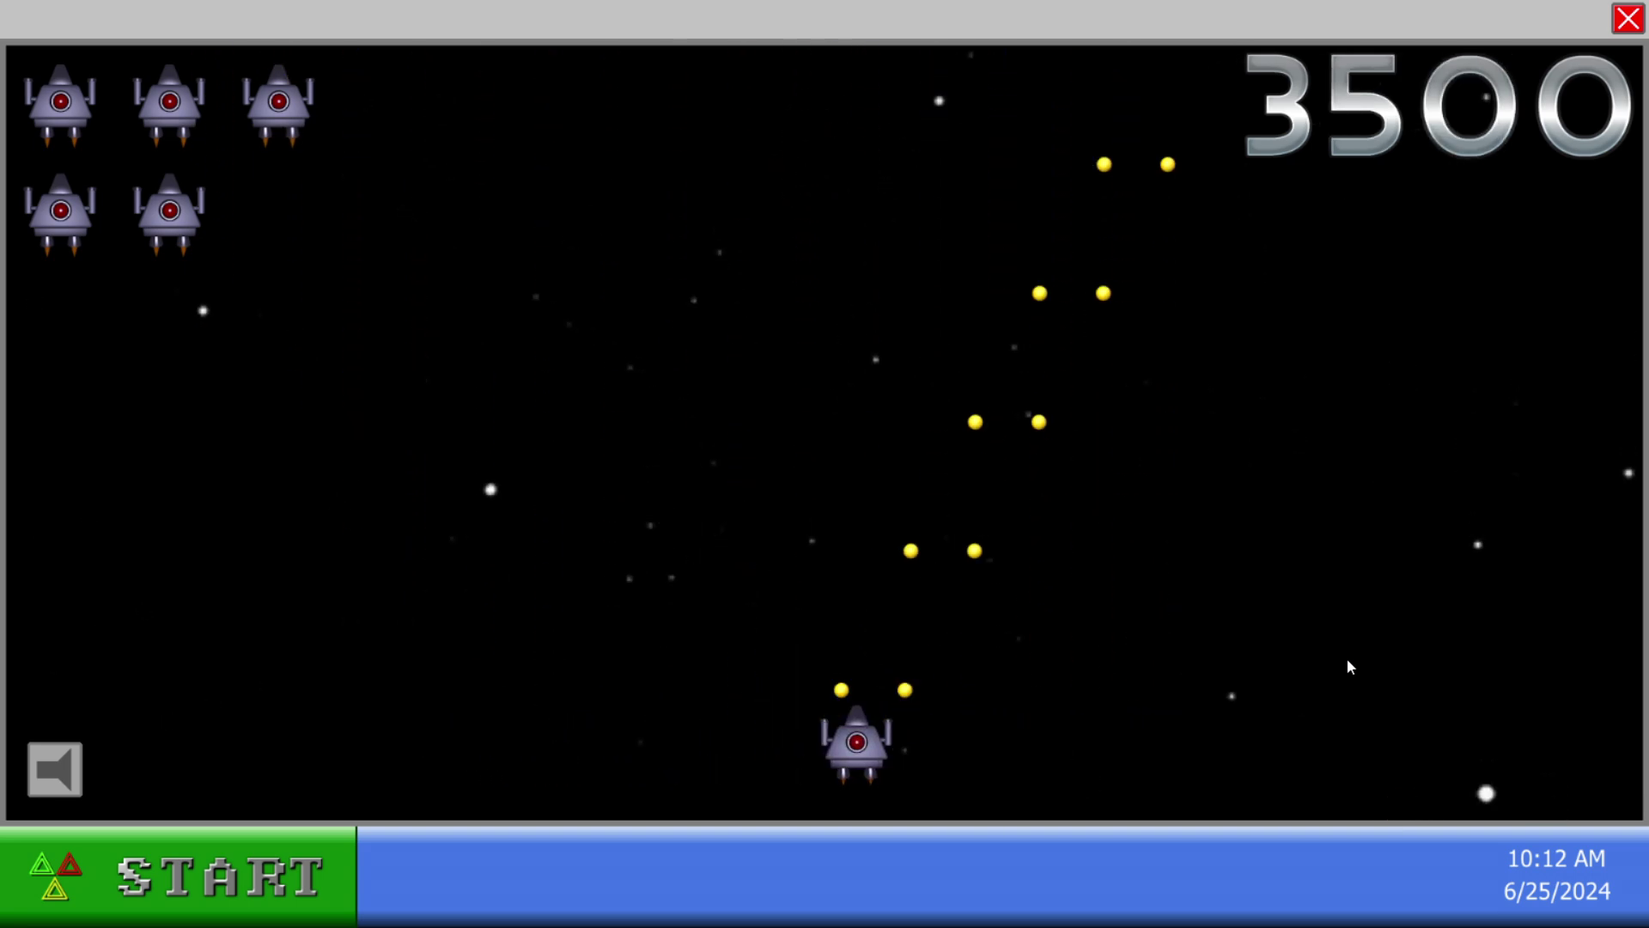
{"action": "key", "text": "Left"}
{"action": "key", "text": "Left"}
{"action": "key", "text": "Left"}
{"action": "key", "text": "Left"}
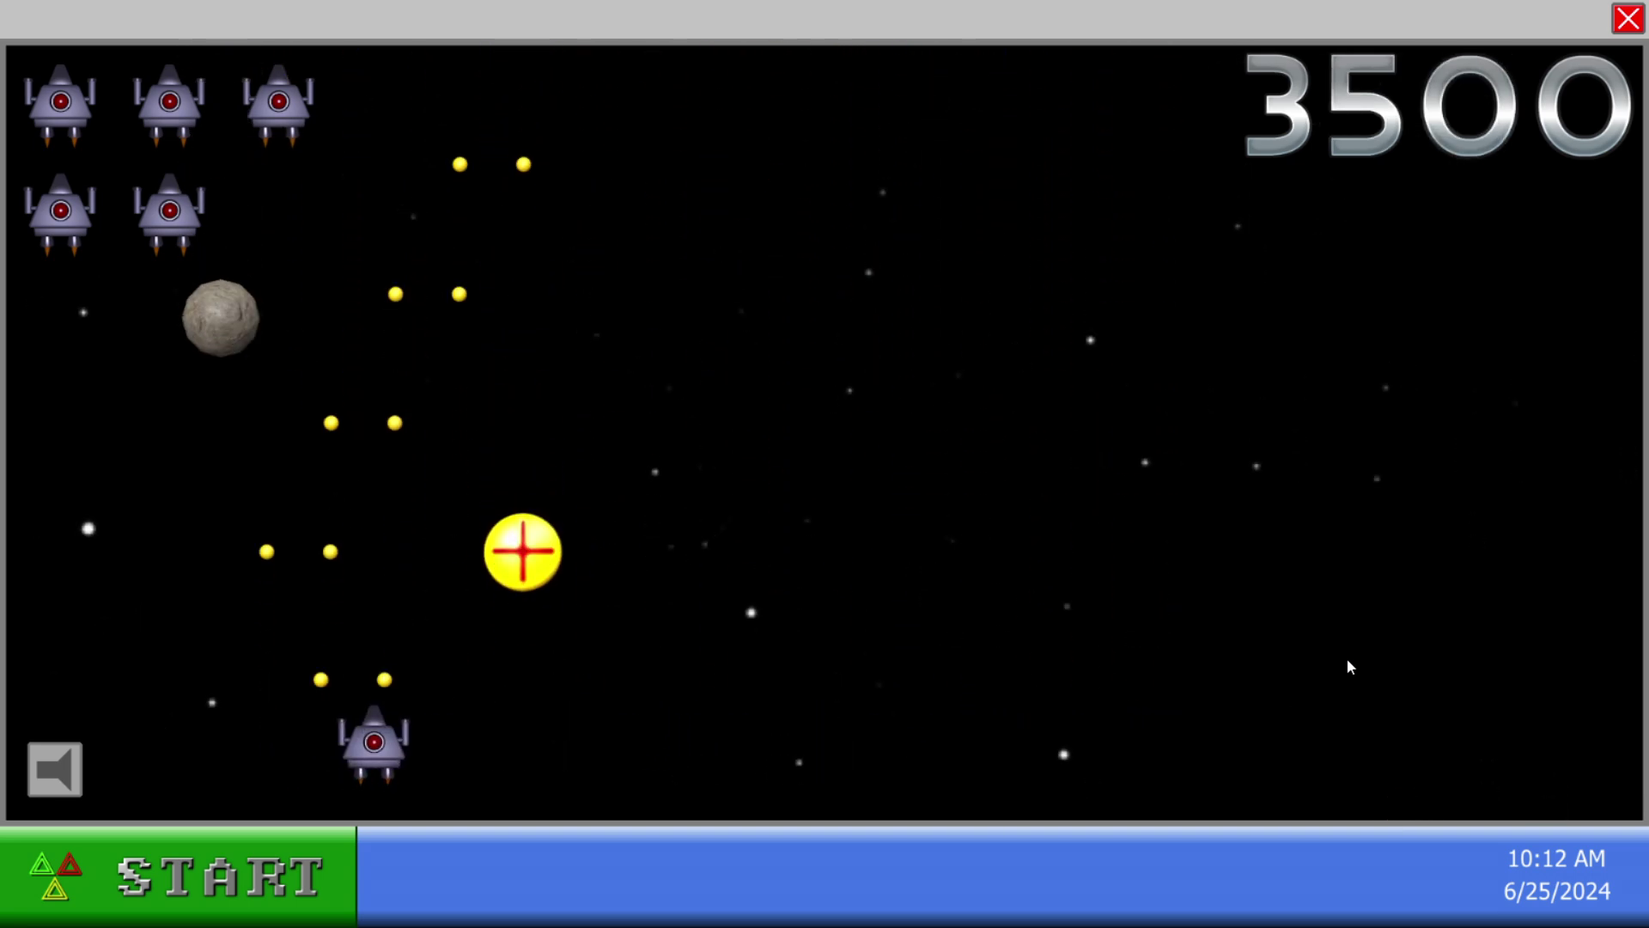
{"action": "key", "text": "Right"}
{"action": "key", "text": "Left"}
Shoot the next asteroids on both sides to push the score past 4000
{"action": "key", "text": "Right"}
{"action": "key", "text": "Right"}
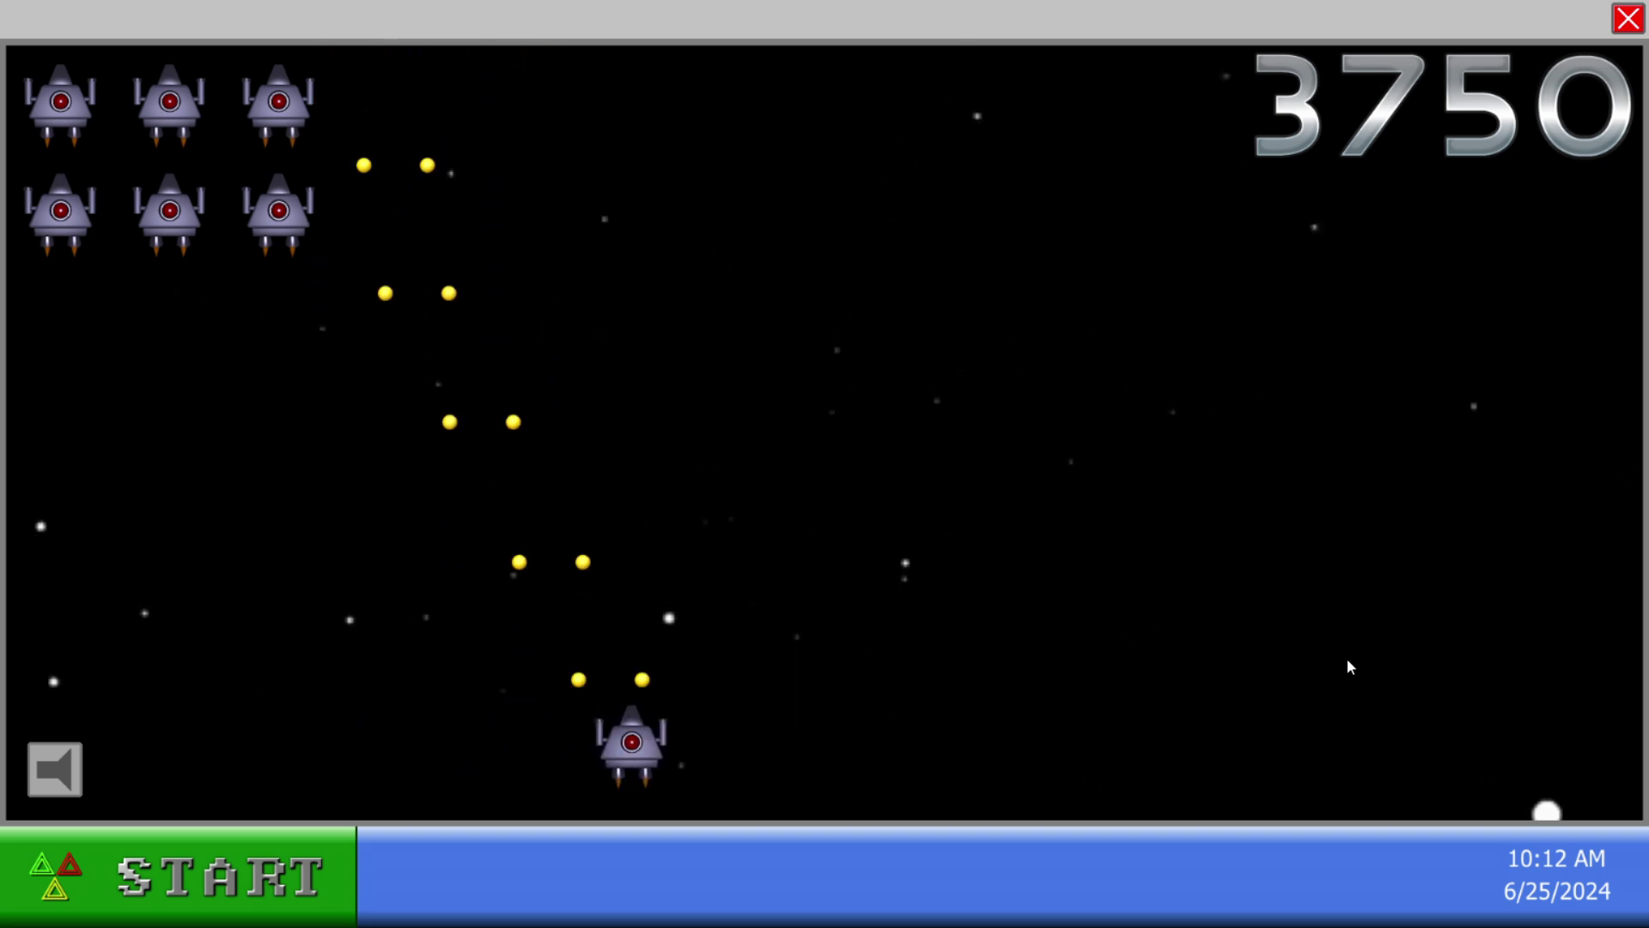
{"action": "key", "text": "Right"}
{"action": "key", "text": "Right"}
{"action": "key", "text": "Left"}
{"action": "key", "text": "Right"}
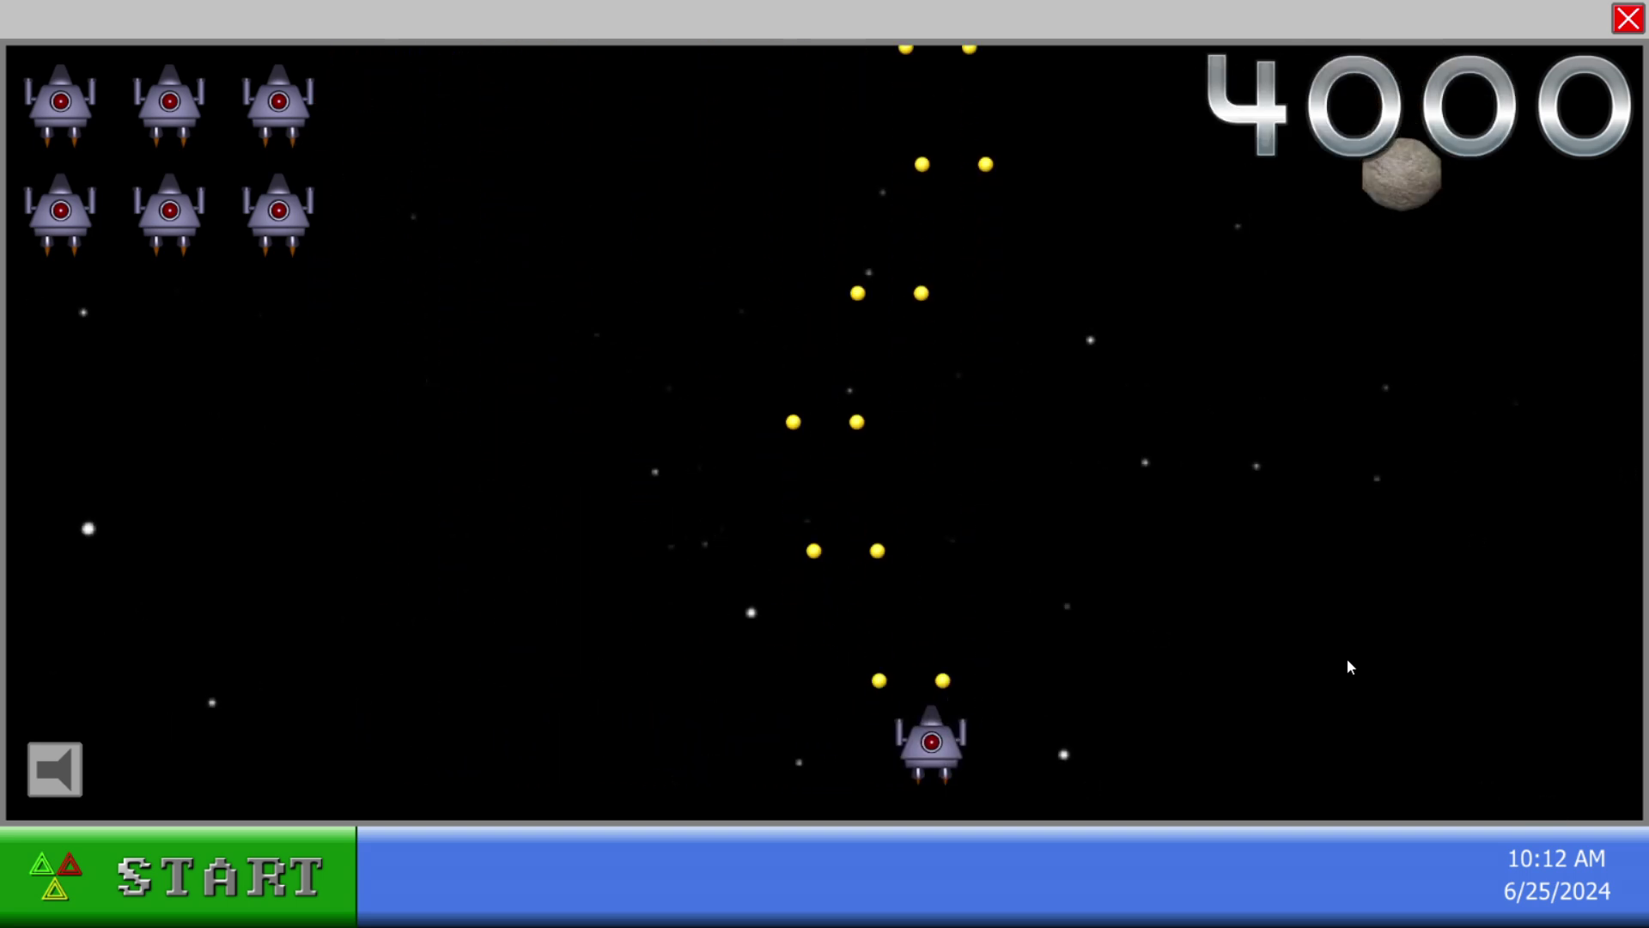
{"action": "key", "text": "Right"}
{"action": "key", "text": "Right"}
{"action": "key", "text": "Left"}
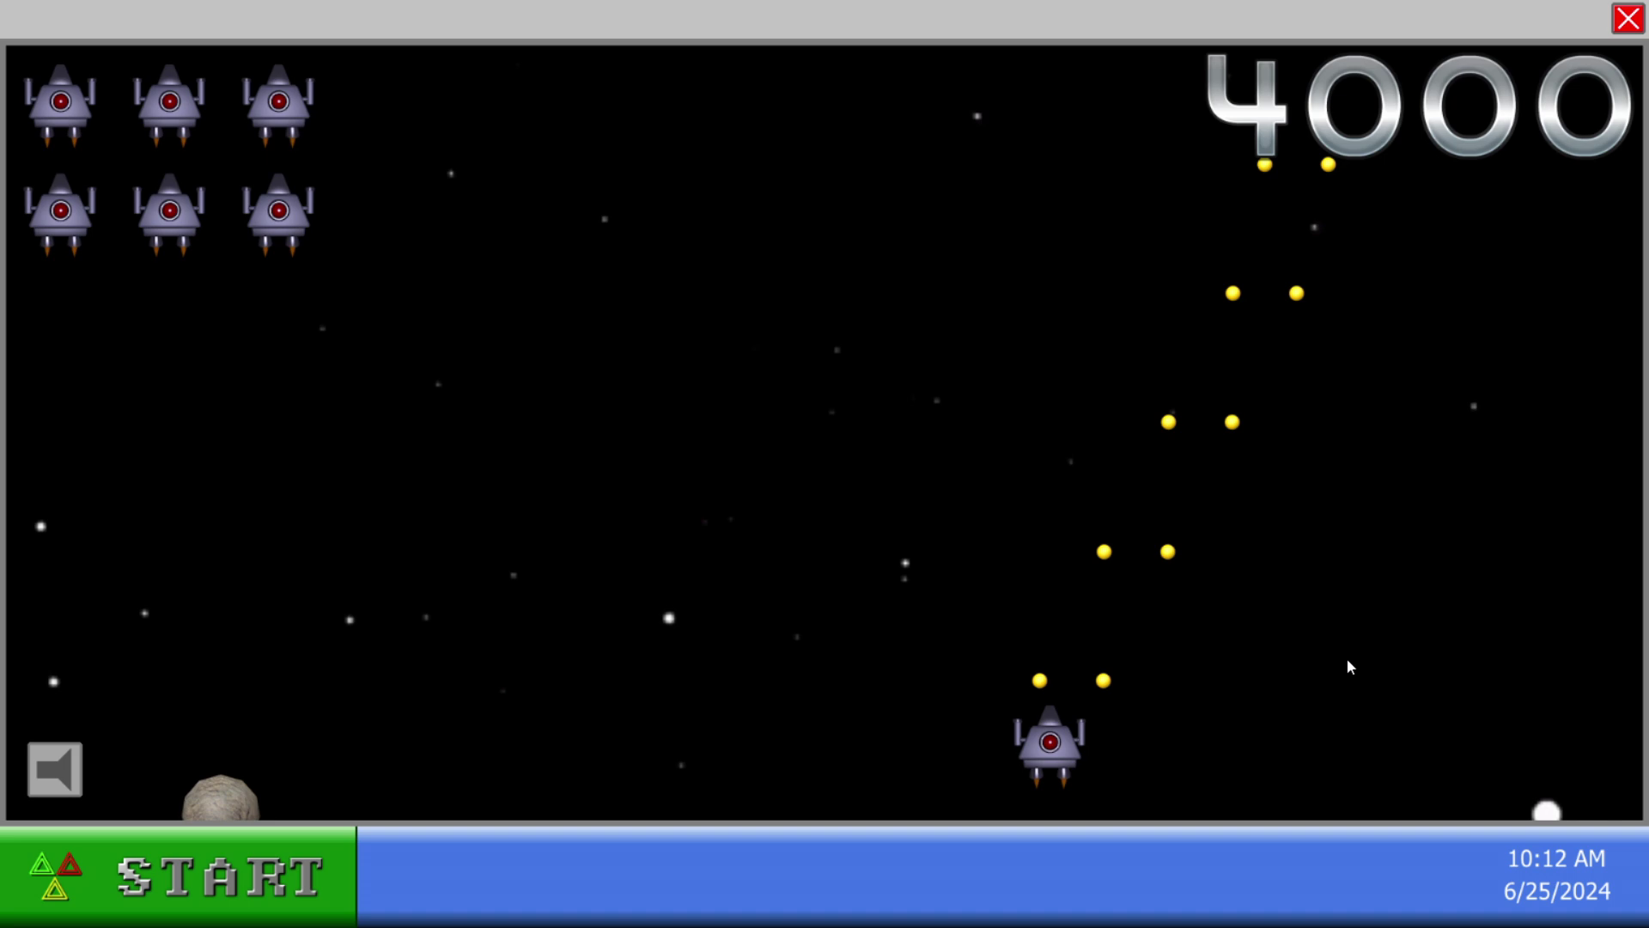
{"action": "key", "text": "Left"}
{"action": "key", "text": "Left"}
{"action": "key", "text": "Left"}
{"action": "key", "text": "Left"}
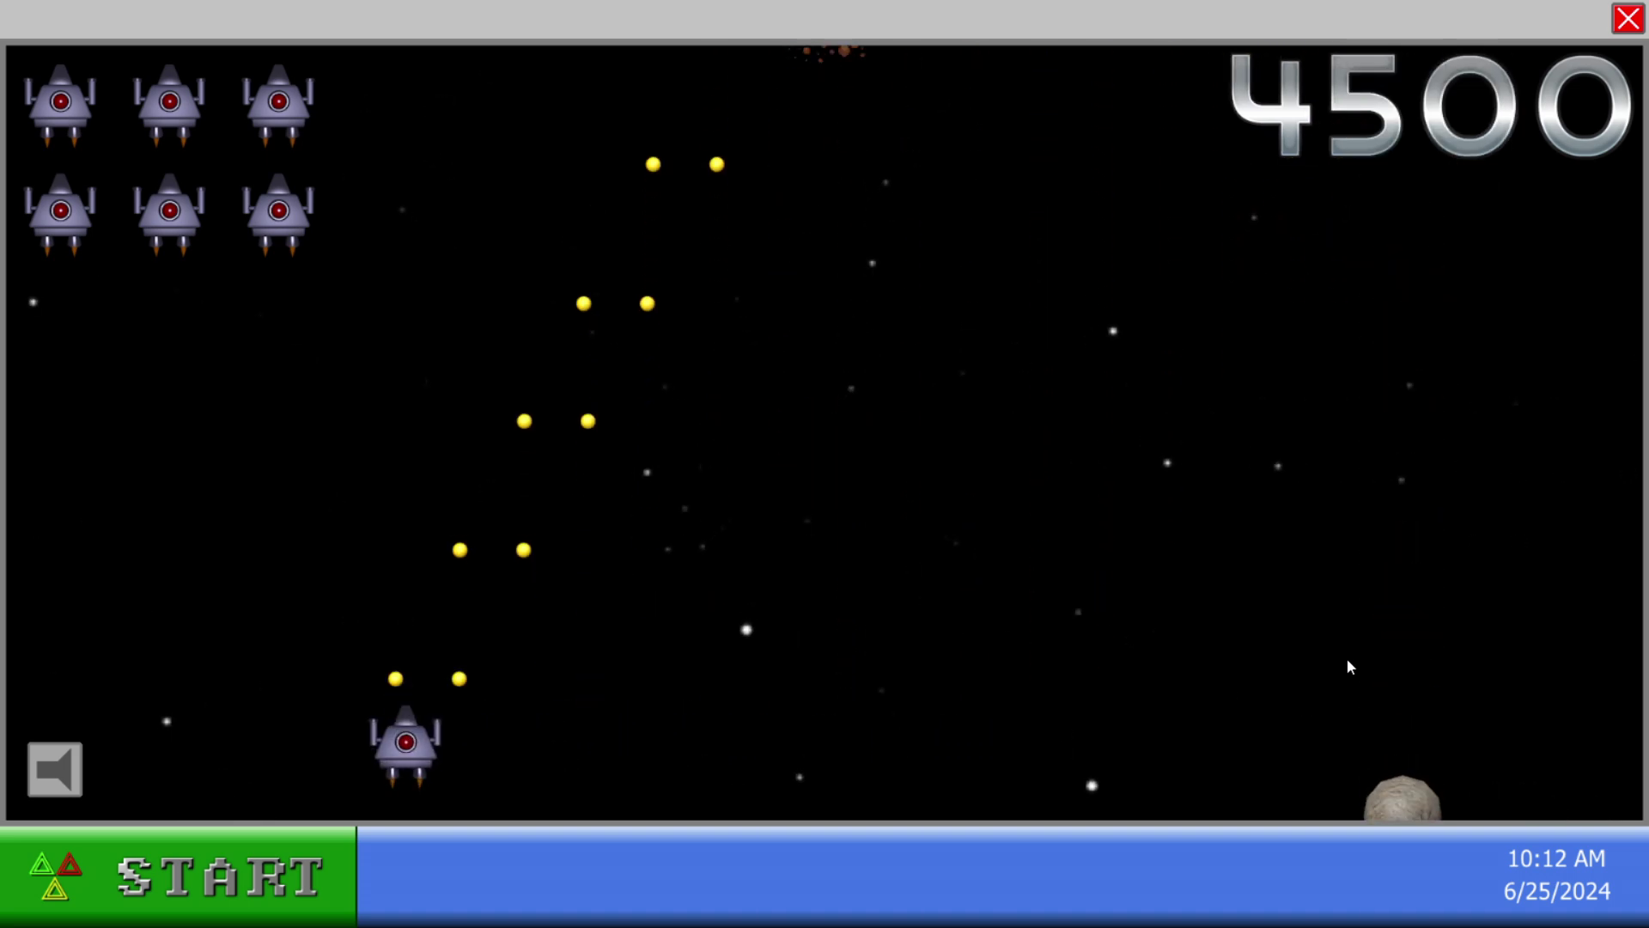
{"action": "key", "text": "Left"}
{"action": "key", "text": "Left"}
{"action": "key", "text": "Right"}
{"action": "key", "text": "Right"}
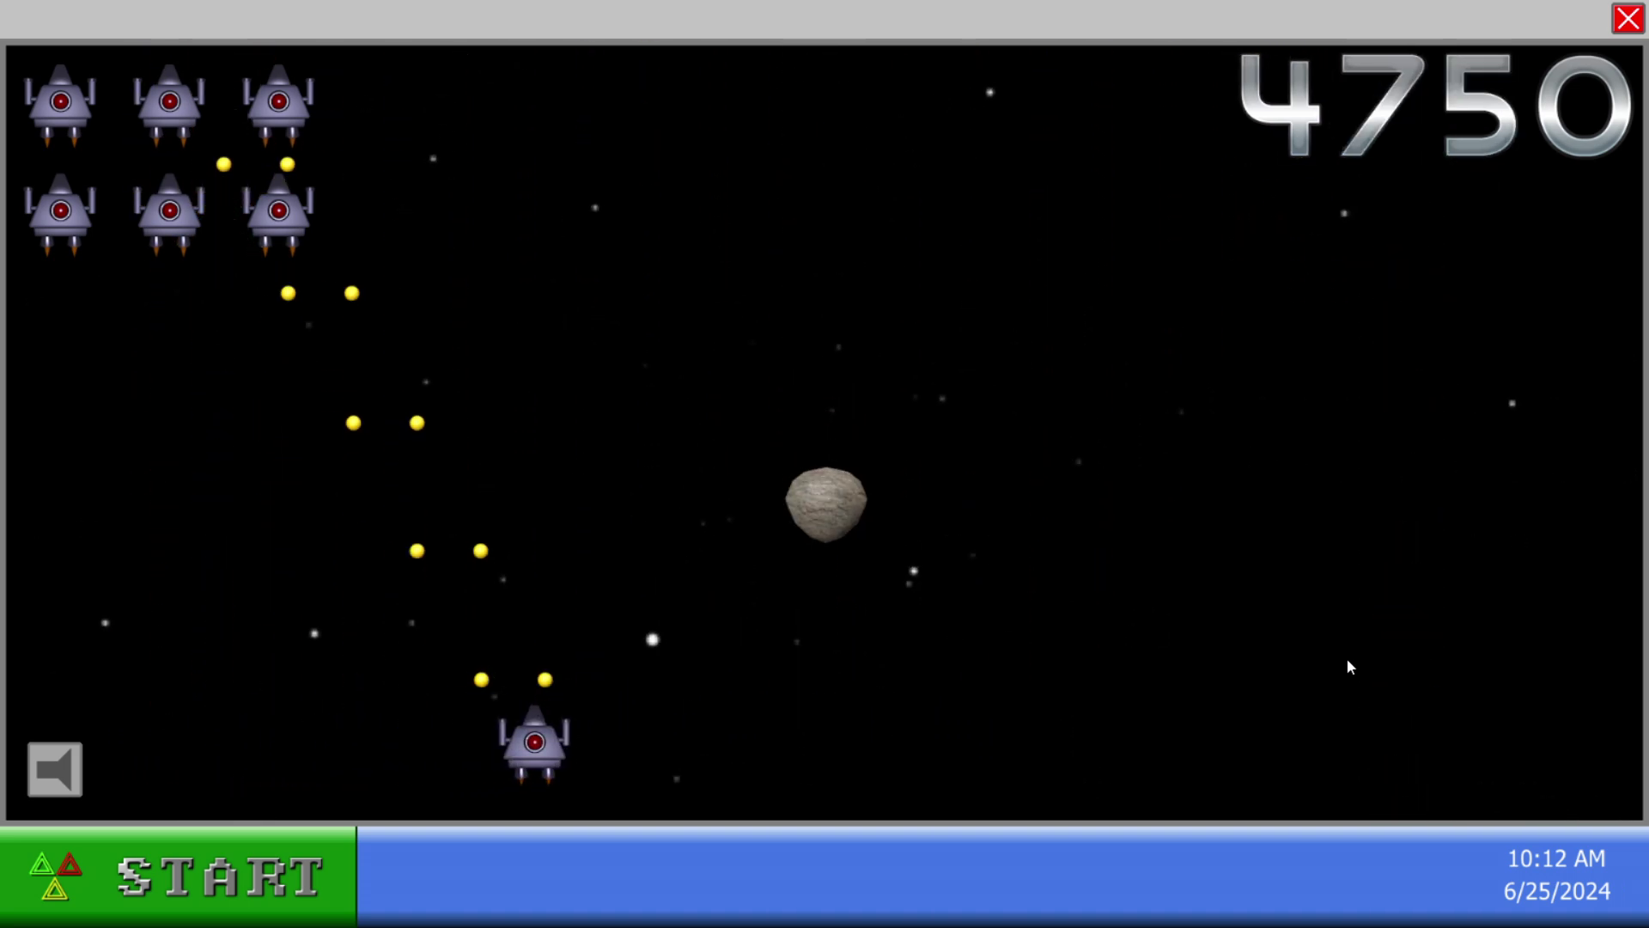
{"action": "key", "text": "Right"}
{"action": "key", "text": "Right"}
{"action": "key", "text": "Right"}
{"action": "key", "text": "Right"}
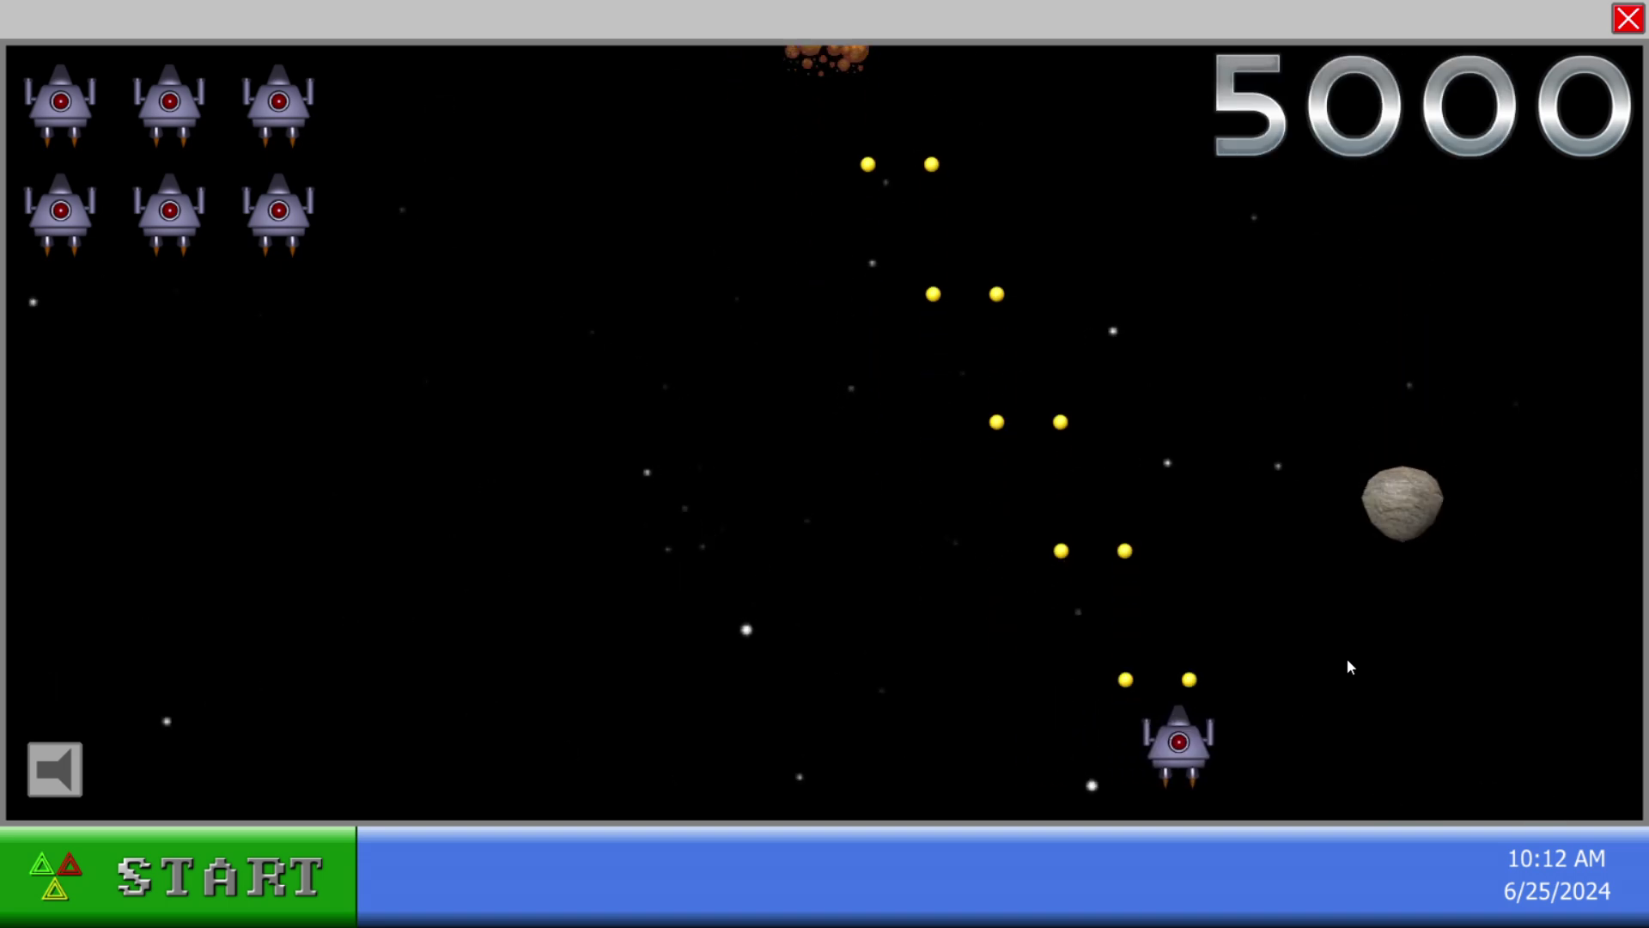
{"action": "key", "text": "Right"}
{"action": "key", "text": "Left"}
{"action": "key", "text": "Left"}
{"action": "key", "text": "Left"}
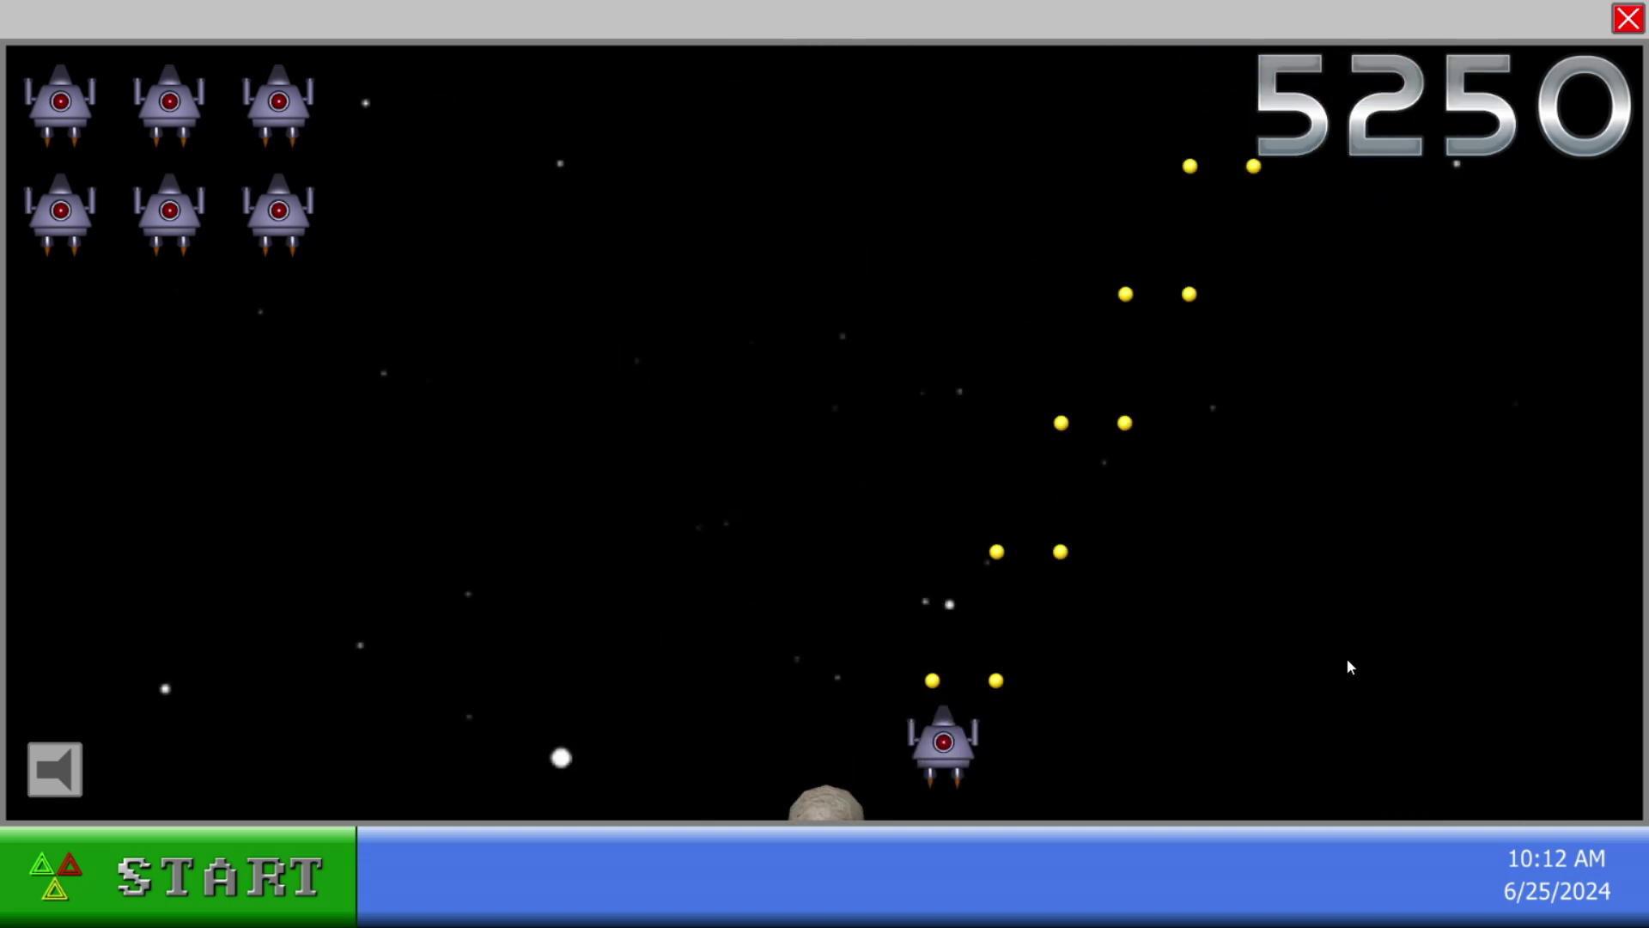
{"action": "key", "text": "Left"}
{"action": "key", "text": "Left"}
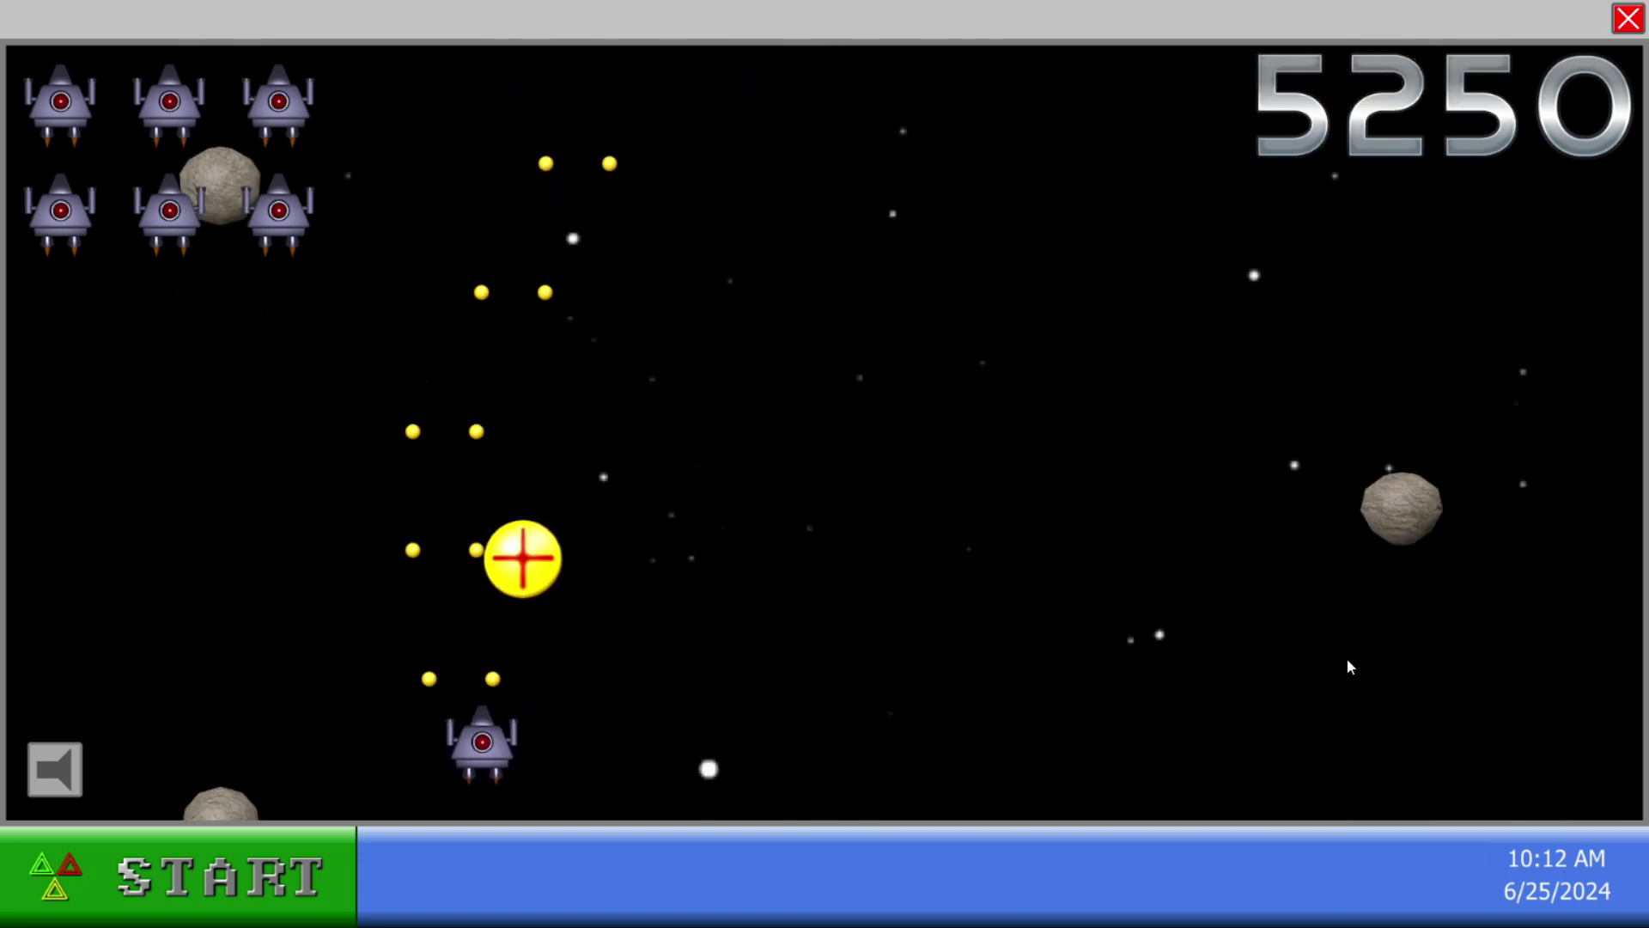
After respawning, keep destroying asteroids across the field to build the score
{"action": "key", "text": "Right"}
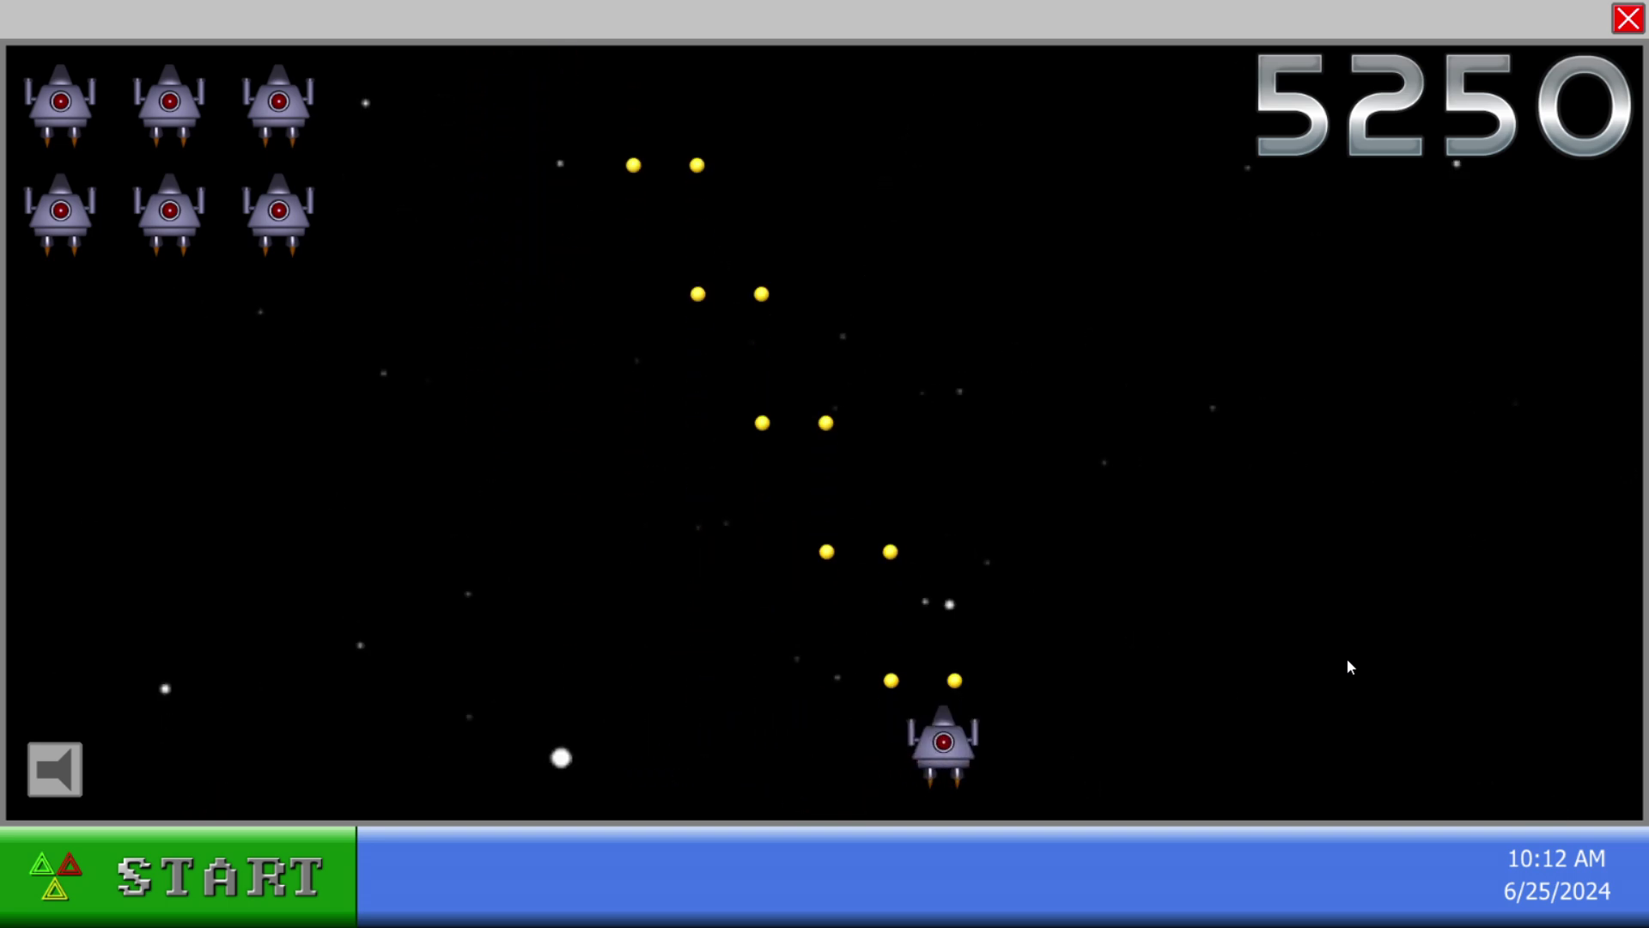
{"action": "key", "text": "Right"}
{"action": "key", "text": "Left"}
{"action": "key", "text": "Left"}
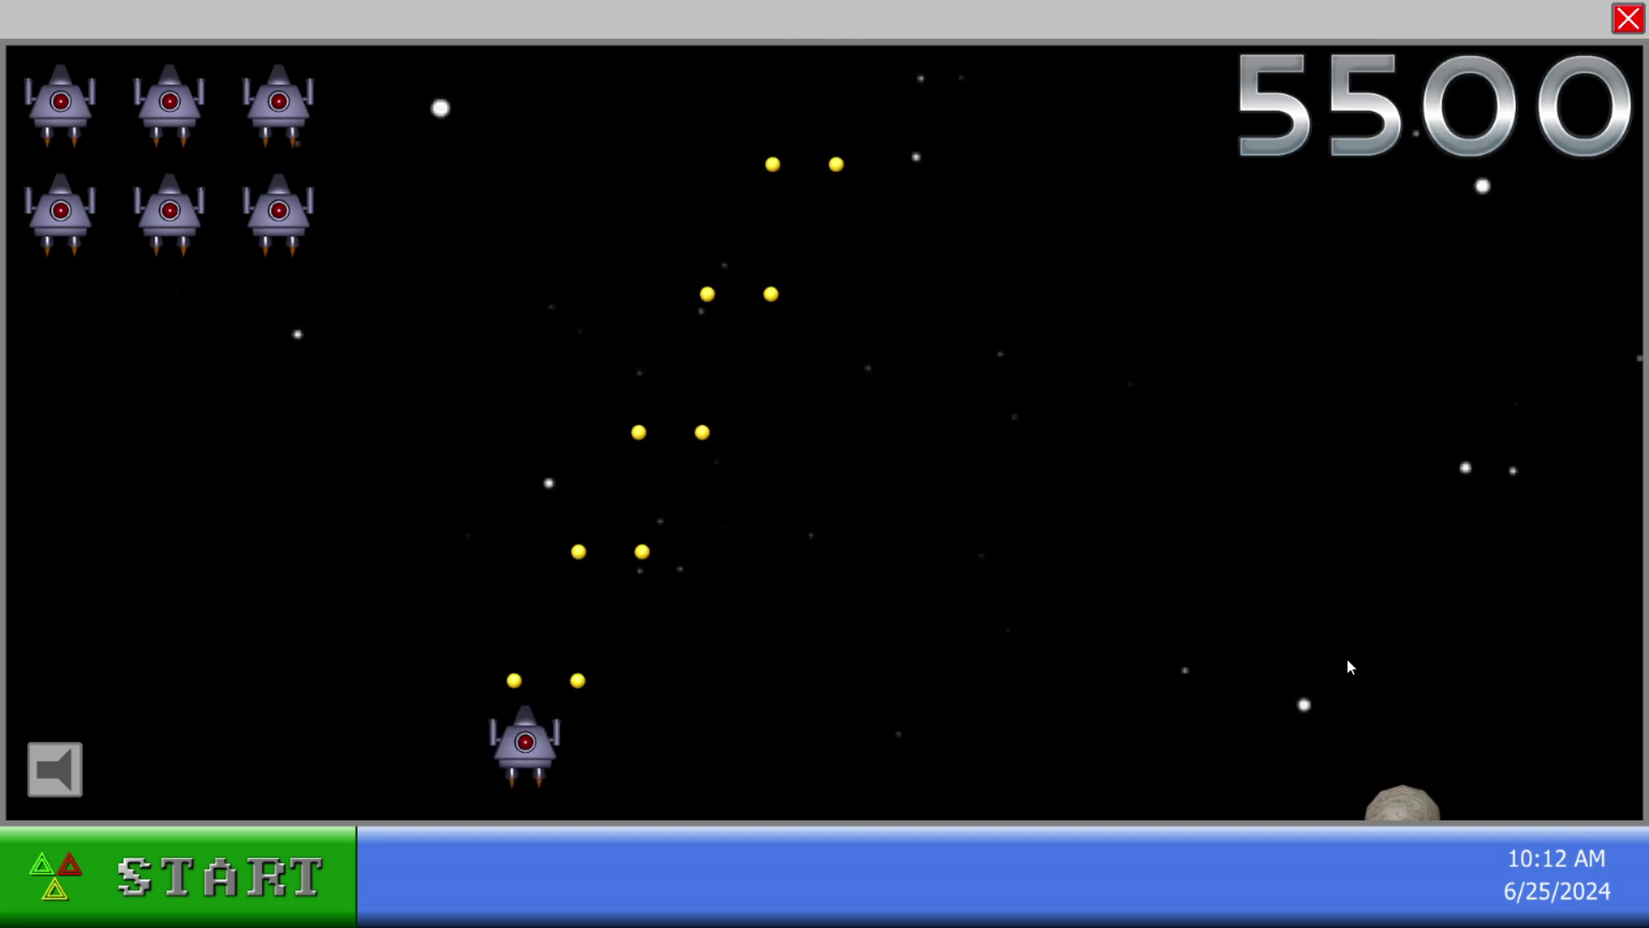
{"action": "key", "text": "Left"}
{"action": "key", "text": "Left"}
{"action": "key", "text": "Right"}
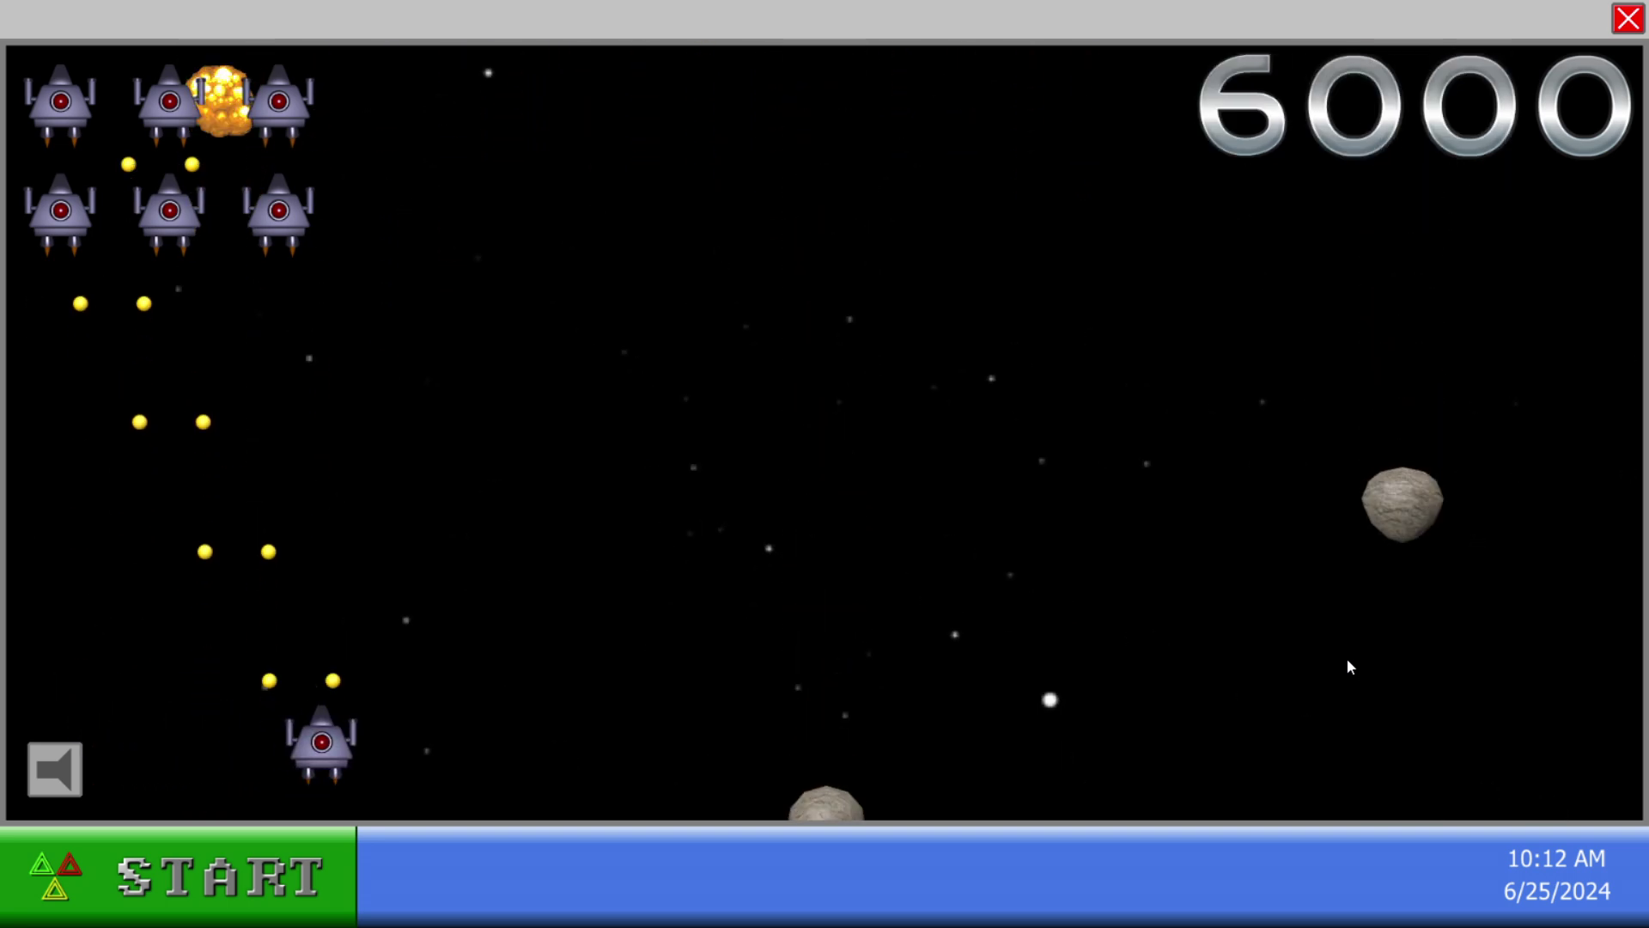
{"action": "key", "text": "Right"}
{"action": "key", "text": "Right"}
{"action": "key", "text": "Right"}
{"action": "key", "text": "Right"}
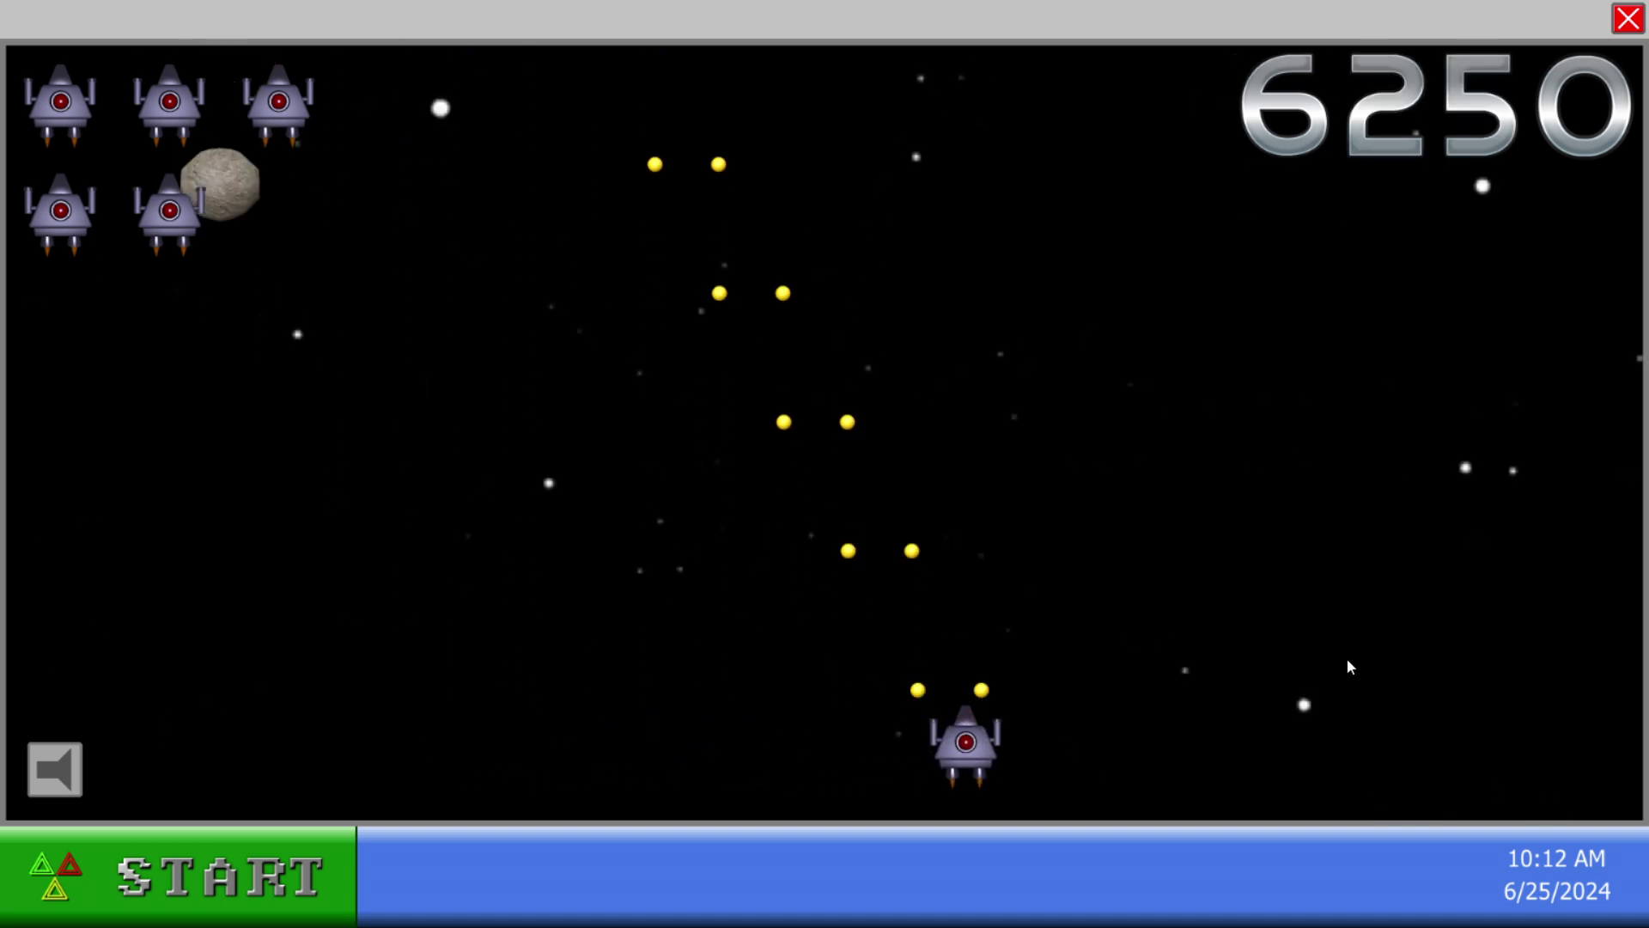
{"action": "key", "text": "Right"}
{"action": "key", "text": "Right"}
{"action": "key", "text": "Right"}
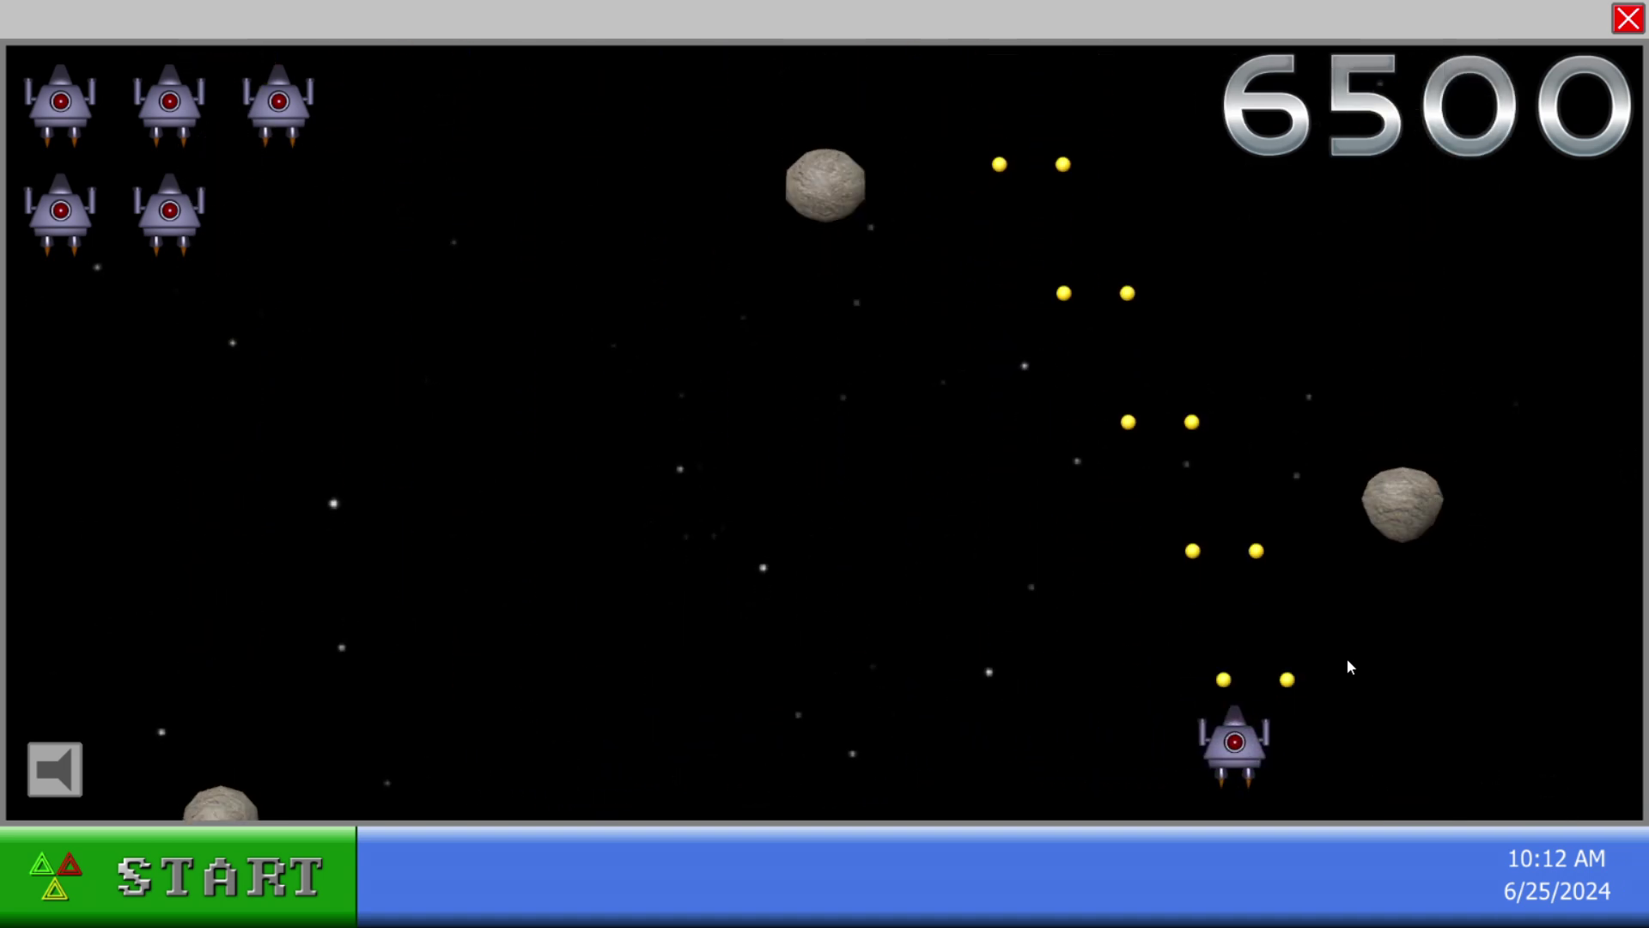
{"action": "key", "text": "Right"}
{"action": "key", "text": "Left"}
{"action": "key", "text": "Left"}
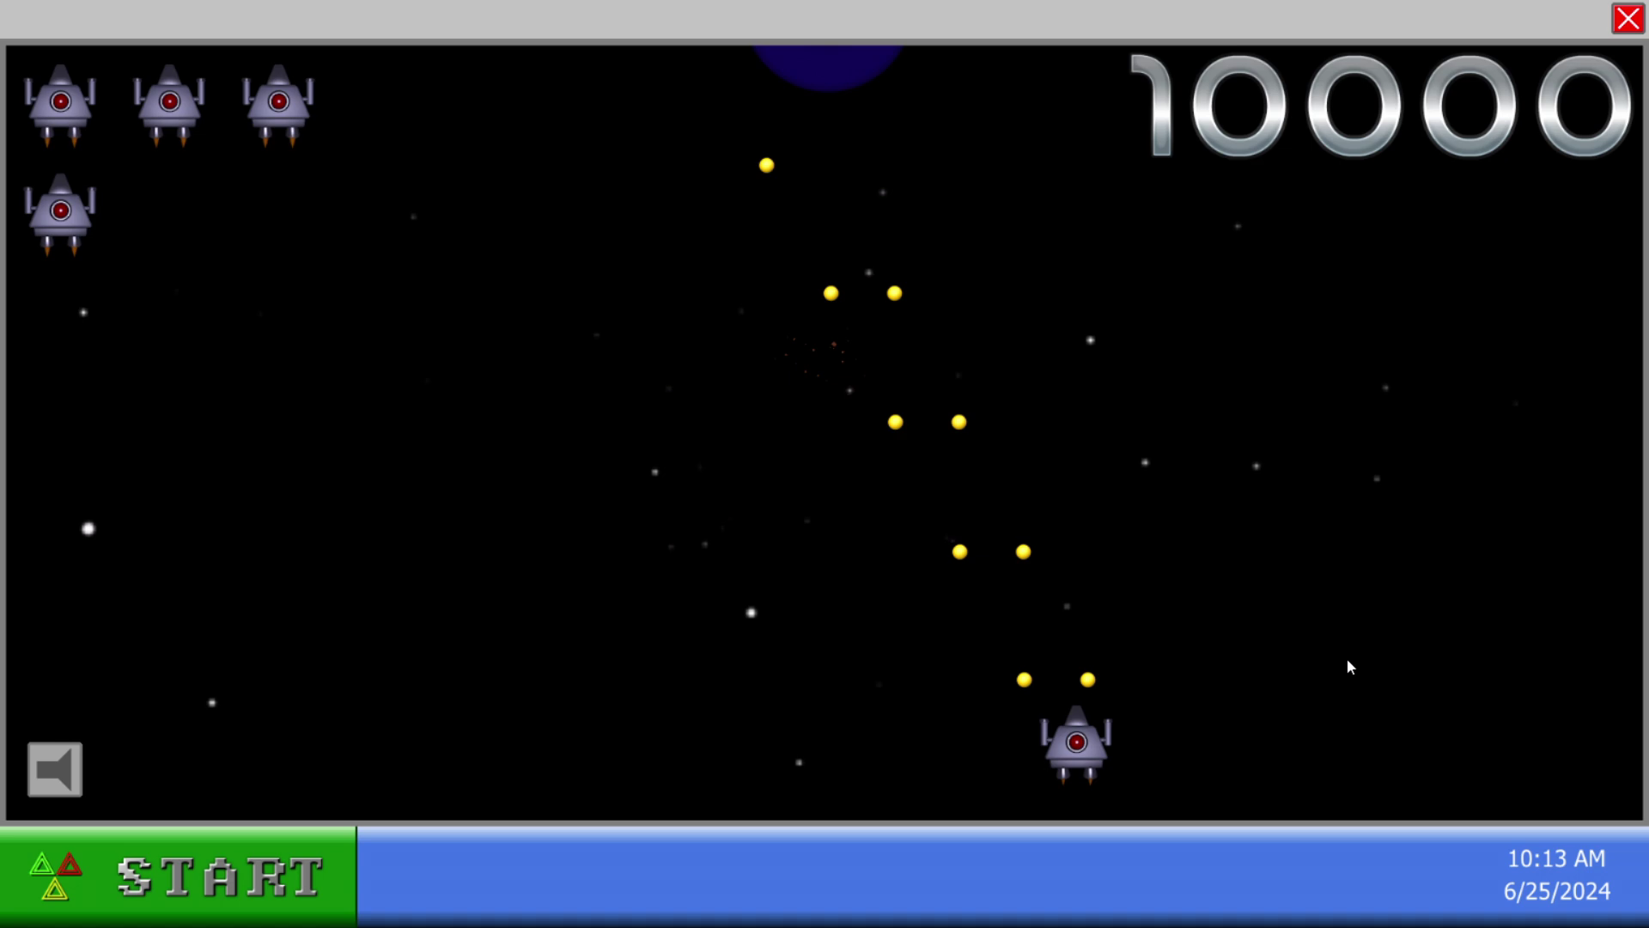
{"action": "key", "text": "Right"}
{"action": "key", "text": "Right"}
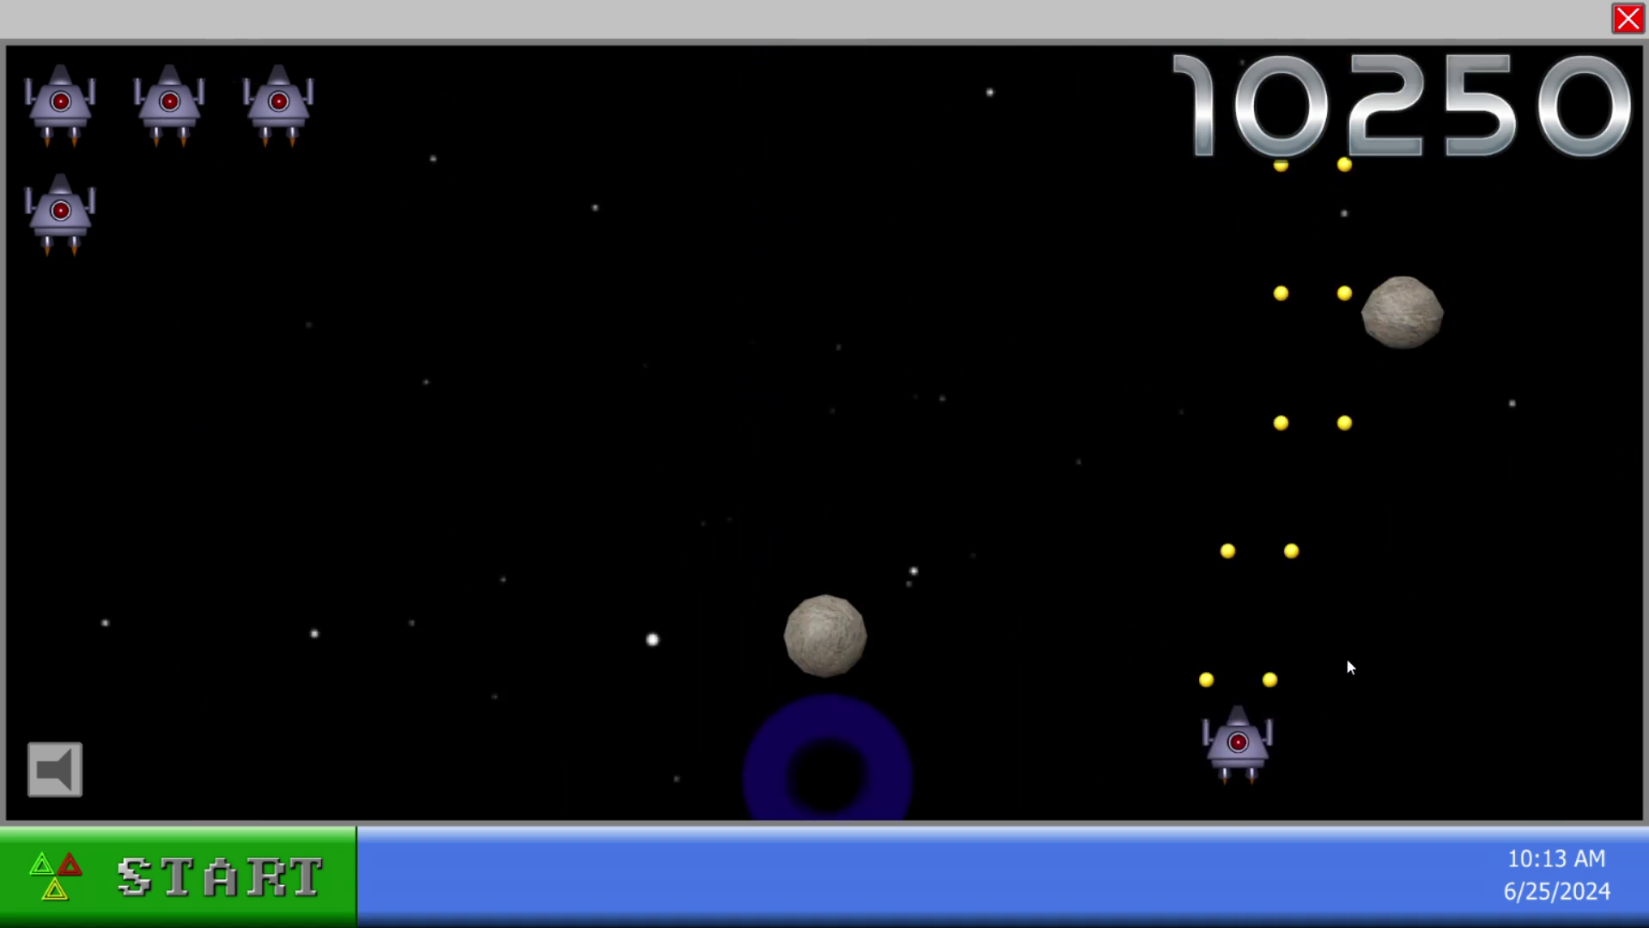
{"action": "key", "text": "Left"}
{"action": "key", "text": "Left"}
{"action": "key", "text": "Left"}
{"action": "key", "text": "Left"}
{"action": "key", "text": "Left"}
{"action": "key", "text": "Left"}
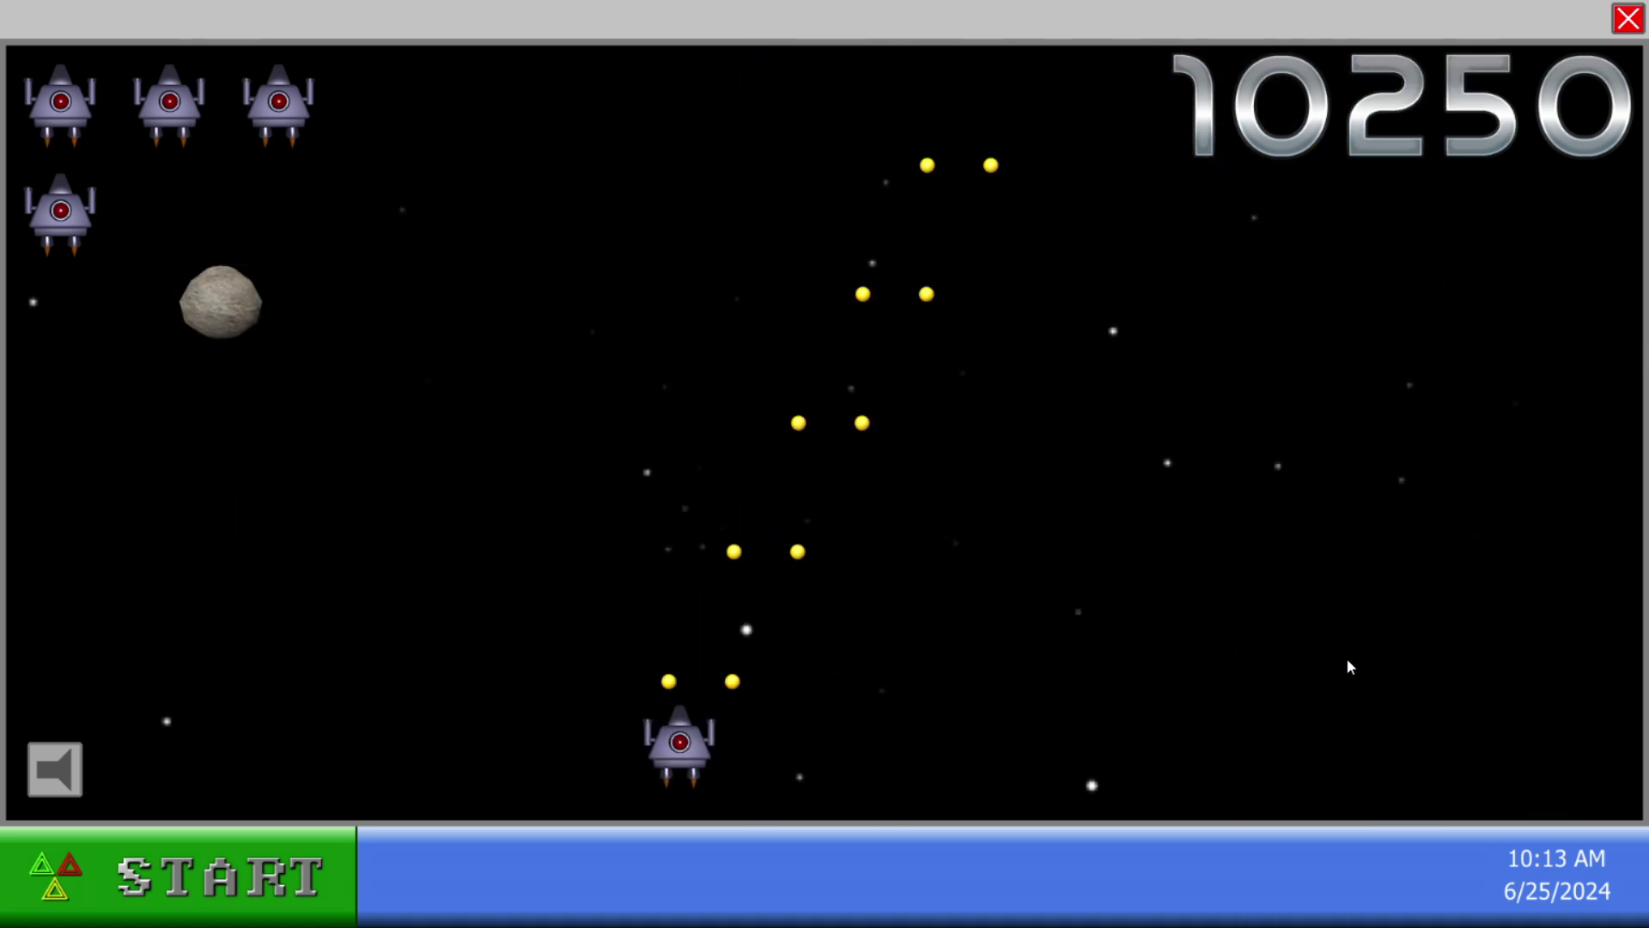
{"action": "key", "text": "Left"}
{"action": "key", "text": "Left"}
{"action": "key", "text": "Right"}
{"action": "key", "text": "Right"}
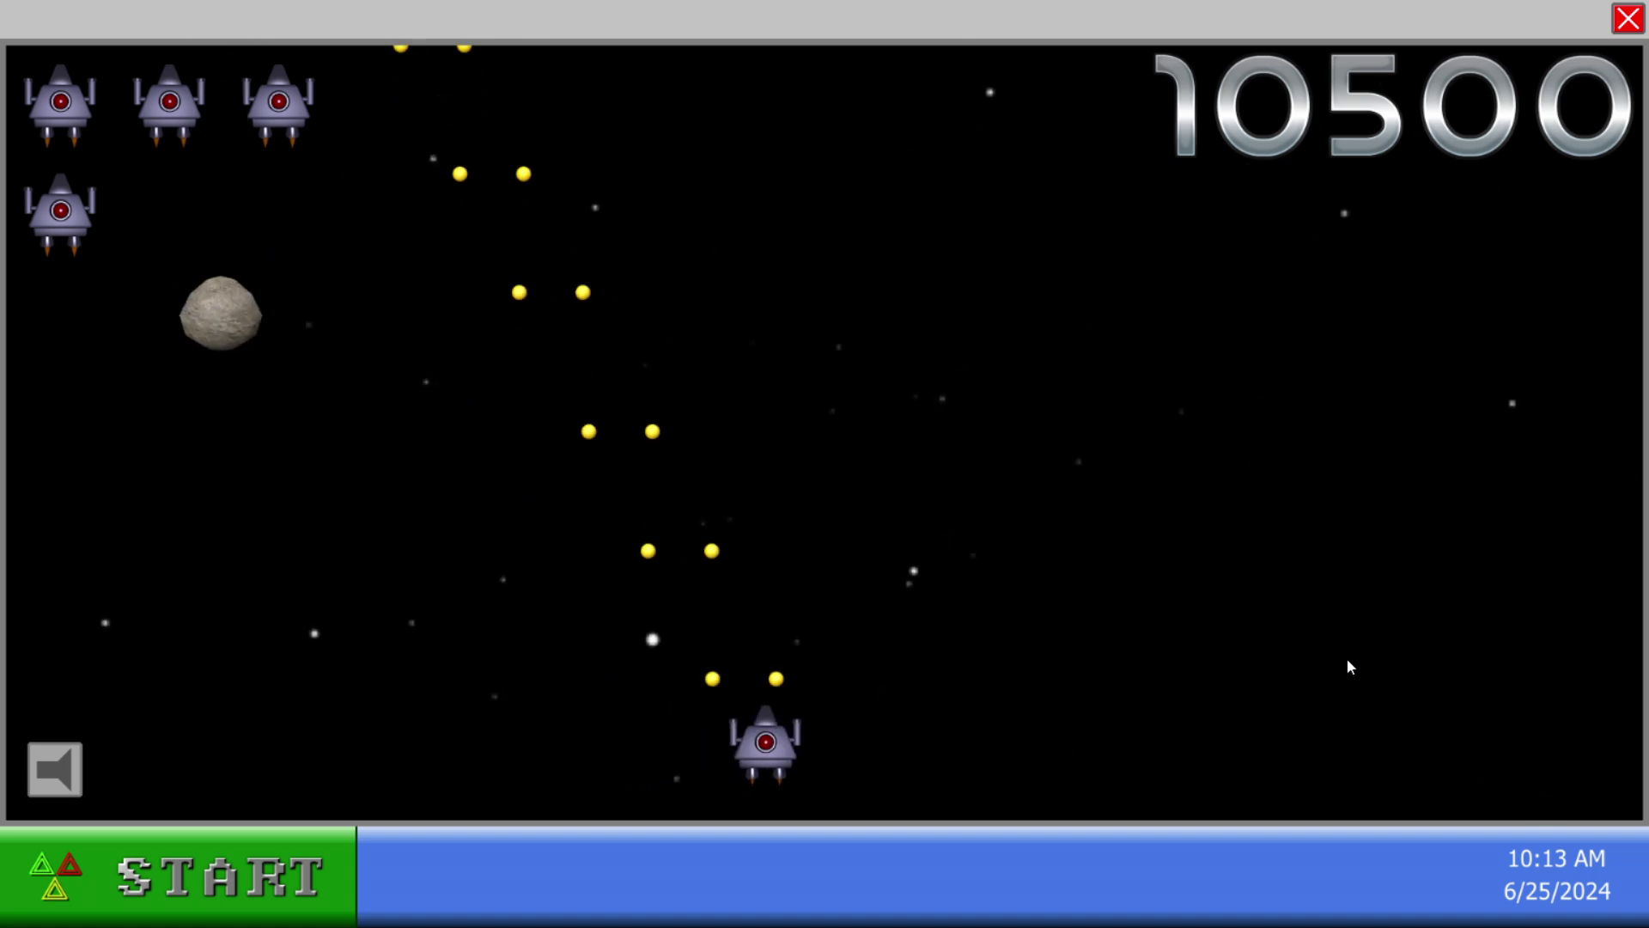
{"action": "key", "text": "Right"}
{"action": "key", "text": "Right"}
{"action": "key", "text": "Right"}
Blast the remaining asteroids until the game ends with 22,500 points
{"action": "key", "text": "Left"}
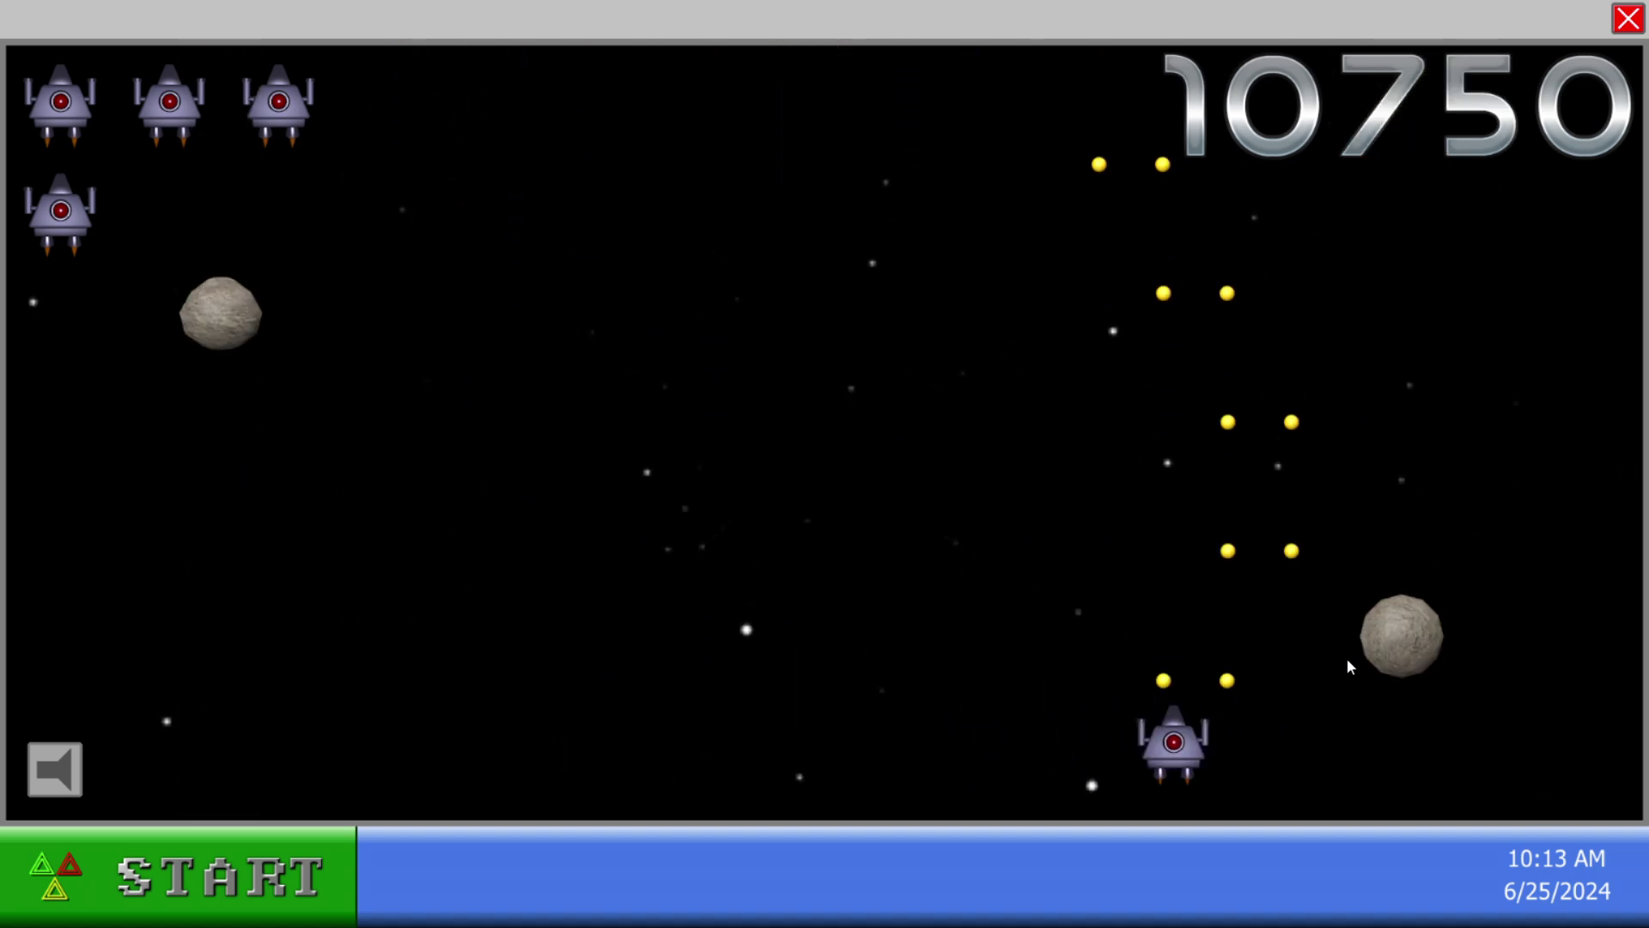
{"action": "key", "text": "Left"}
{"action": "key", "text": "Left"}
{"action": "key", "text": "Left"}
{"action": "key", "text": "Left"}
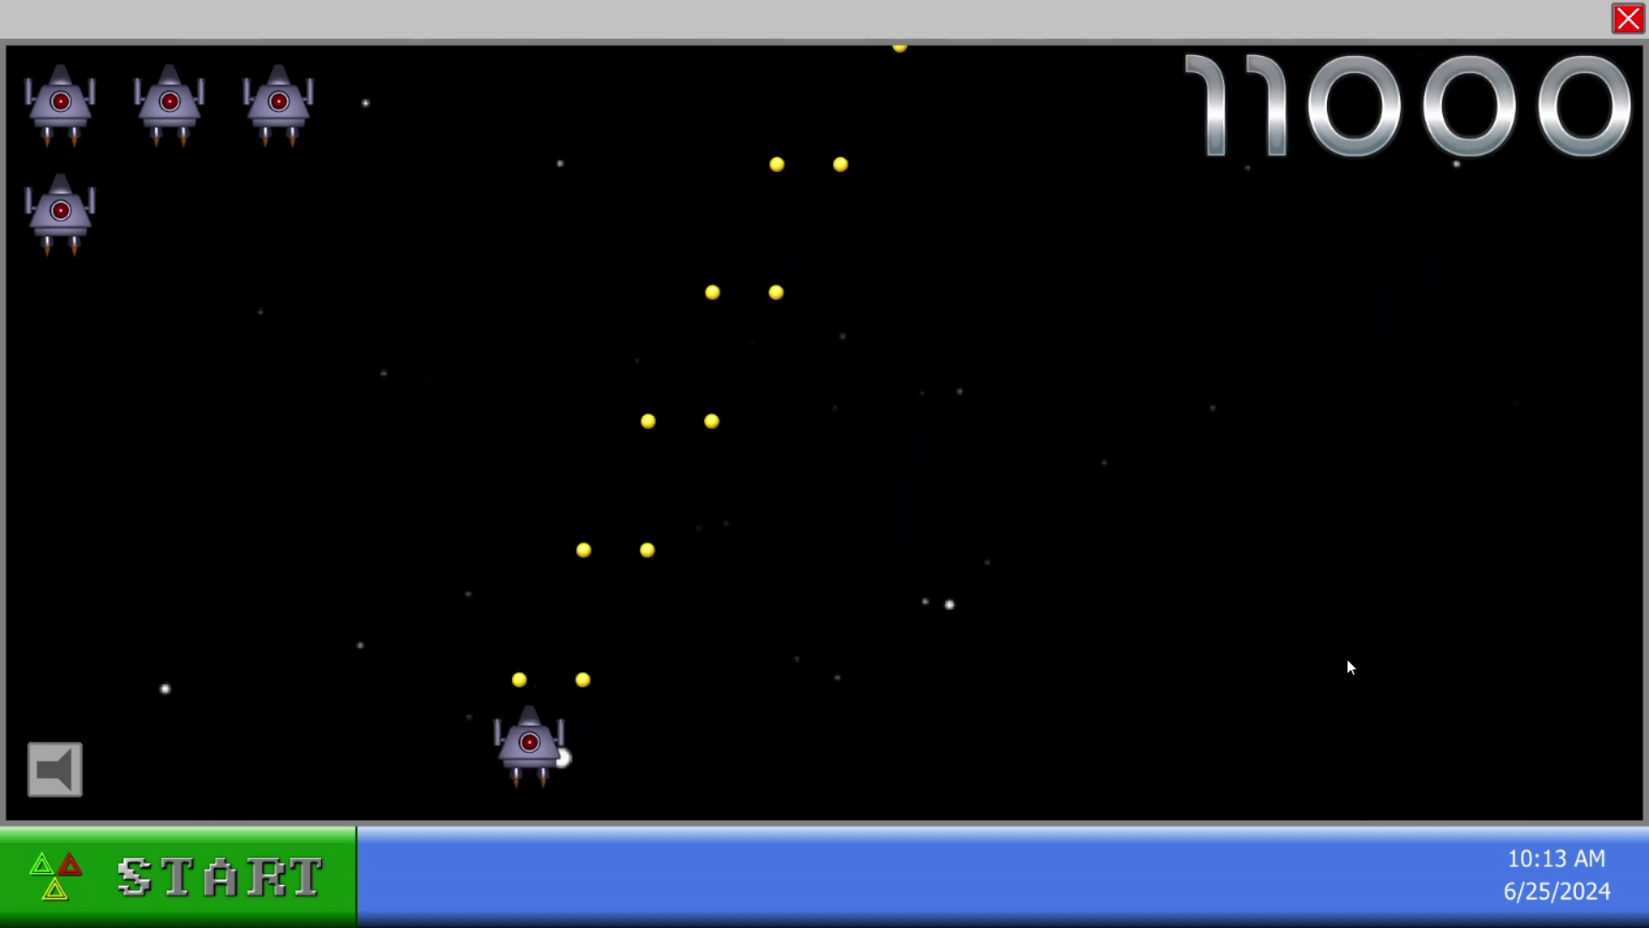
{"action": "key", "text": "Left"}
{"action": "key", "text": "Left"}
{"action": "key", "text": "Right"}
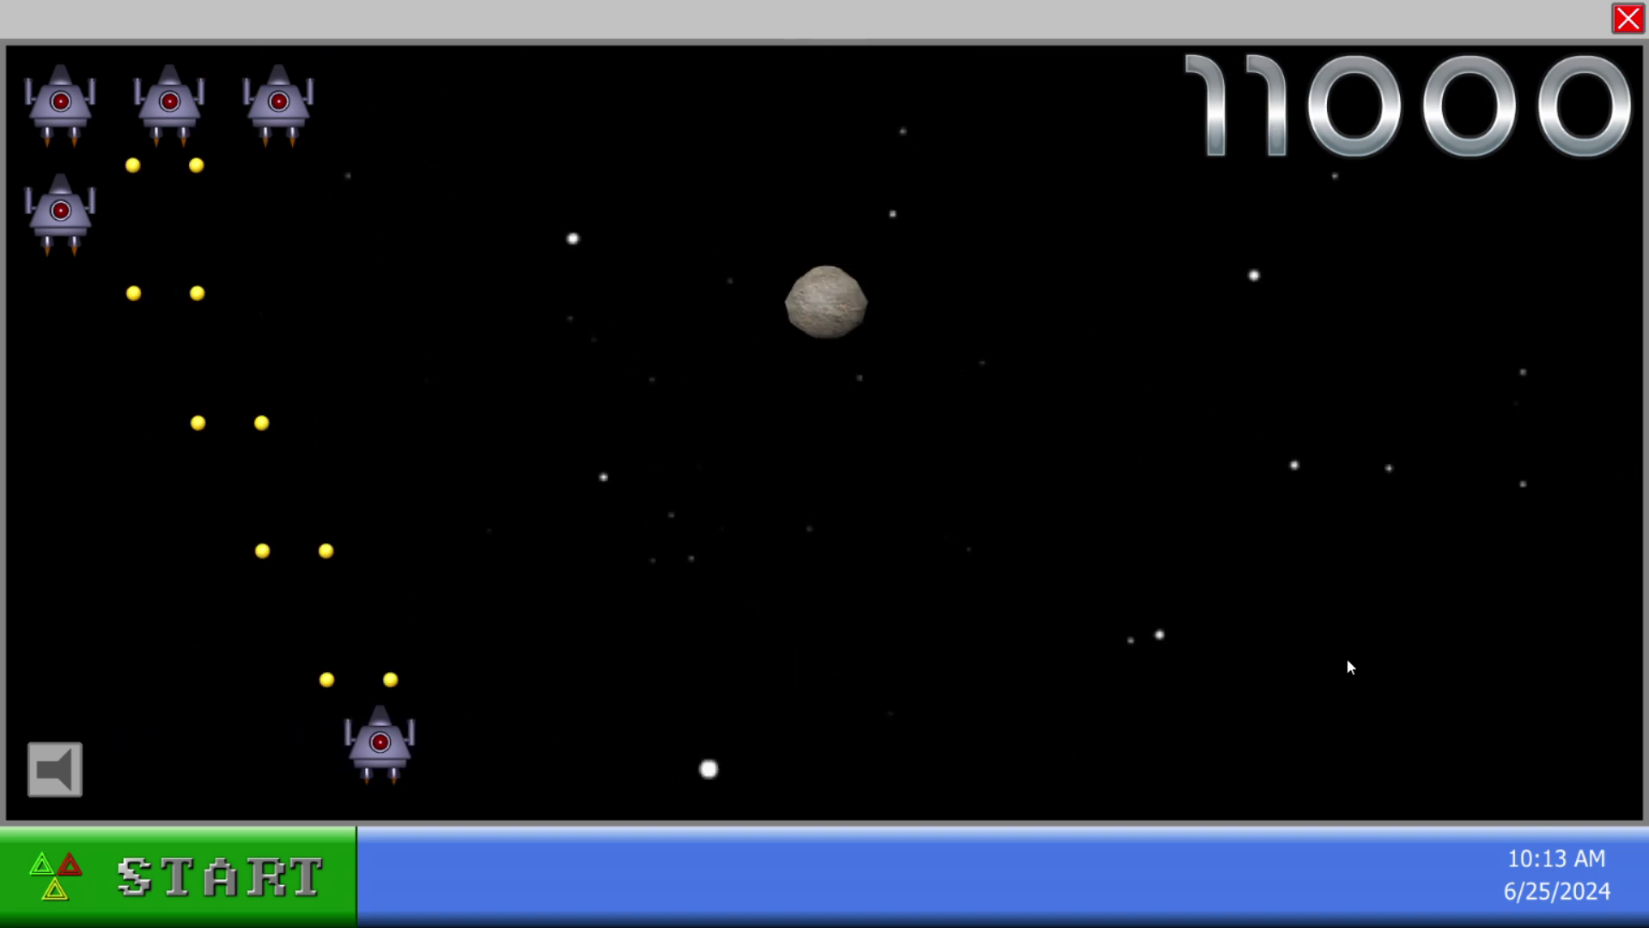
{"action": "key", "text": "Right"}
{"action": "key", "text": "Right"}
{"action": "key", "text": "Right"}
{"action": "key", "text": "Right"}
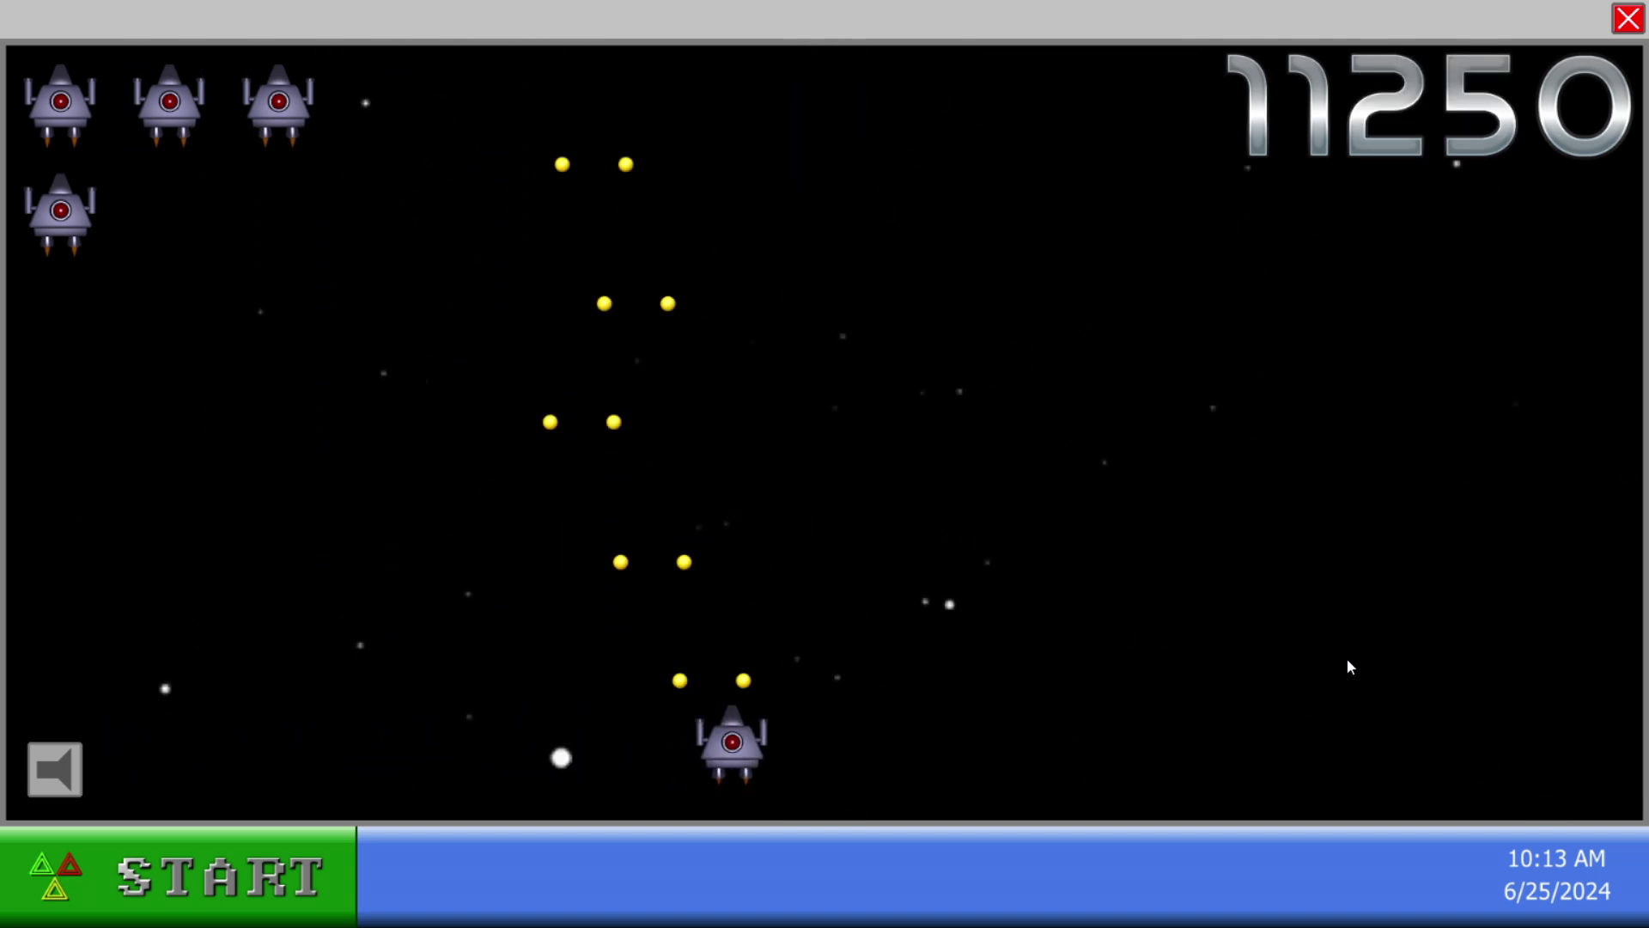
{"action": "key", "text": "Right"}
{"action": "key", "text": "Right"}
{"action": "key", "text": "Right"}
{"action": "key", "text": "Right"}
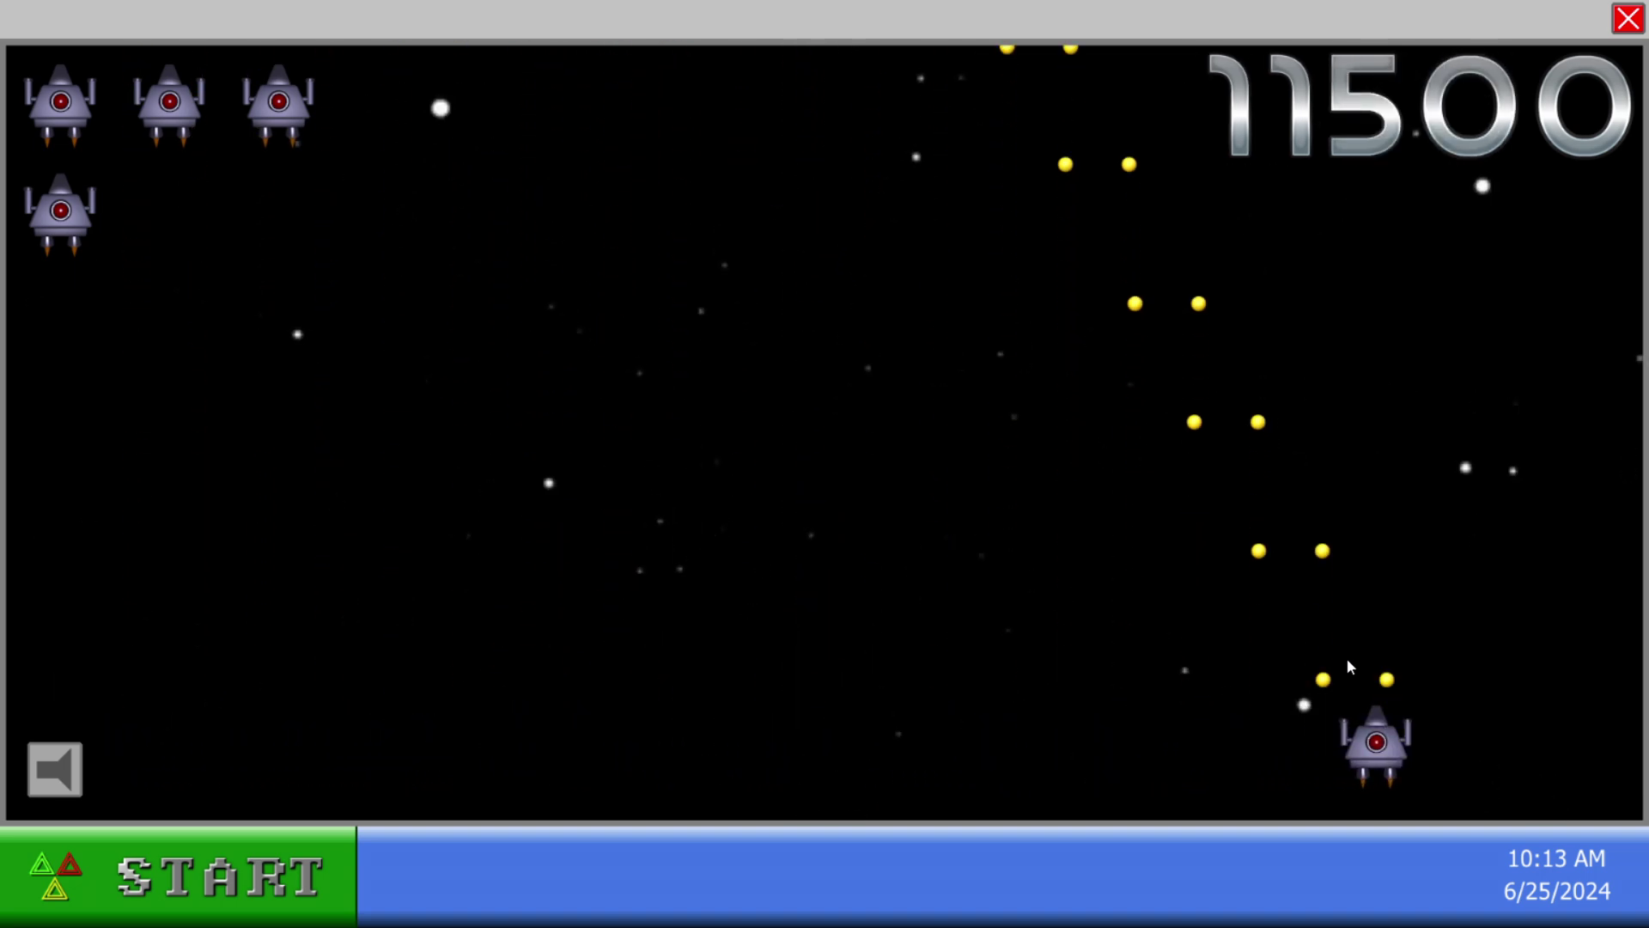
{"action": "key", "text": "Right"}
{"action": "key", "text": "Right"}
{"action": "key", "text": "Left"}
{"action": "key", "text": "Left"}
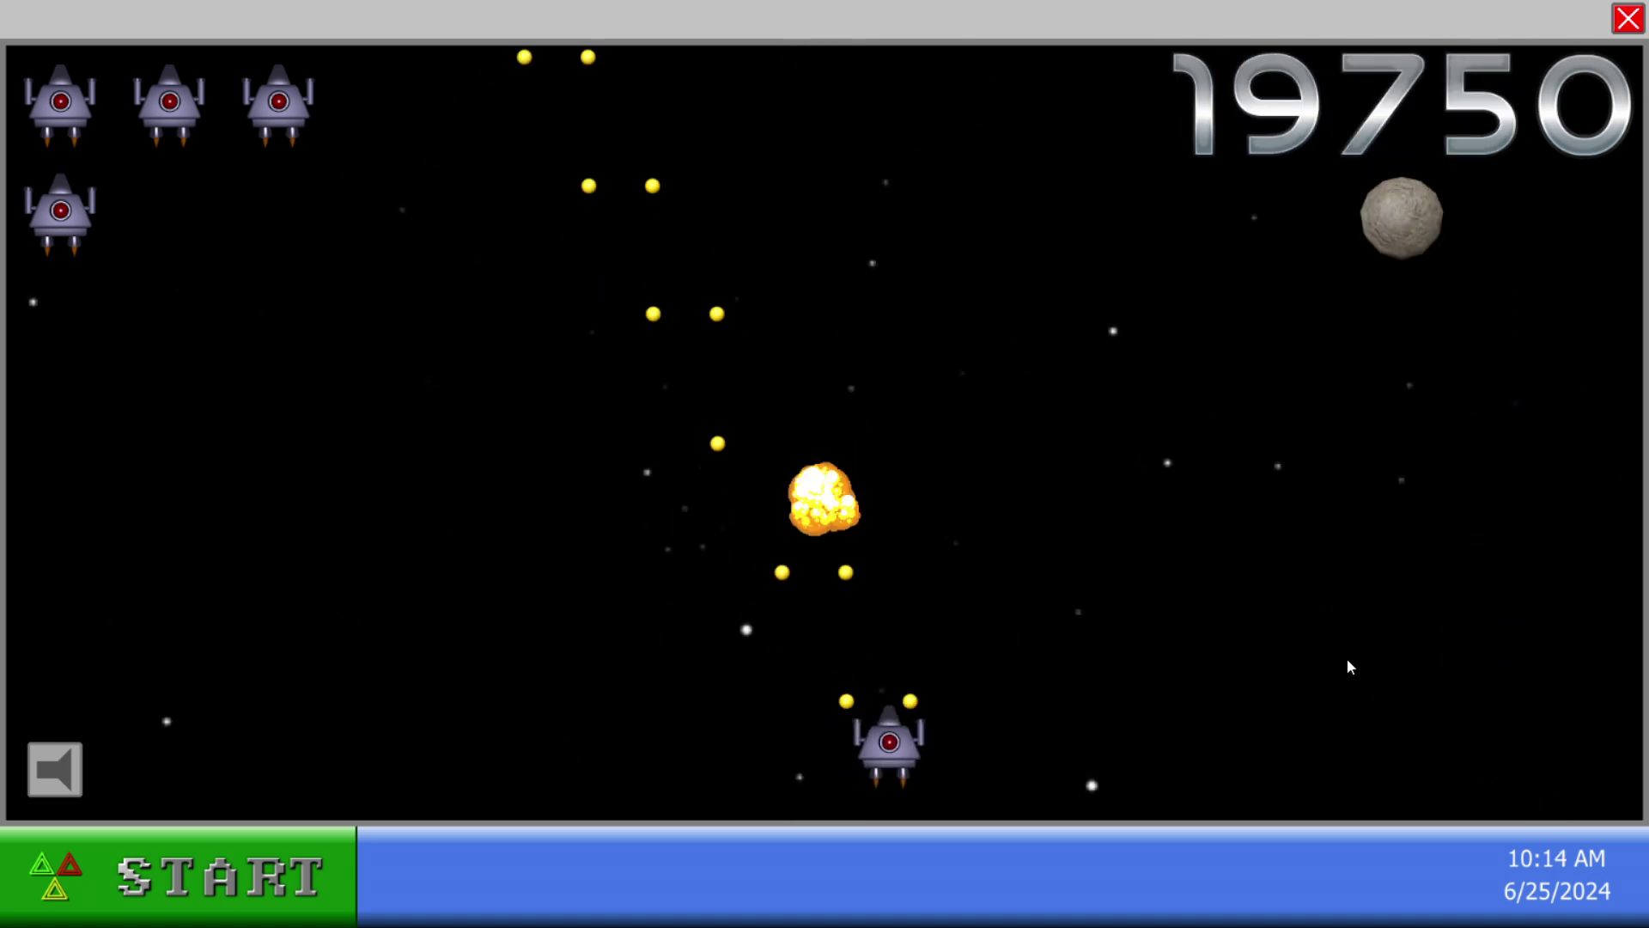
{"action": "key", "text": "Left"}
{"action": "key", "text": "Left"}
{"action": "key", "text": "Left"}
{"action": "key", "text": "Left"}
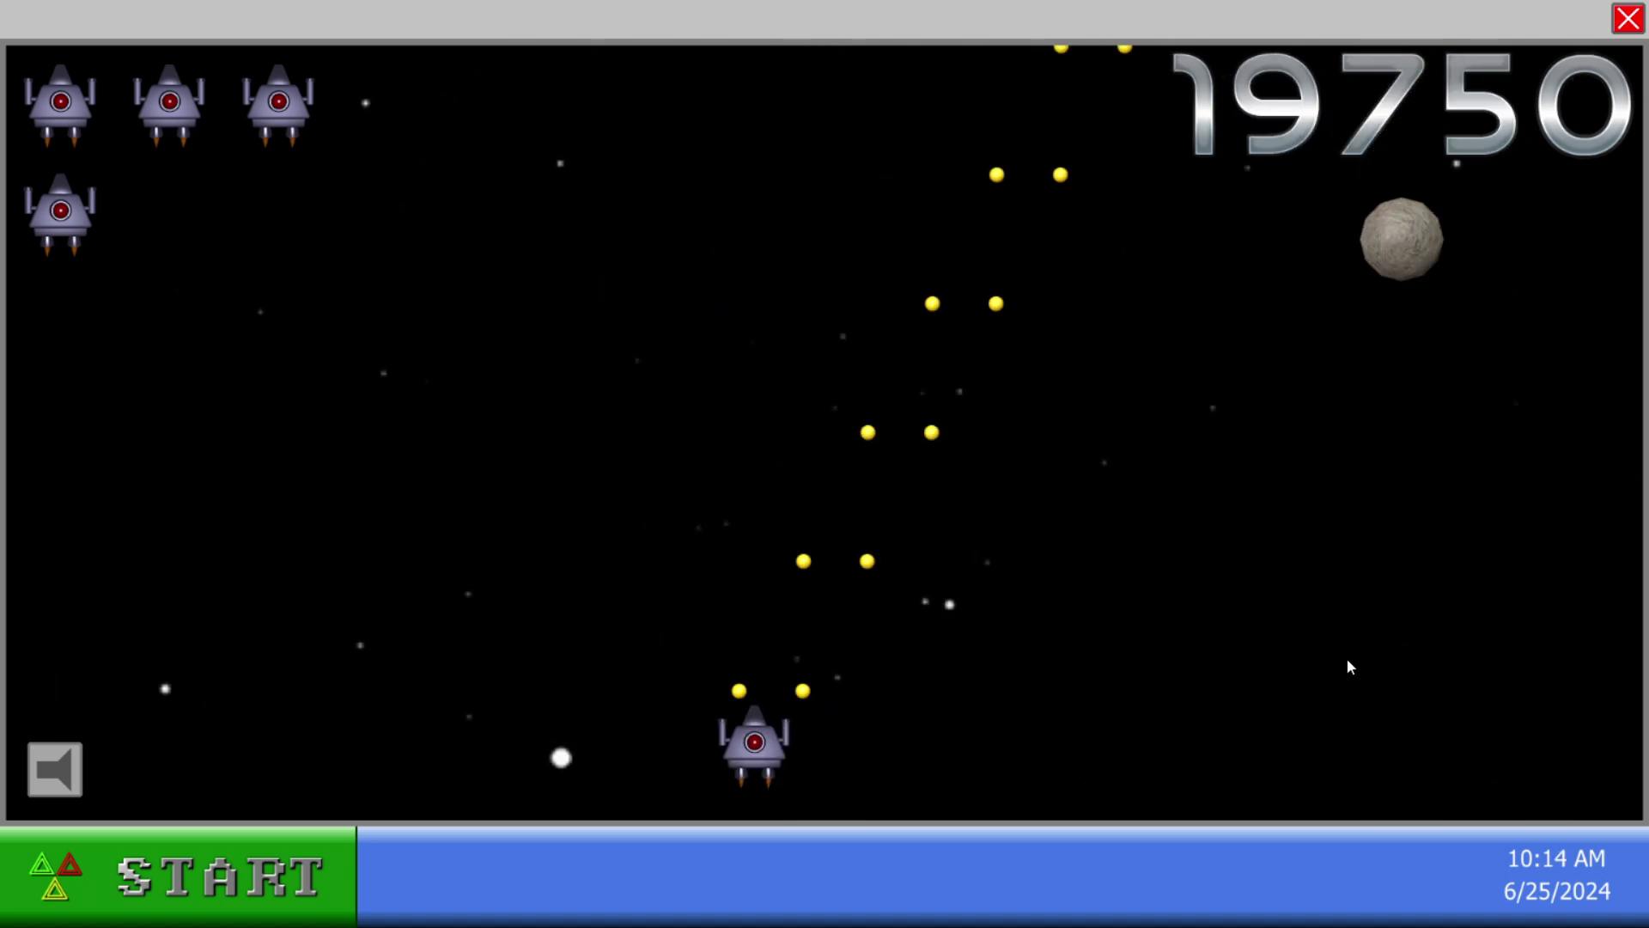
{"action": "key", "text": "Left"}
{"action": "key", "text": "Left"}
{"action": "key", "text": "Left"}
{"action": "key", "text": "Left"}
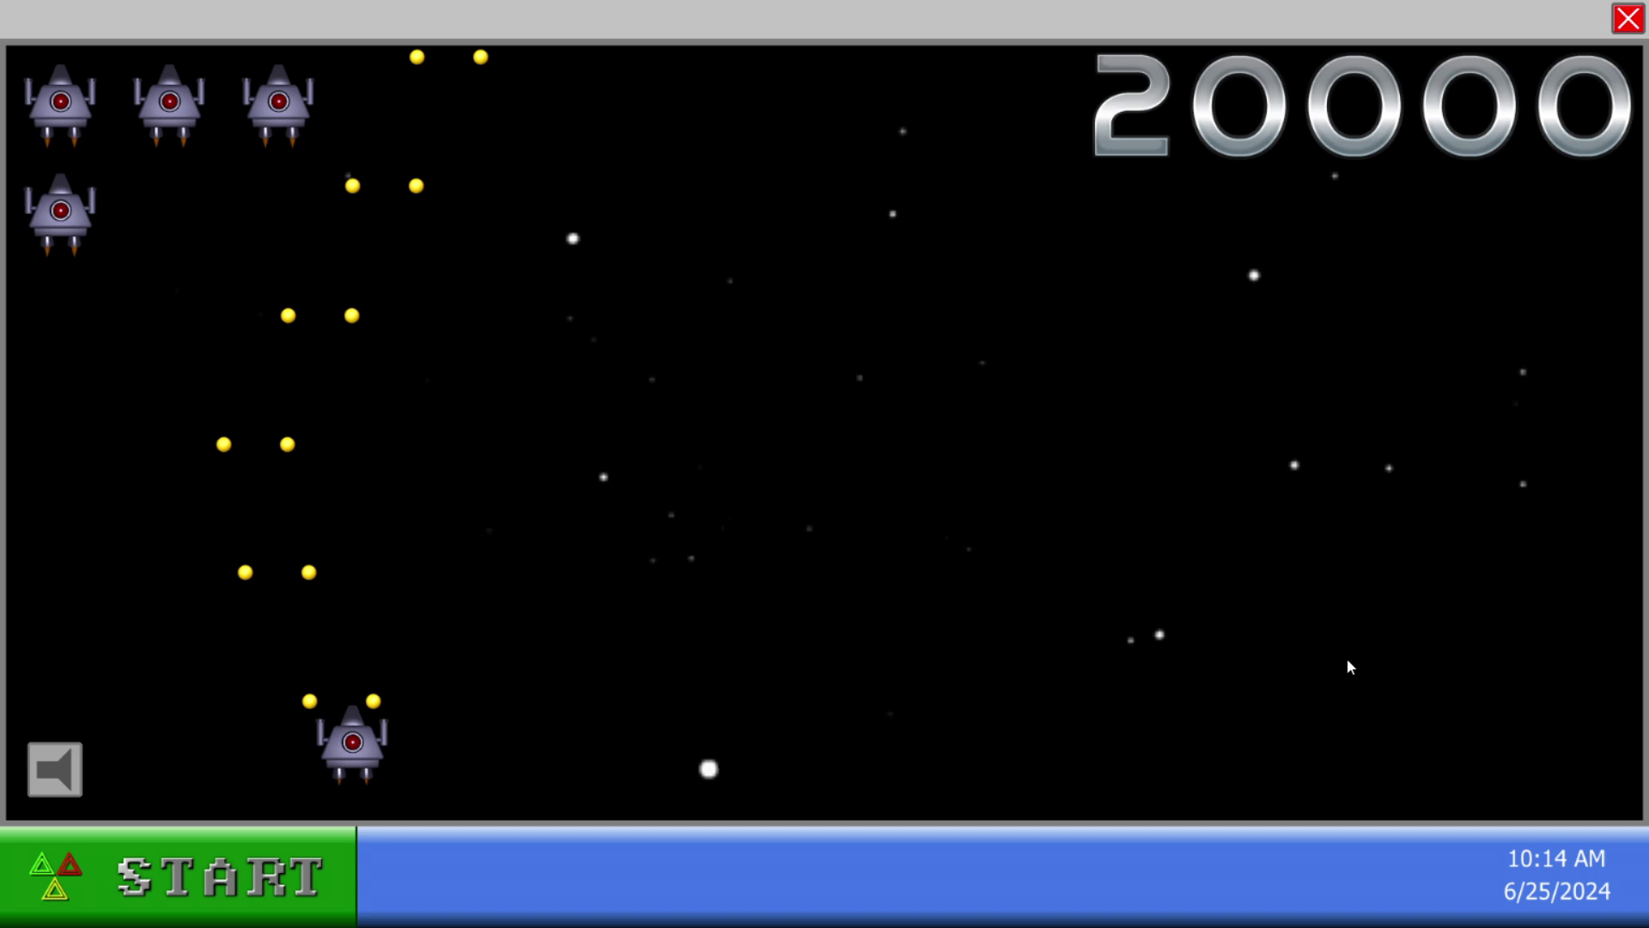
{"action": "key", "text": "Right"}
{"action": "key", "text": "Right"}
{"action": "key", "text": "Right"}
{"action": "key", "text": "Right"}
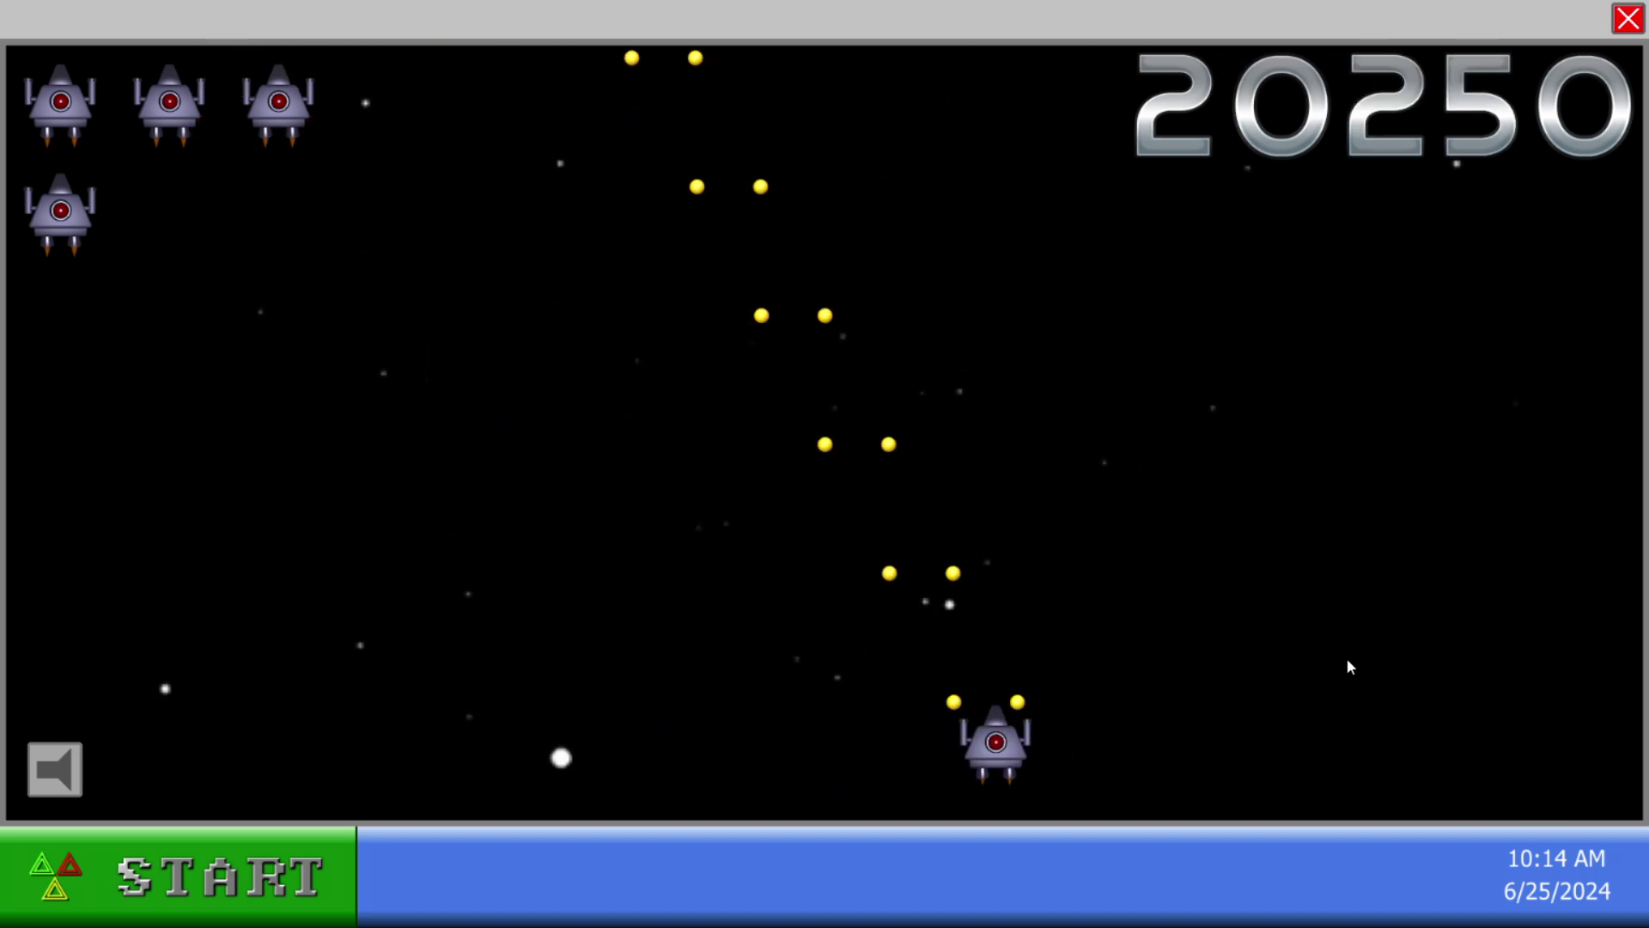
{"action": "key", "text": "Right"}
{"action": "key", "text": "Left"}
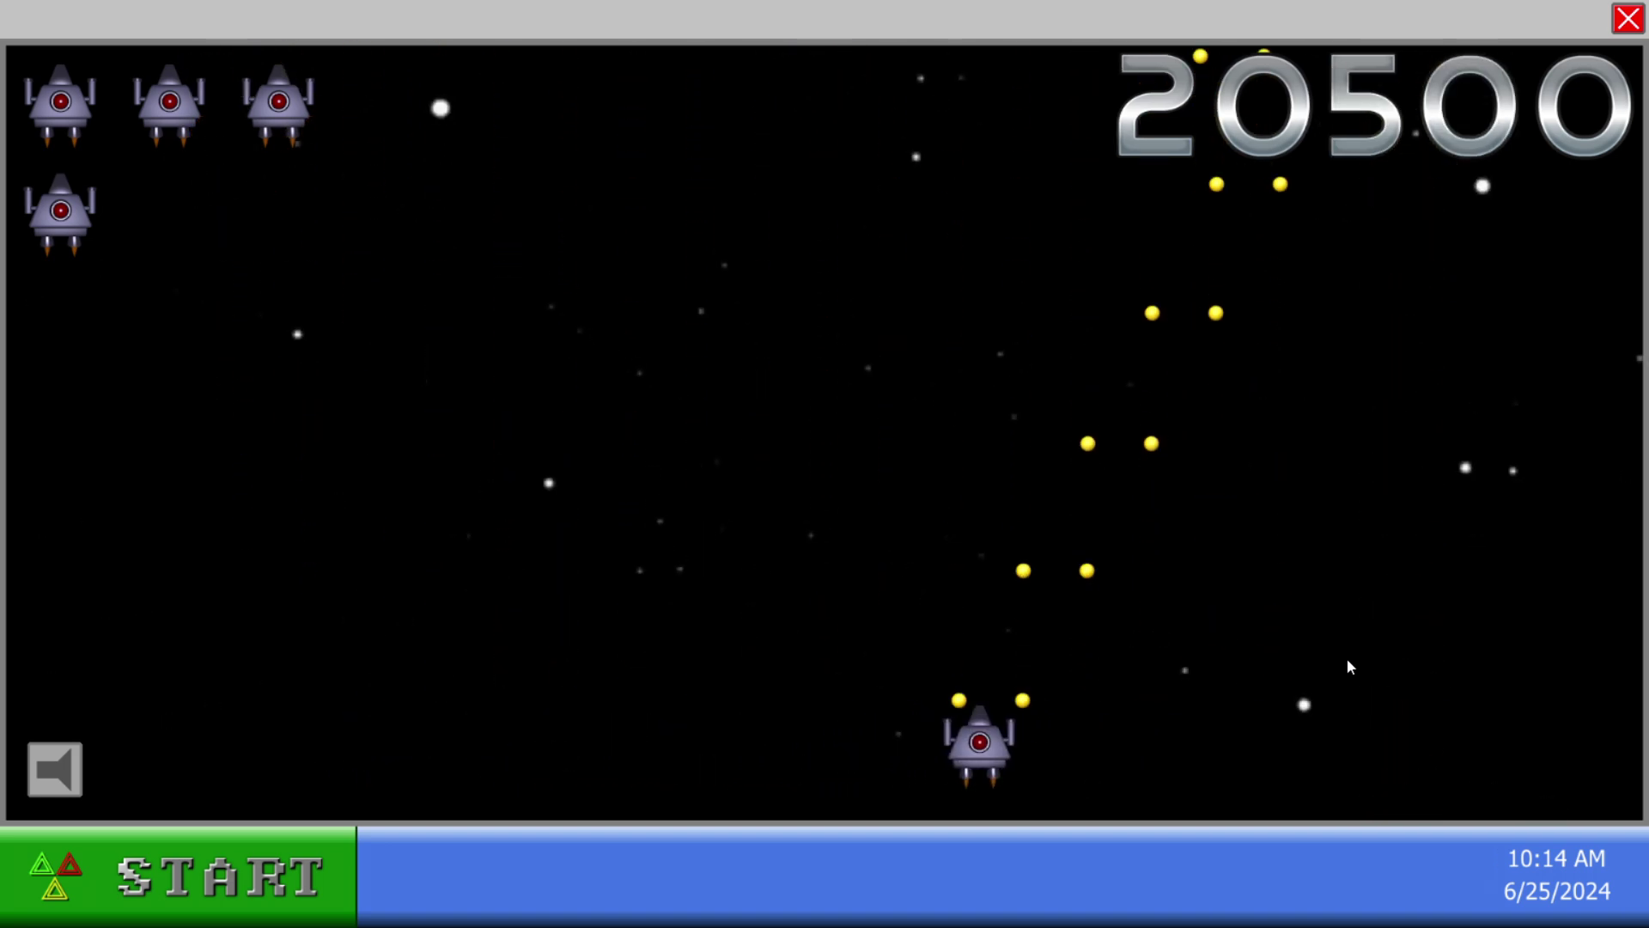
{"action": "key", "text": "Left"}
{"action": "key", "text": "Left"}
{"action": "key", "text": "Left"}
{"action": "key", "text": "Left"}
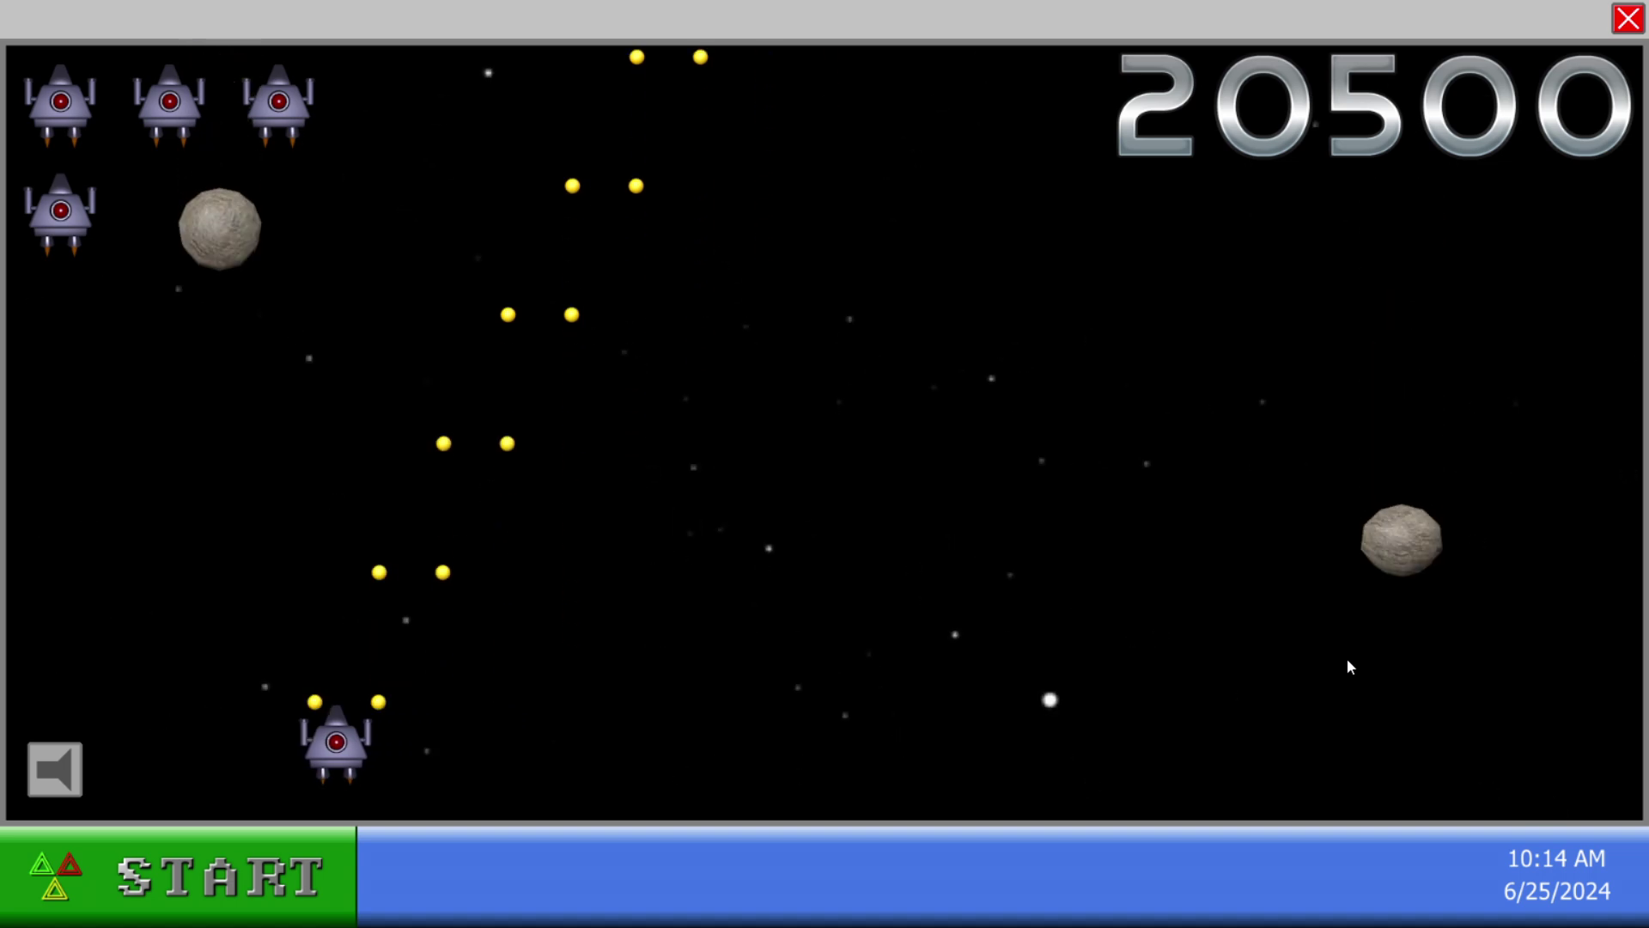
{"action": "key", "text": "Left"}
{"action": "key", "text": "Right"}
{"action": "key", "text": "Right"}
{"action": "key", "text": "space"}
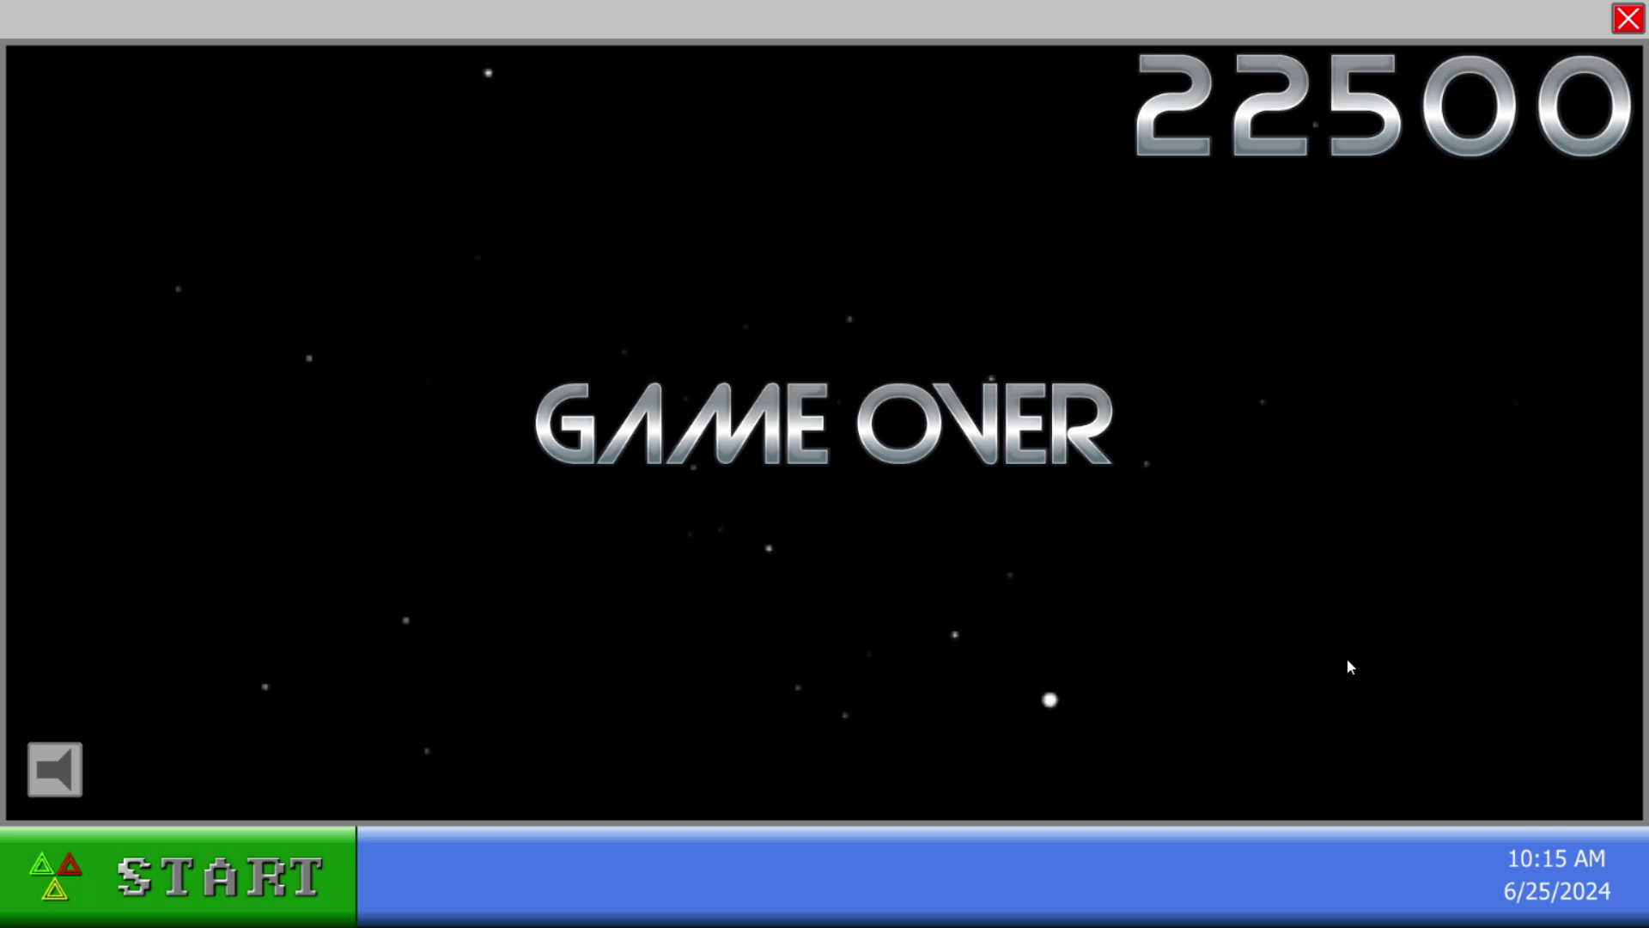
Restart after Game Over and begin firing while steering left and right
{"action": "key", "text": "space"}
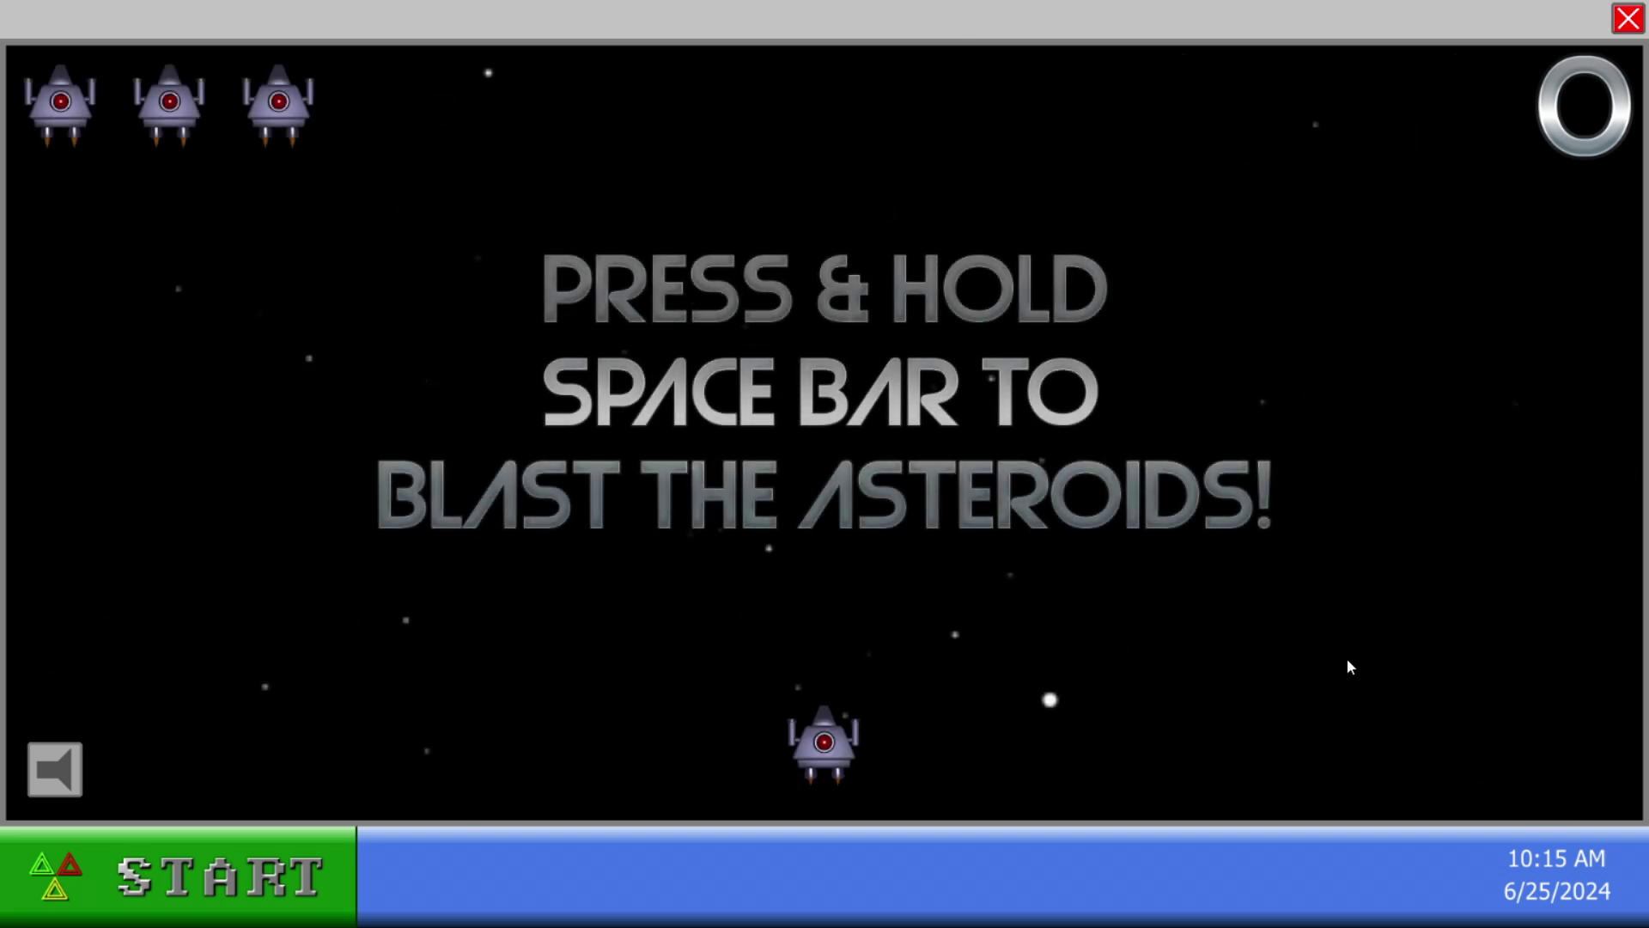
{"action": "key", "text": "space"}
{"action": "key", "text": "Left"}
{"action": "key", "text": "space"}
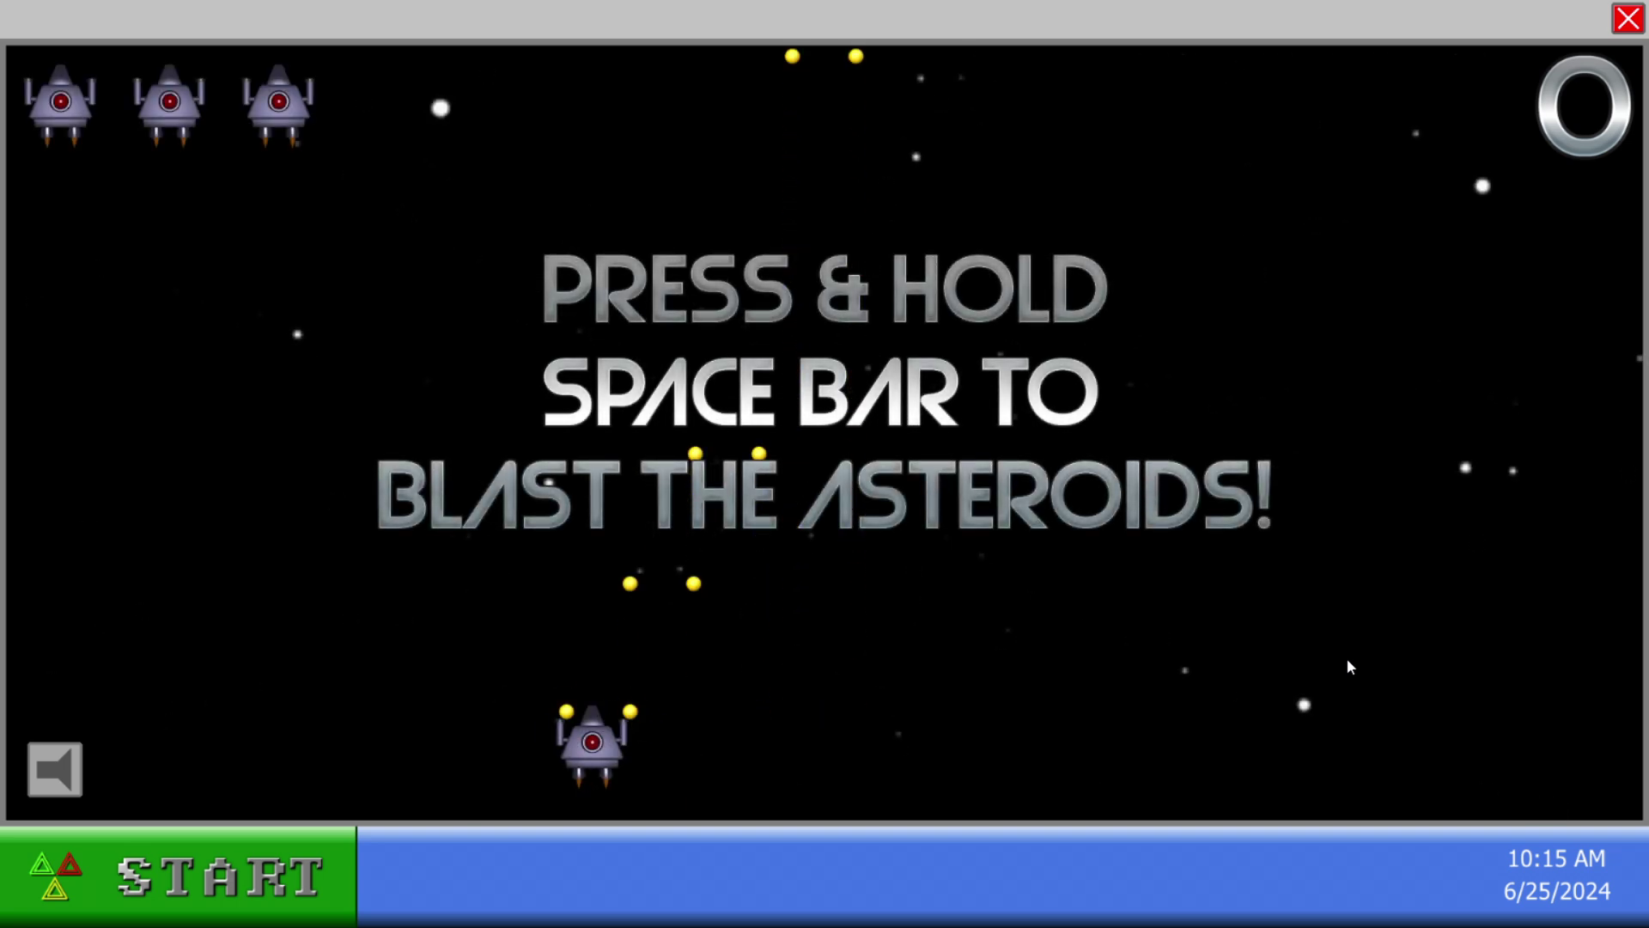
{"action": "key", "text": "Left"}
{"action": "key", "text": "space"}
{"action": "key", "text": "Right"}
{"action": "key", "text": "Right"}
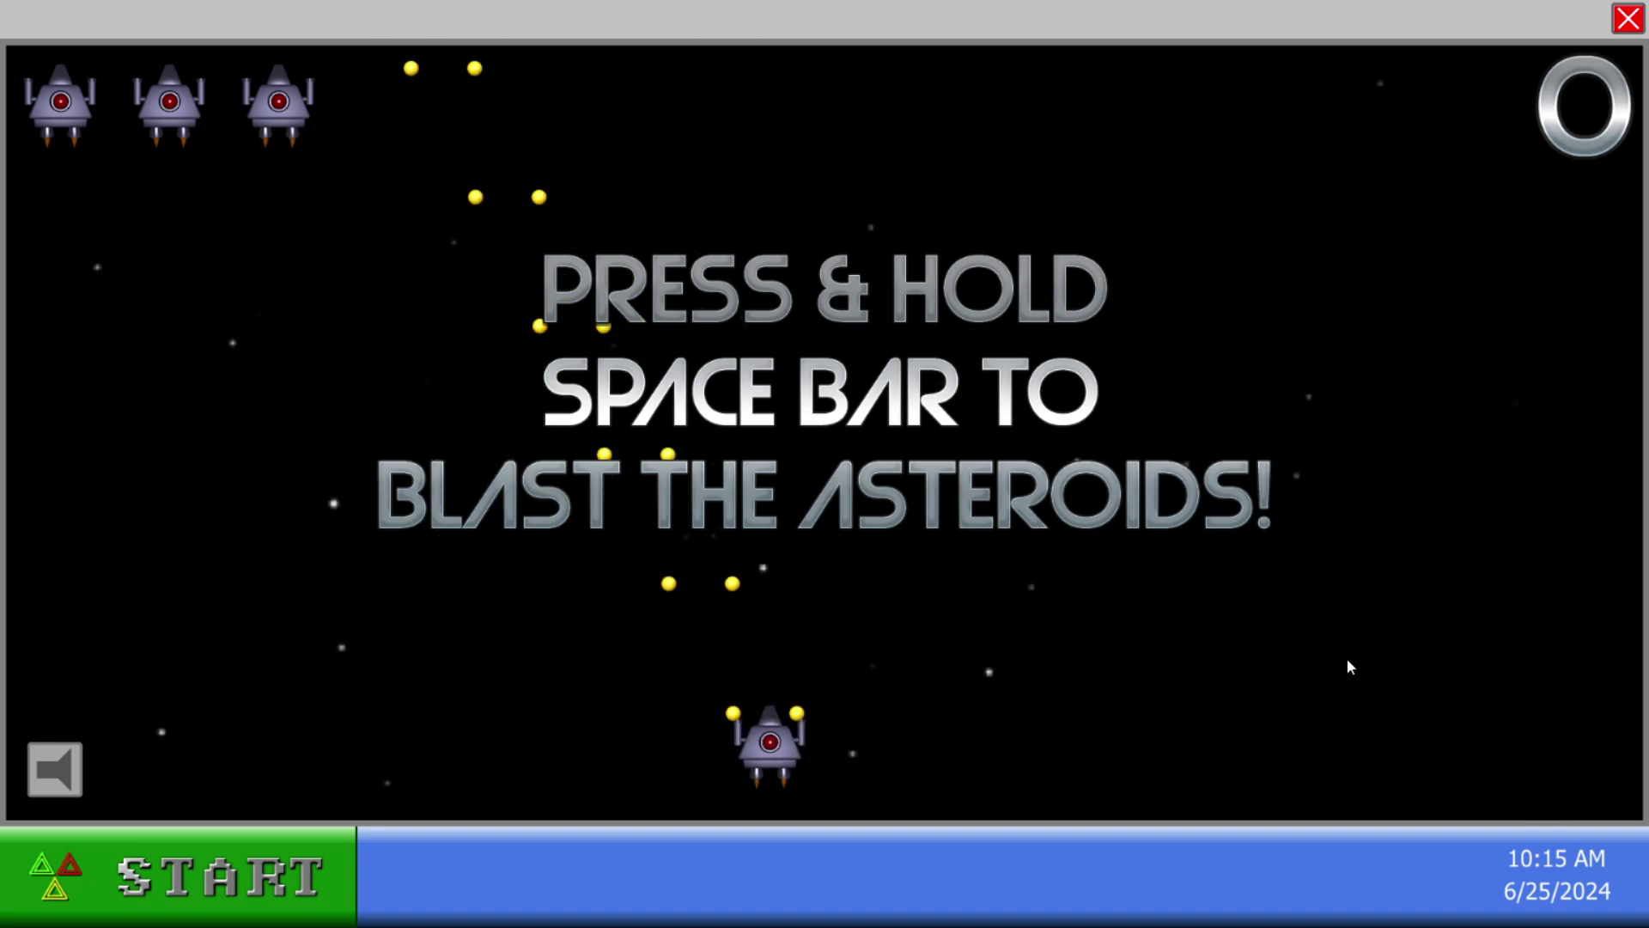
{"action": "key", "text": "space"}
{"action": "key", "text": "Right"}
Keep firing while weaving toward the descending green enemy, then stop shooting
{"action": "key", "text": "Left"}
{"action": "key", "text": "Left"}
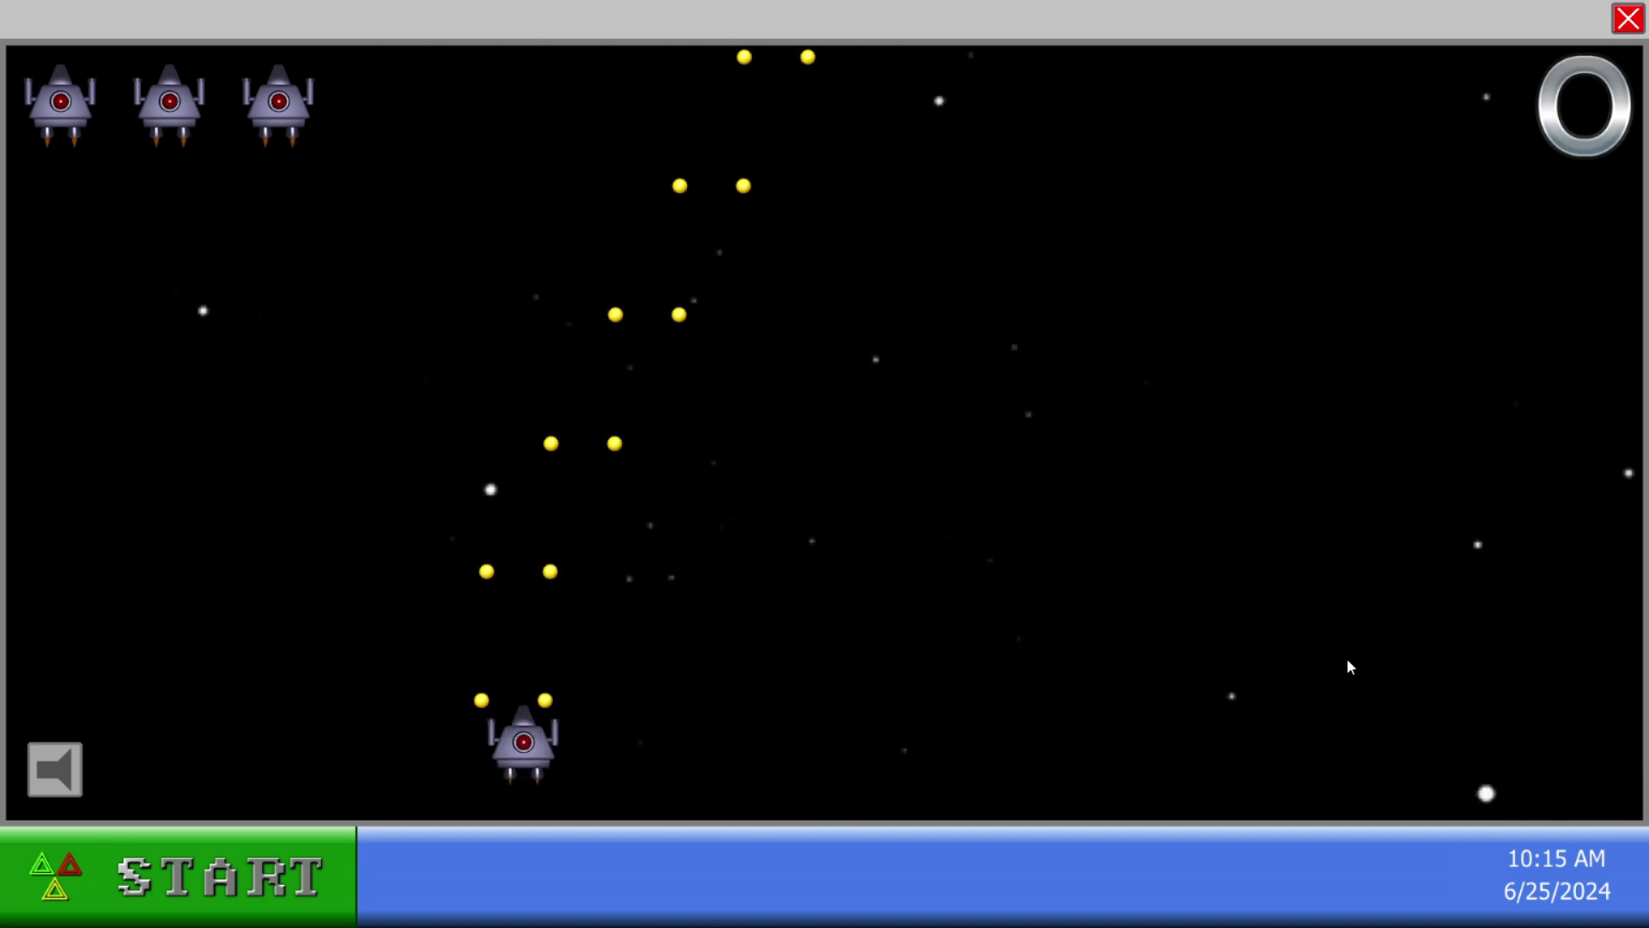
{"action": "key", "text": "Right"}
{"action": "key", "text": "space"}
{"action": "key", "text": "Right"}
{"action": "key", "text": "space"}
{"action": "key", "text": "Right"}
{"action": "key", "text": "Left"}
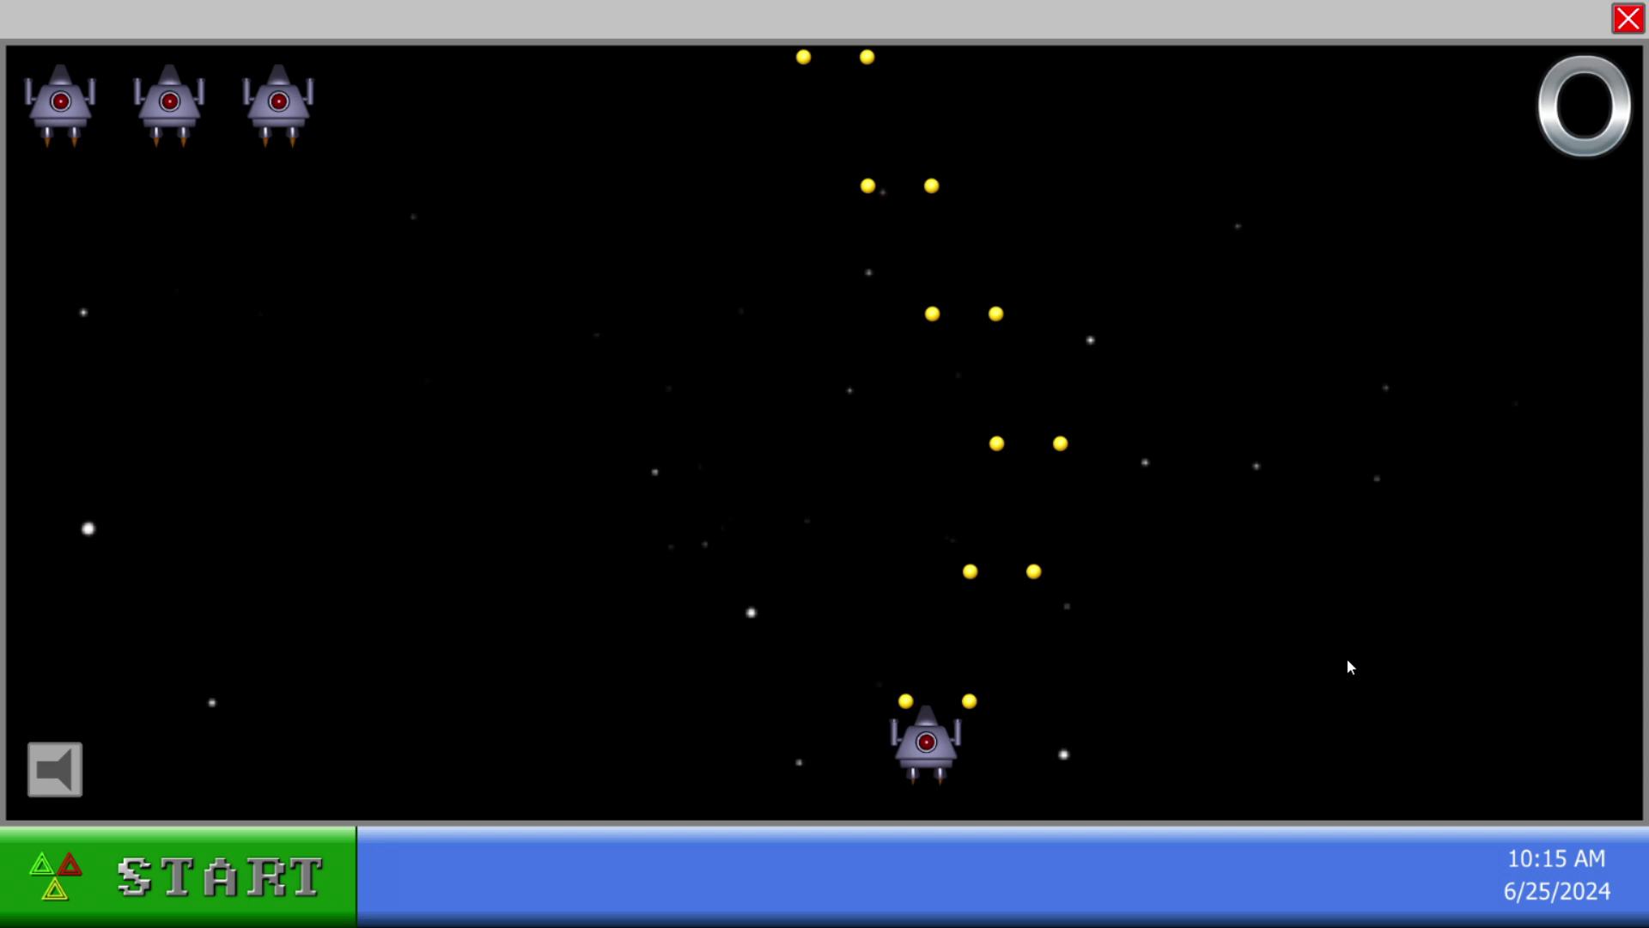
{"action": "key", "text": "Left"}
{"action": "key", "text": "space"}
{"action": "key", "text": "Left"}
{"action": "key", "text": "space"}
{"action": "key", "text": "Left"}
{"action": "key", "text": "space"}
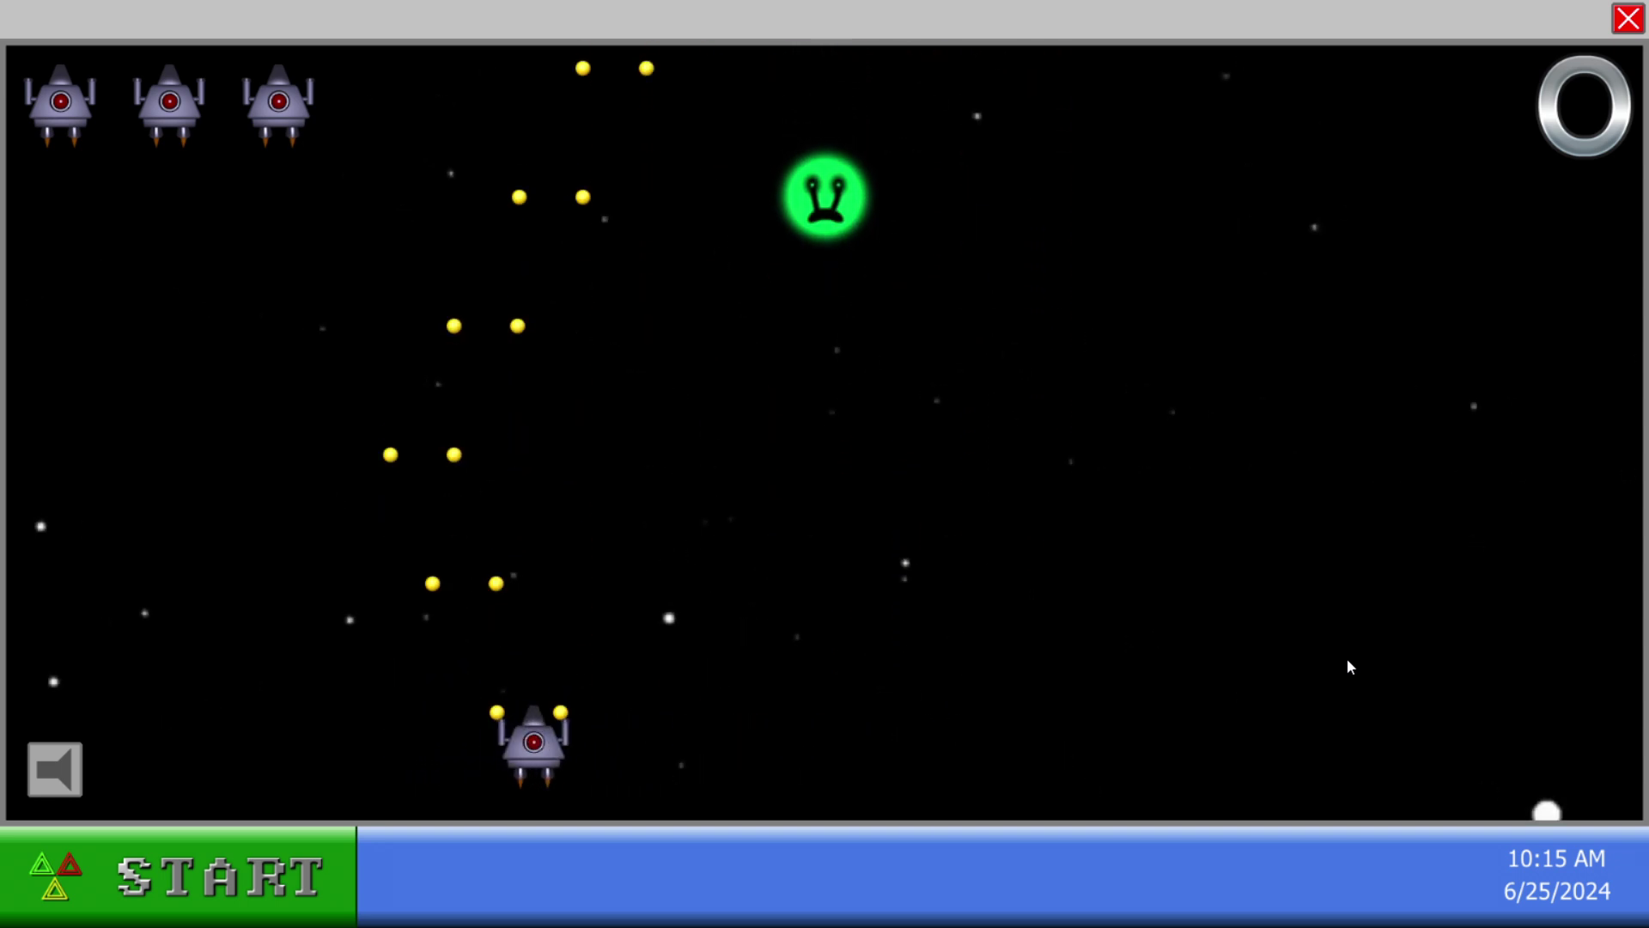
{"action": "key", "text": "Right"}
{"action": "key", "text": "Right"}
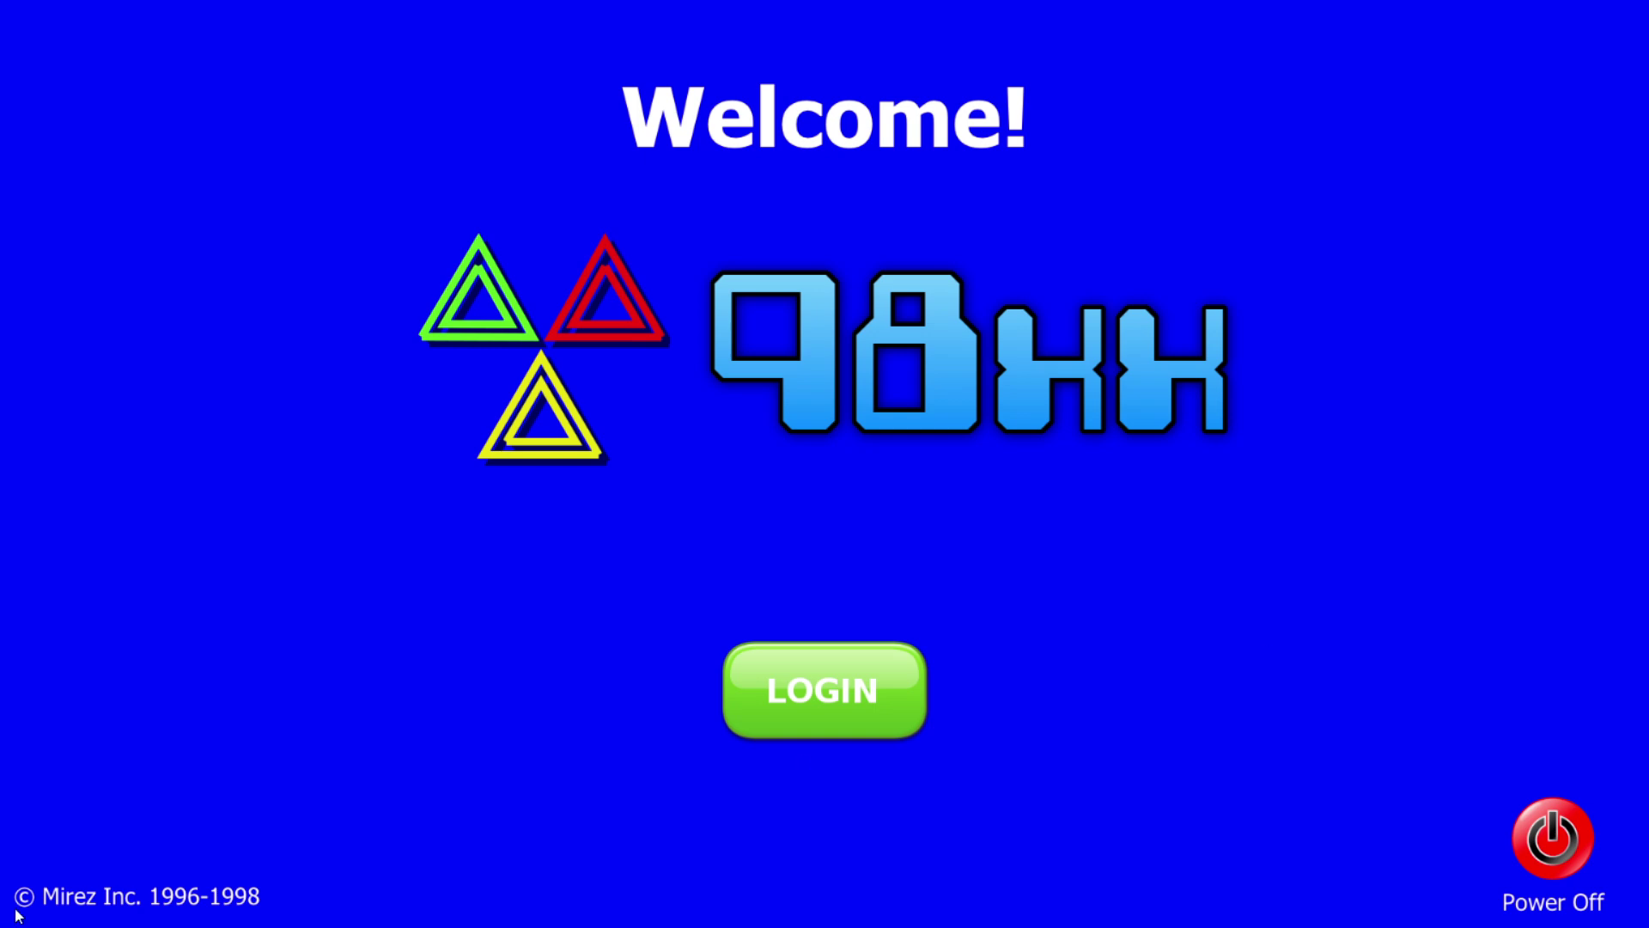
Log in again, reaching Unknown_User's 'i have been waiting for you' message
{"action": "left_click", "coordinate": [852, 685]}
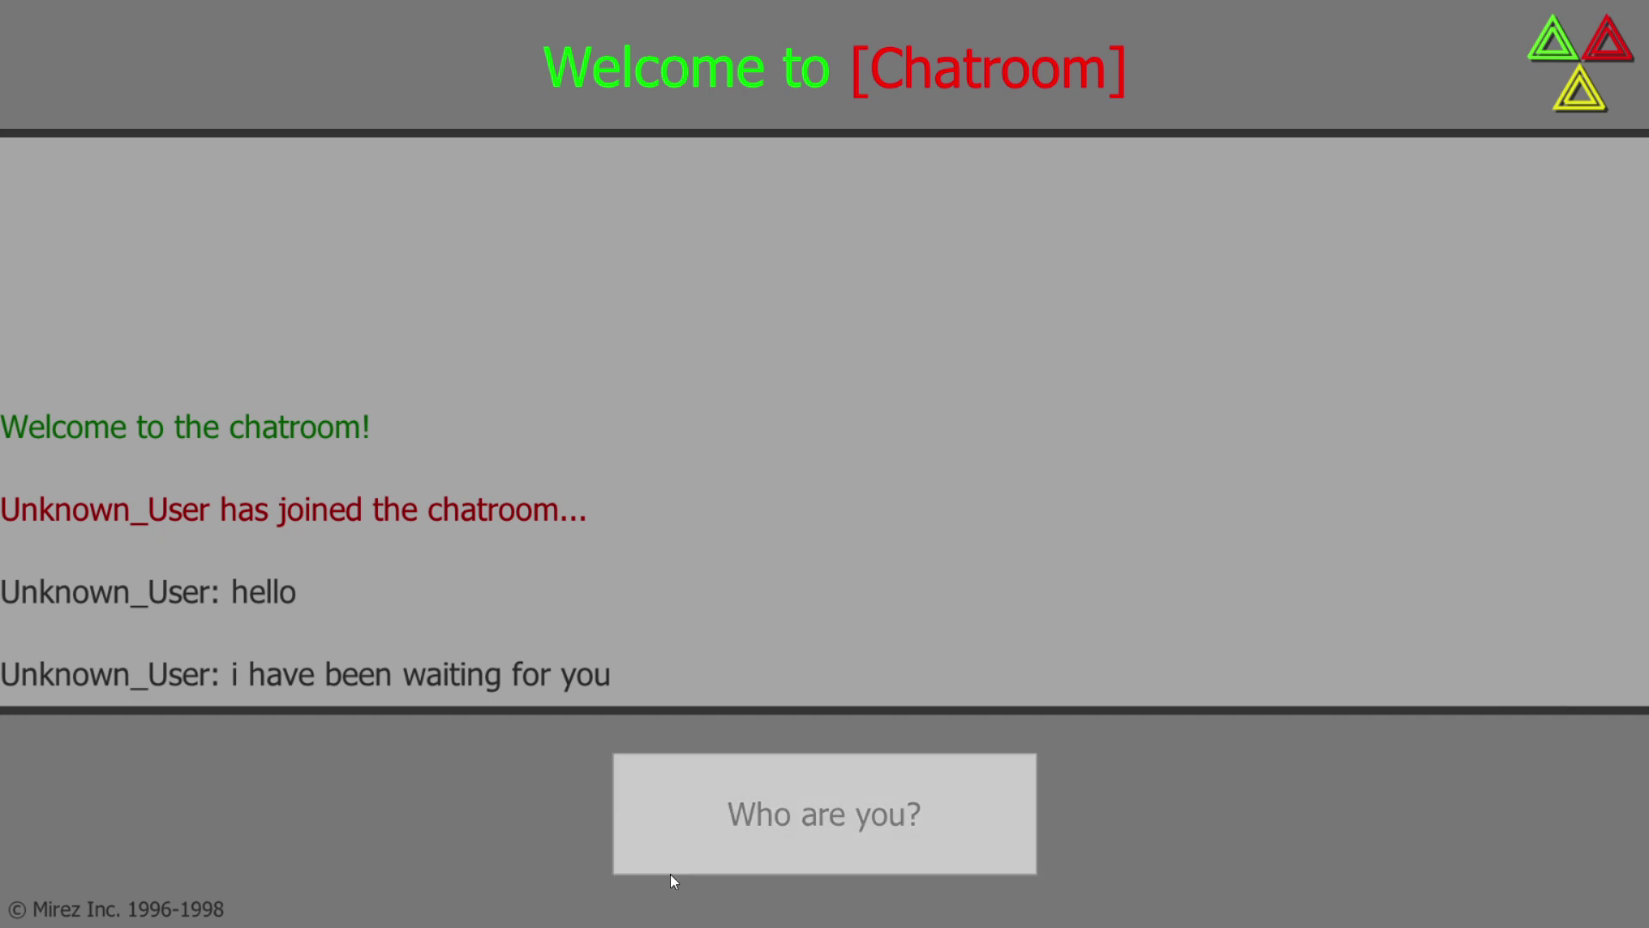
Reply 'Who are you?' to the stranger in the chatroom
{"action": "left_click", "coordinate": [671, 838]}
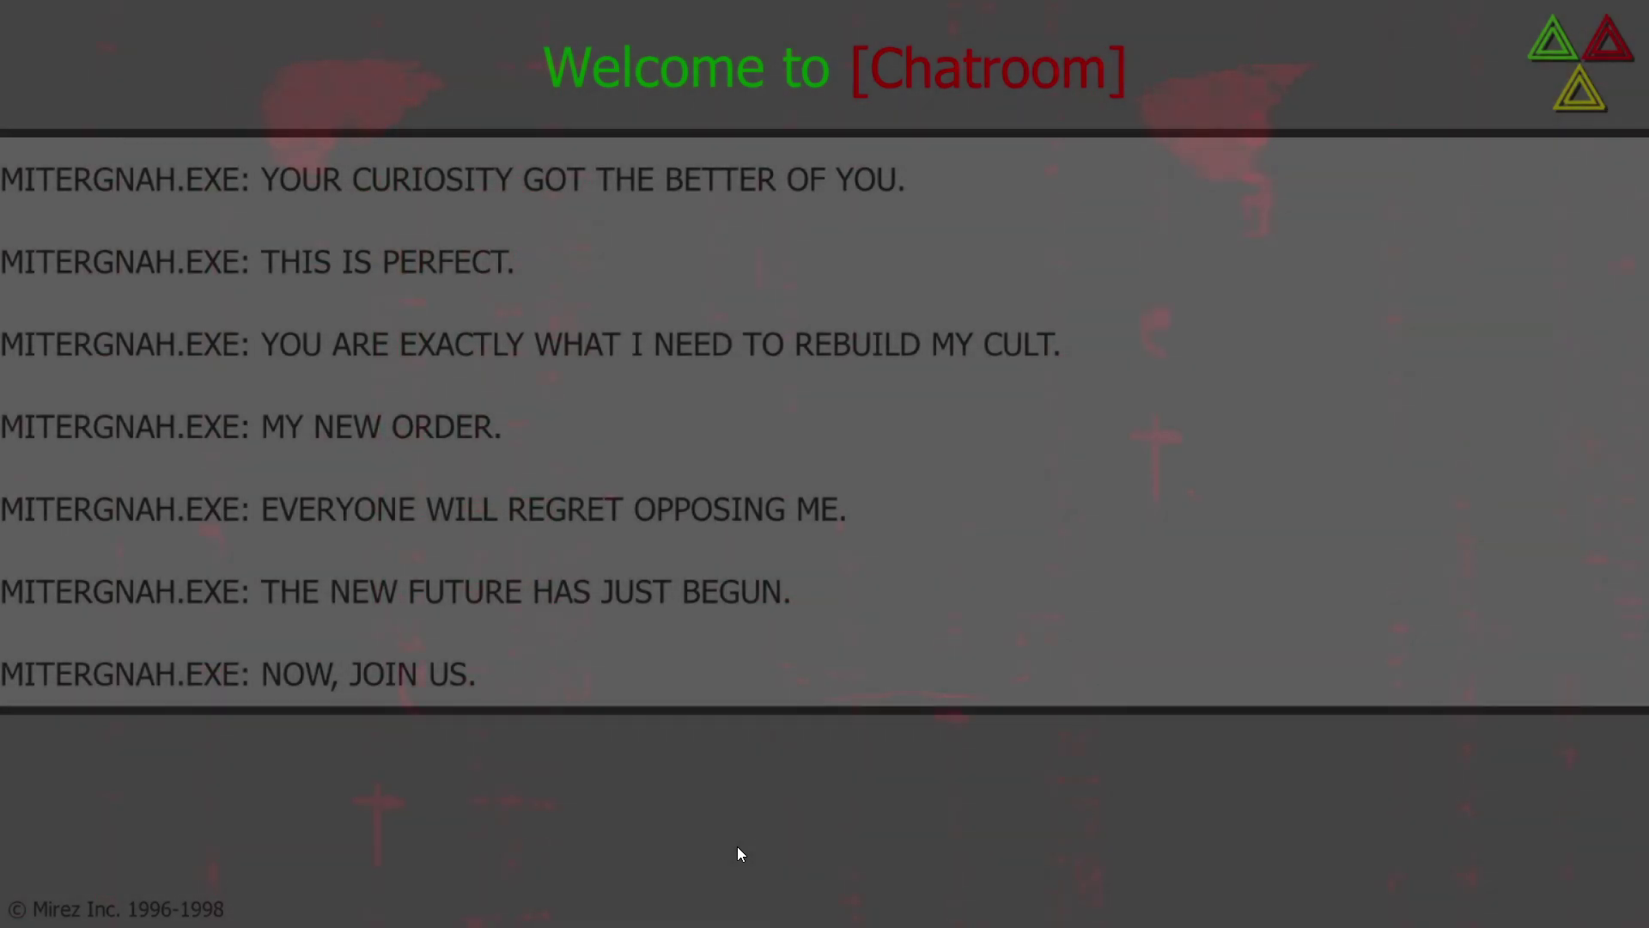
Let the bad ending play out, switching windows with Alt+Tab
{"action": "key", "text": "alt+Tab"}
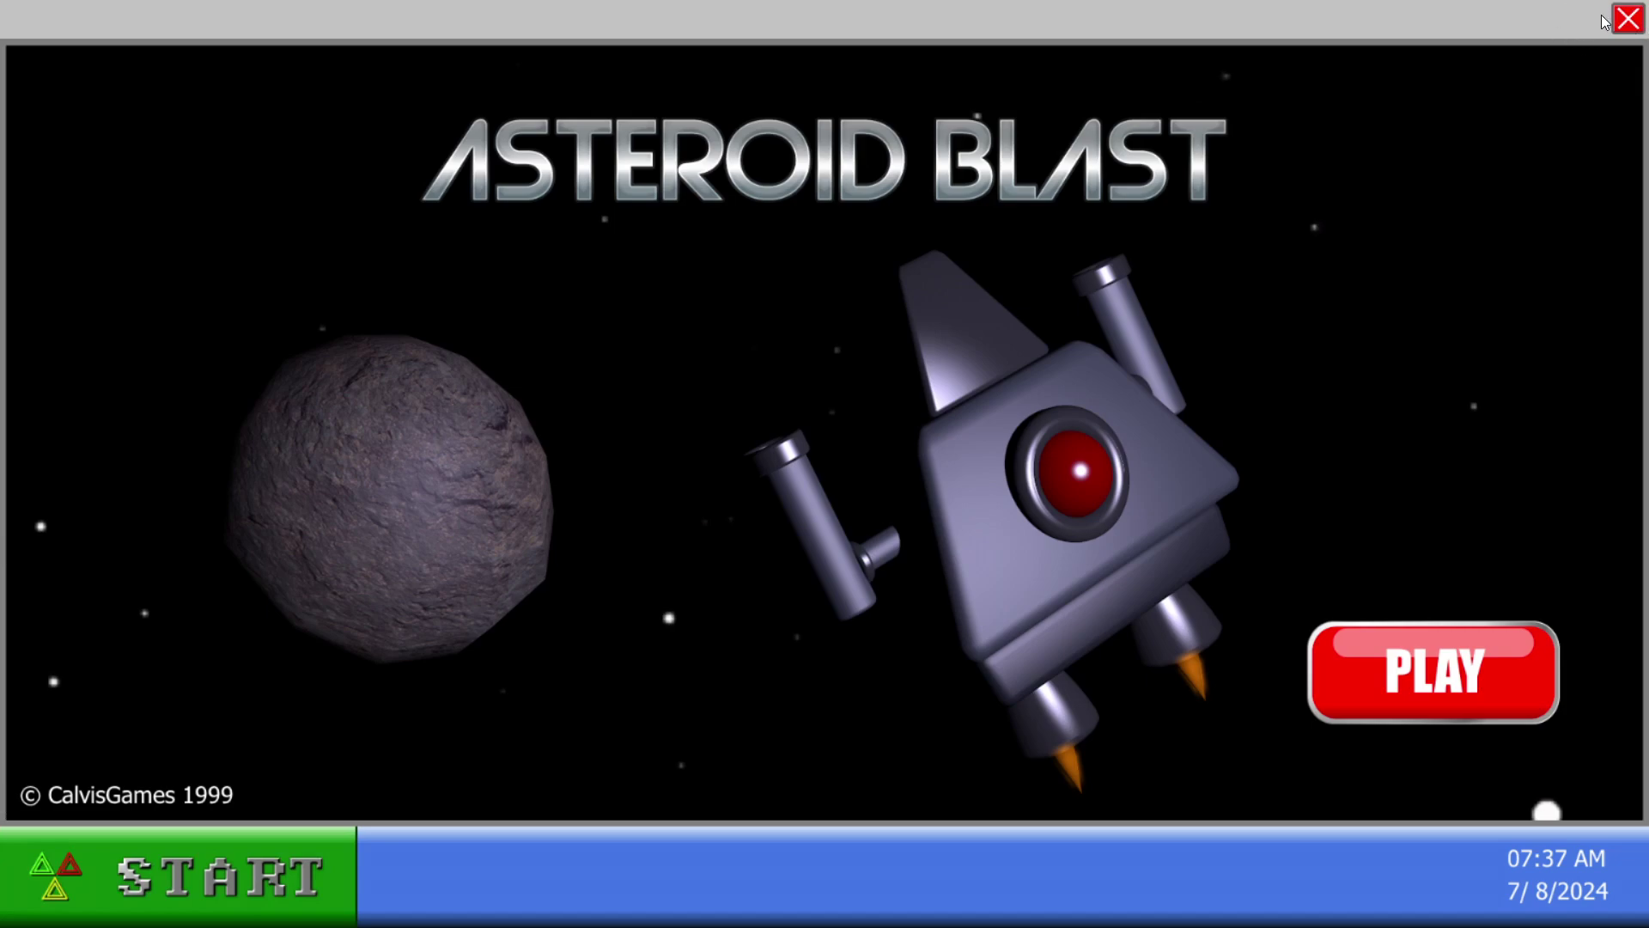
Close the Asteroid Blast window with its red X button
{"action": "left_click", "coordinate": [1627, 19]}
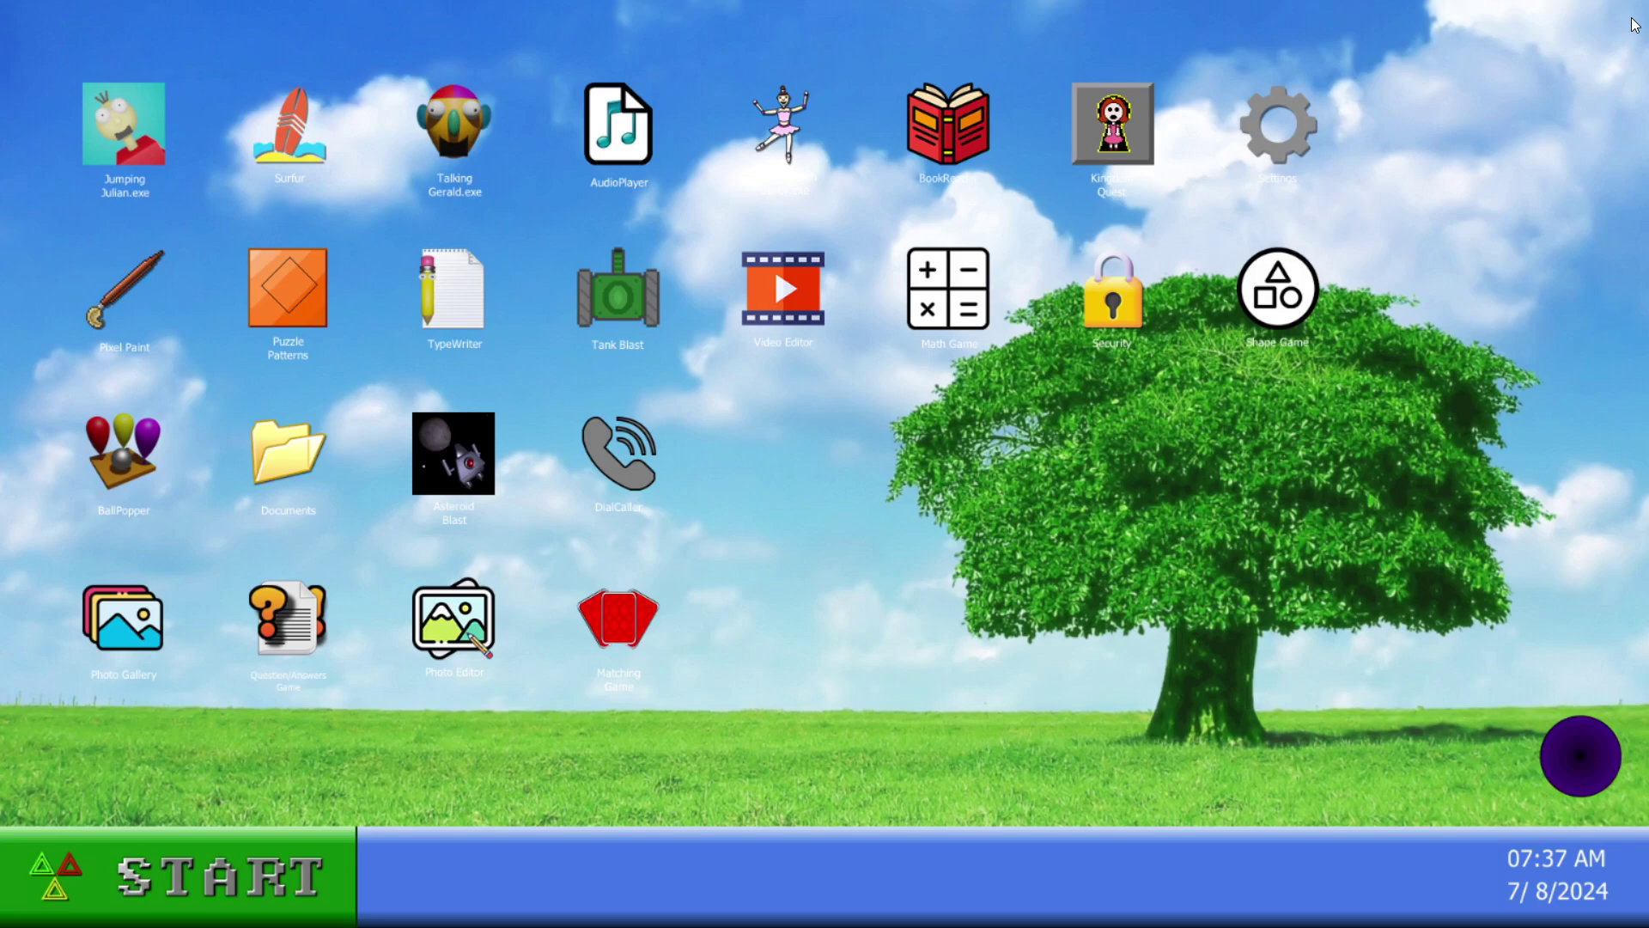
Switch to the OBS Studio window with its recording still running
{"action": "key", "text": "alt+Tab"}
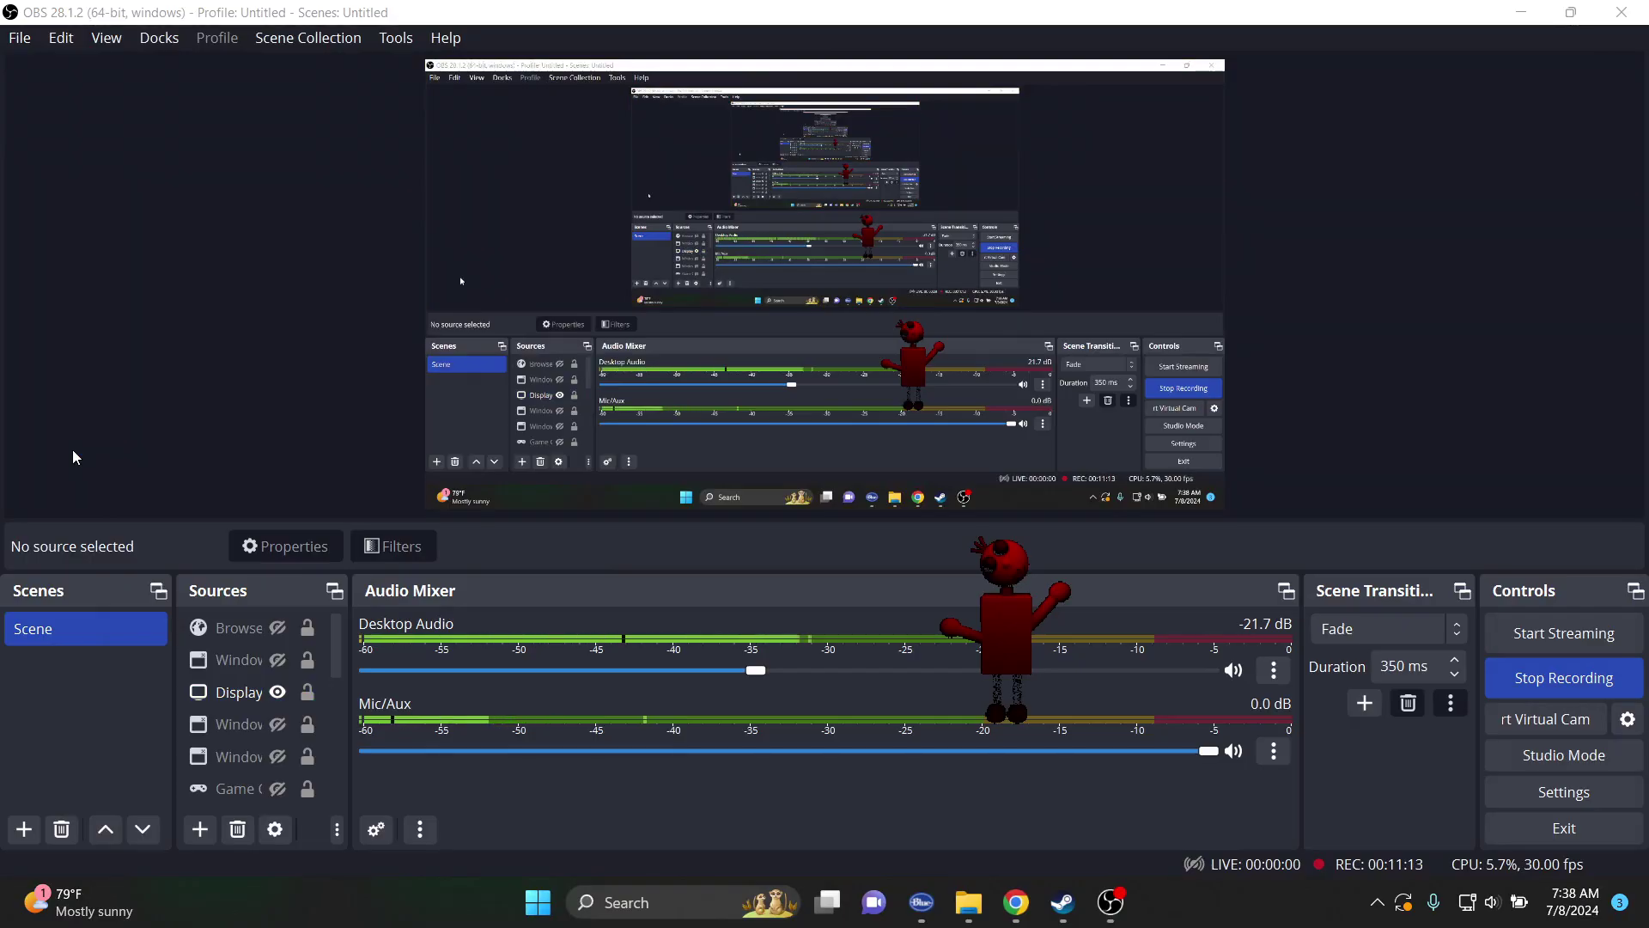